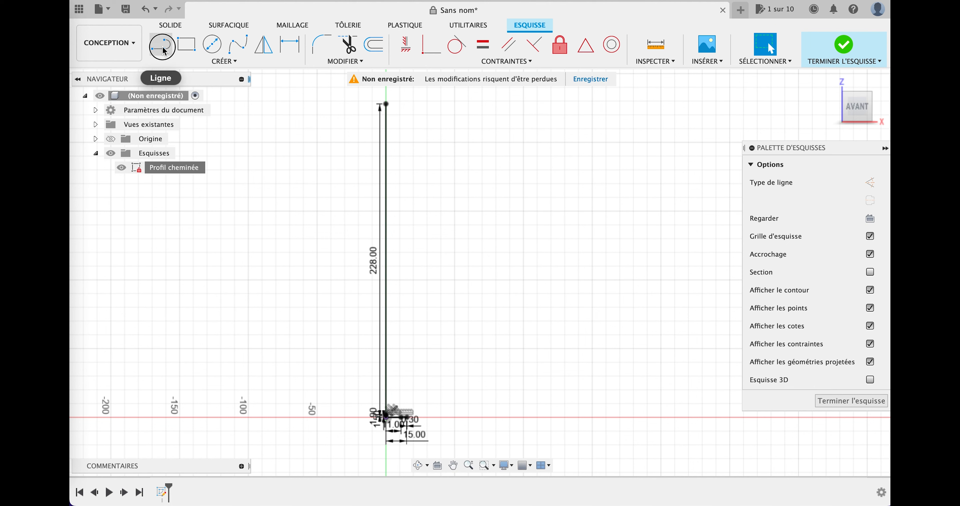
Draw a horizontal line from the upper end of the 228 mm vertical line with length d1, and move its dimension clear of the line.
{"action": "left_click", "coordinate": [161, 44]}
{"action": "left_click", "coordinate": [386, 104]}
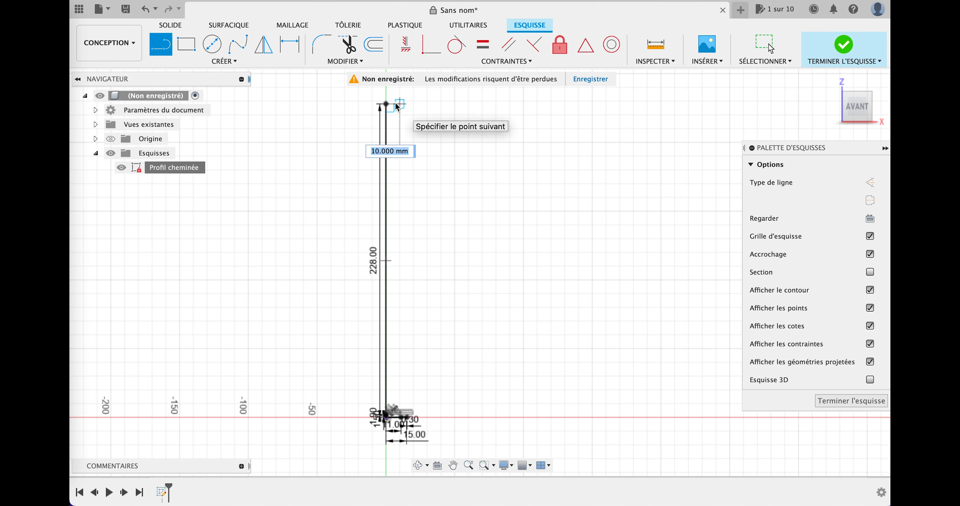
{"action": "type", "text": "d1"}
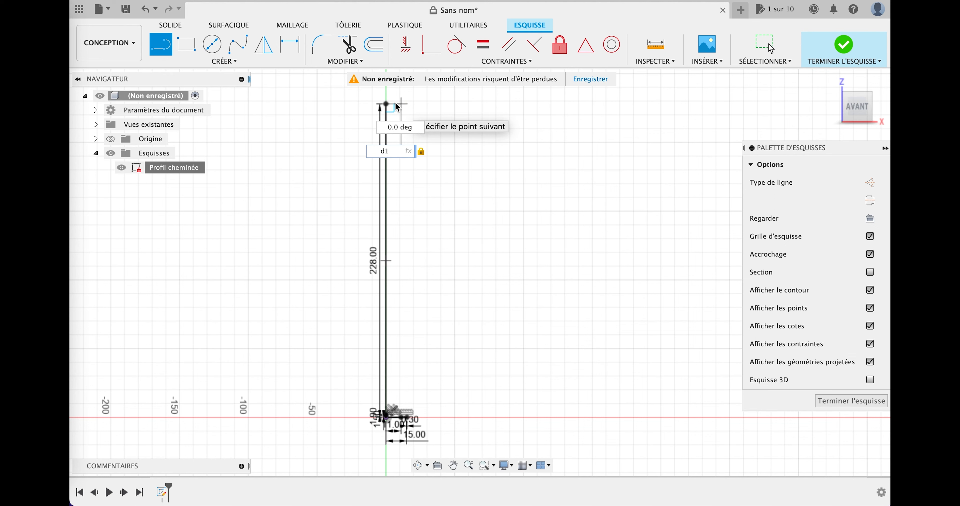
{"action": "key", "text": "Return"}
{"action": "key", "text": "Escape"}
{"action": "left_click", "coordinate": [432, 100]}
{"action": "left_click_drag", "start_coordinate": [432, 100], "coordinate": [444, 101]}
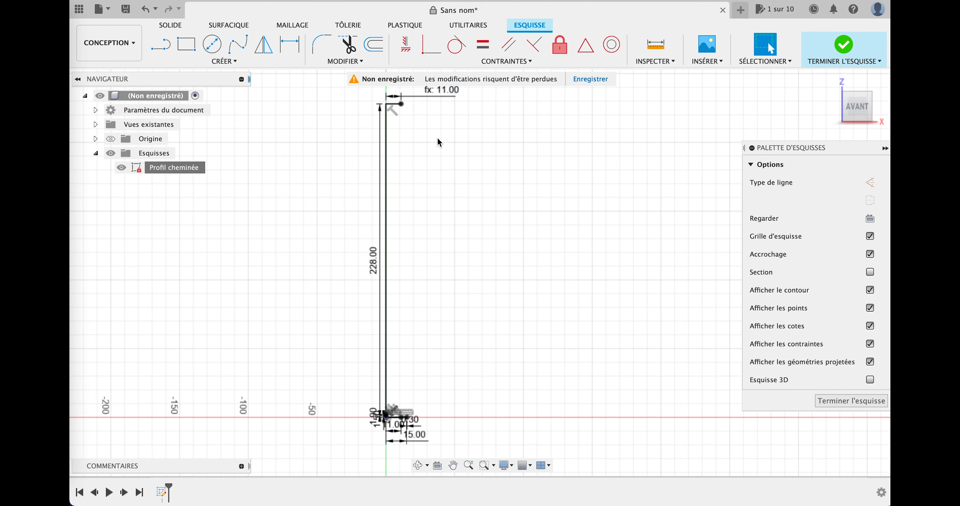
Close the profile with a slanted line from the upper line's free end to the end of the 15 mm base line, and finish the sketch.
{"action": "left_click", "coordinate": [161, 44]}
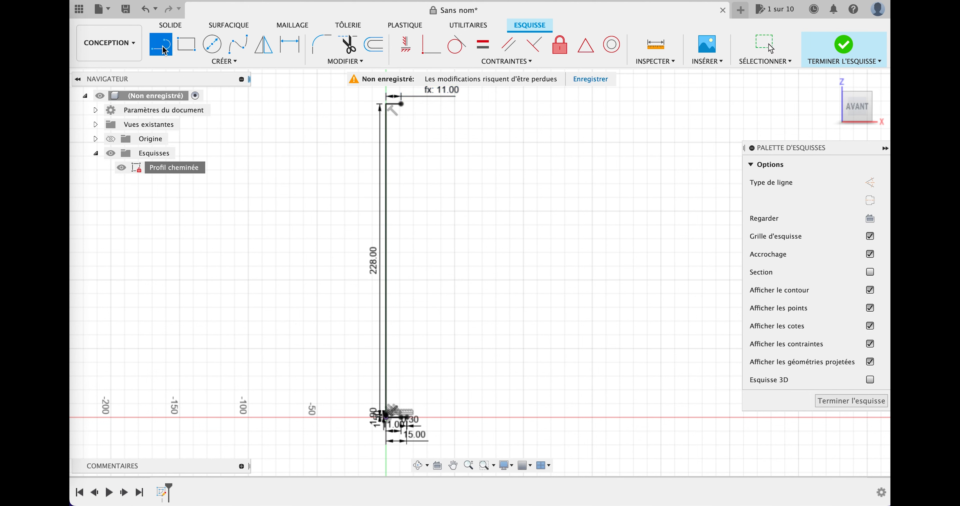
{"action": "left_click", "coordinate": [402, 105]}
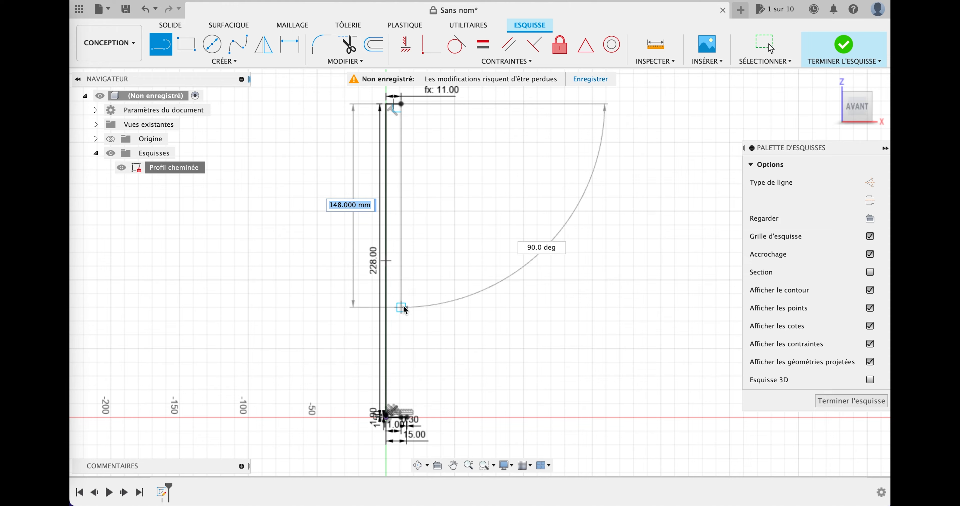
{"action": "scroll", "coordinate": [410, 315], "scroll_direction": "up", "scroll_amount": 5}
{"action": "middle_click_drag", "start_coordinate": [413, 400], "coordinate": [432, 229]}
{"action": "scroll", "coordinate": [418, 314], "scroll_direction": "up", "scroll_amount": 5}
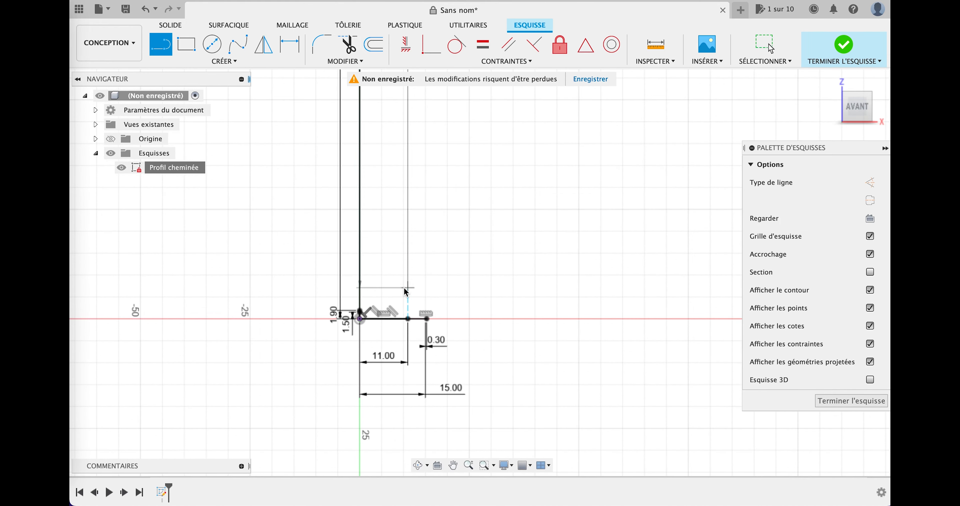
{"action": "scroll", "coordinate": [406, 291], "scroll_direction": "up", "scroll_amount": 2}
{"action": "scroll", "coordinate": [417, 317], "scroll_direction": "up", "scroll_amount": 5}
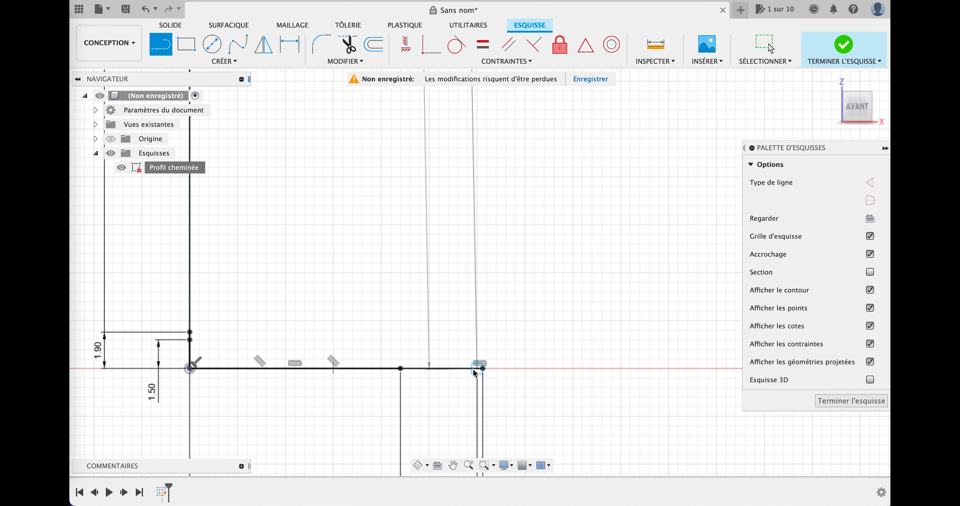
{"action": "left_click", "coordinate": [475, 368]}
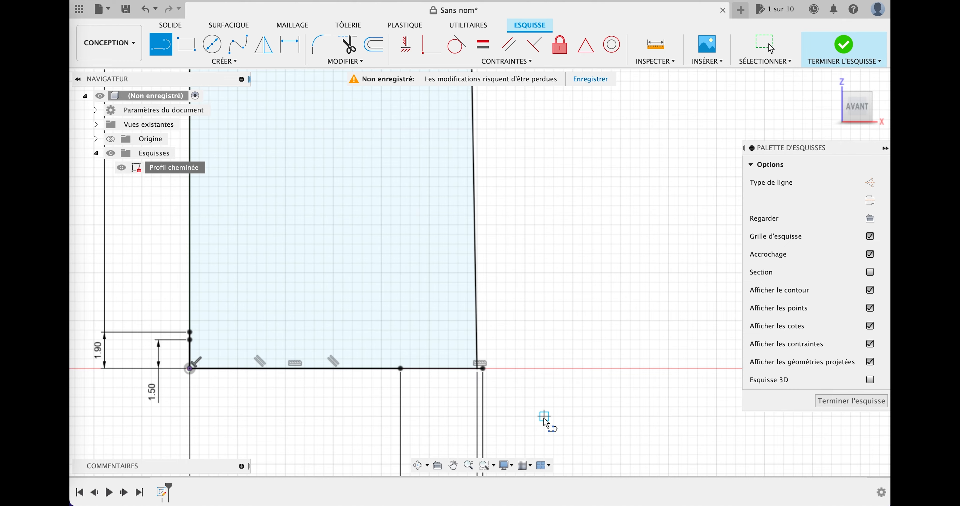
{"action": "scroll", "coordinate": [548, 422], "scroll_direction": "up", "scroll_amount": 1}
{"action": "scroll", "coordinate": [545, 419], "scroll_direction": "down", "scroll_amount": 2}
{"action": "scroll", "coordinate": [542, 419], "scroll_direction": "down", "scroll_amount": 2}
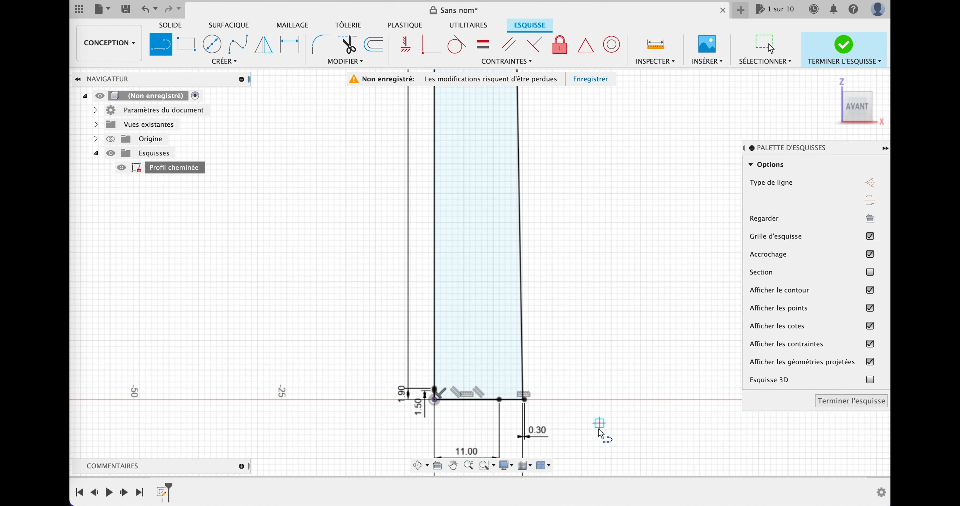
{"action": "scroll", "coordinate": [602, 435], "scroll_direction": "down", "scroll_amount": 2}
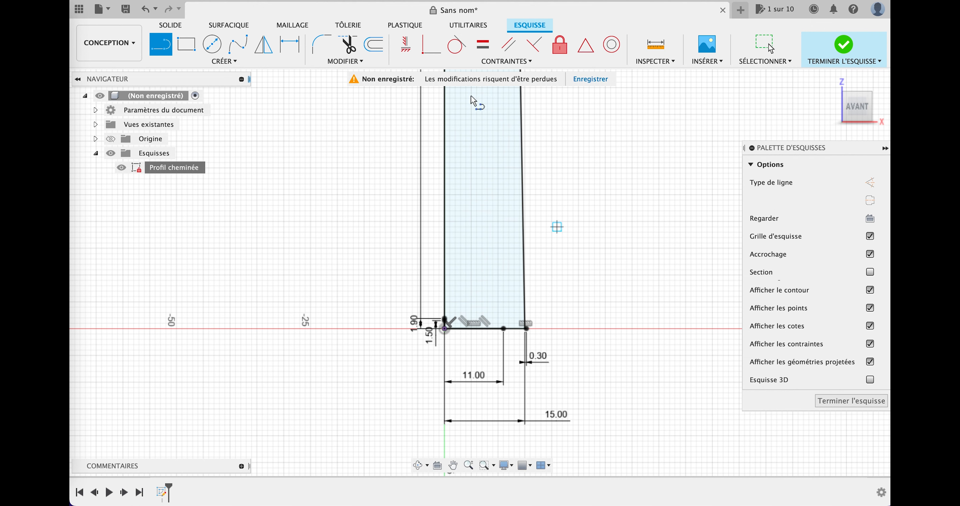
{"action": "left_click", "coordinate": [845, 46]}
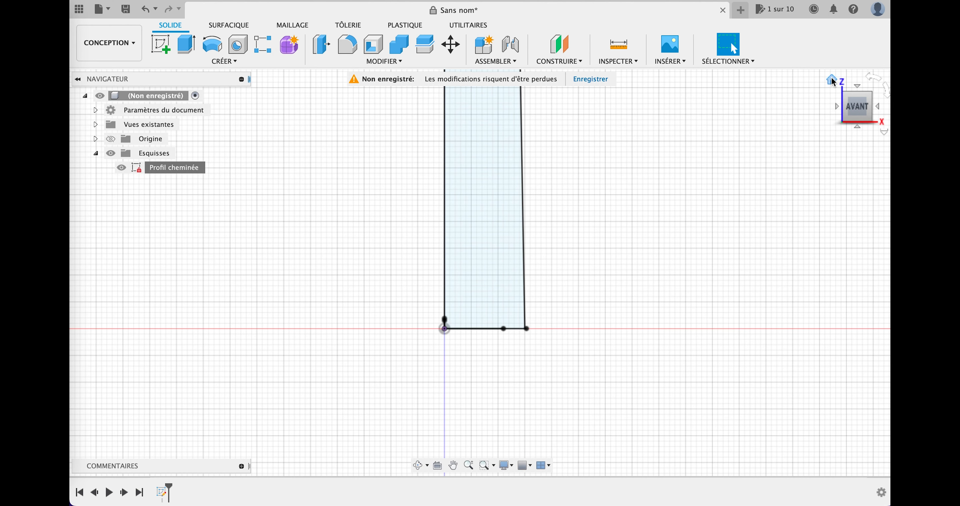
Start a new sketch on the horizontal XY origin plane and hide the Profil cheminée sketch.
{"action": "left_click", "coordinate": [830, 79]}
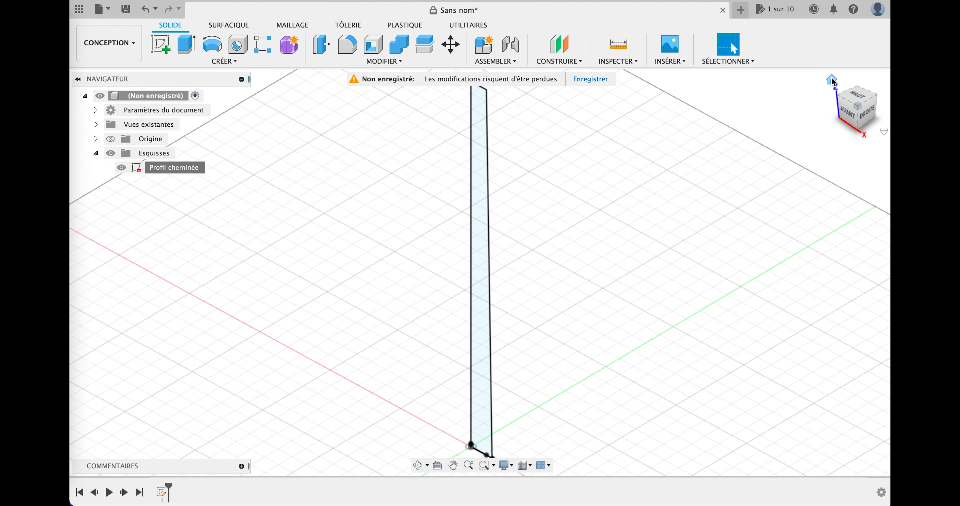
{"action": "left_click", "coordinate": [168, 45]}
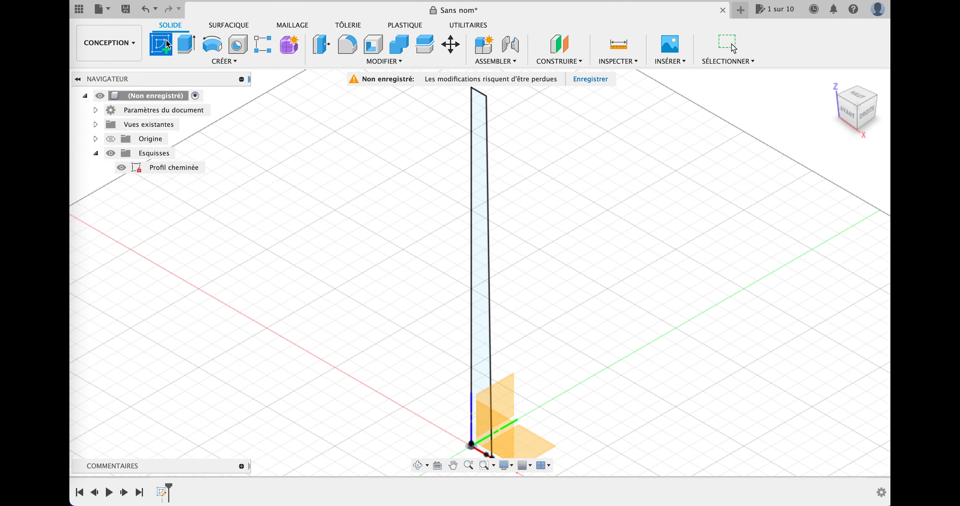
{"action": "left_click", "coordinate": [535, 447]}
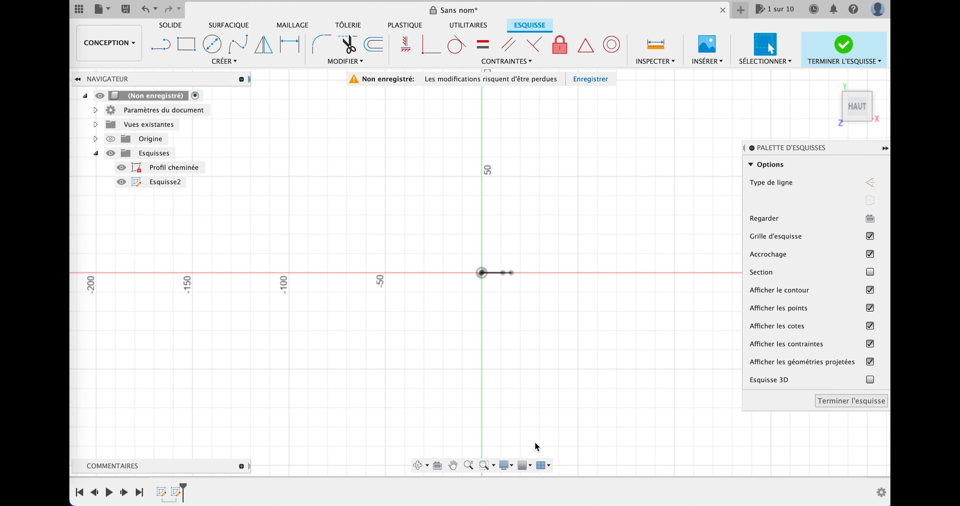
{"action": "left_click", "coordinate": [164, 167]}
{"action": "left_click", "coordinate": [122, 168]}
{"action": "left_click", "coordinate": [121, 183]}
{"action": "left_click", "coordinate": [164, 223]}
Draw a horizontal construction line from the origin along the X axis with its length linked to d1.
{"action": "left_click", "coordinate": [160, 44]}
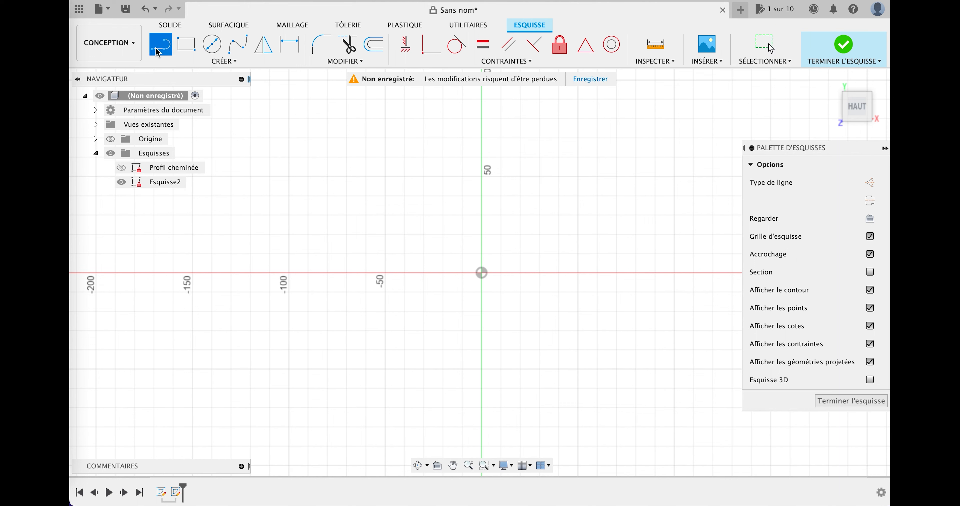
{"action": "key", "text": "x"}
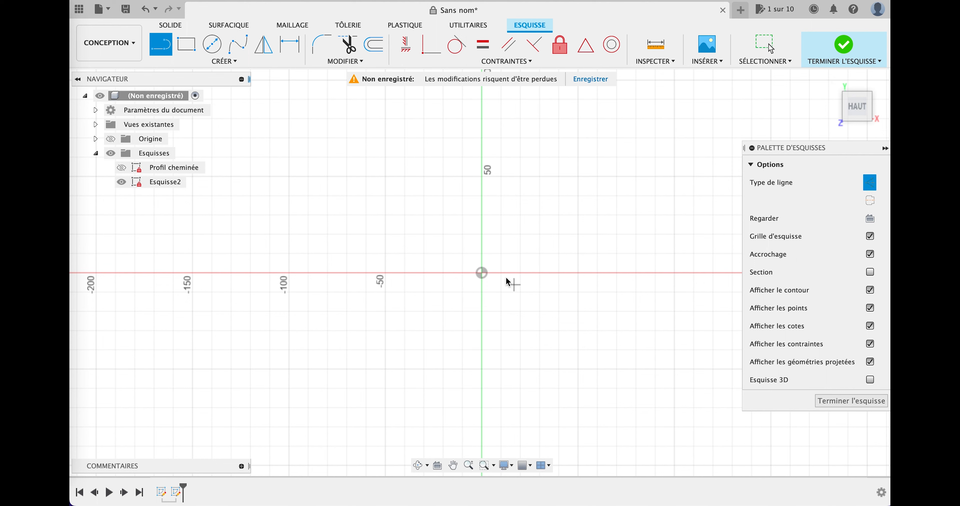
{"action": "left_click", "coordinate": [481, 273]}
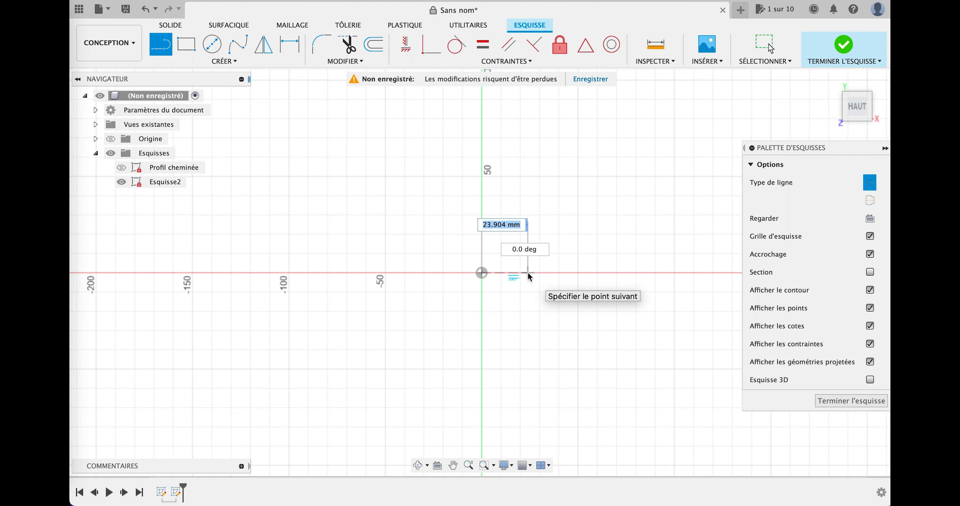
{"action": "type", "text": "d1"}
{"action": "key", "text": "Return"}
{"action": "key", "text": "Escape"}
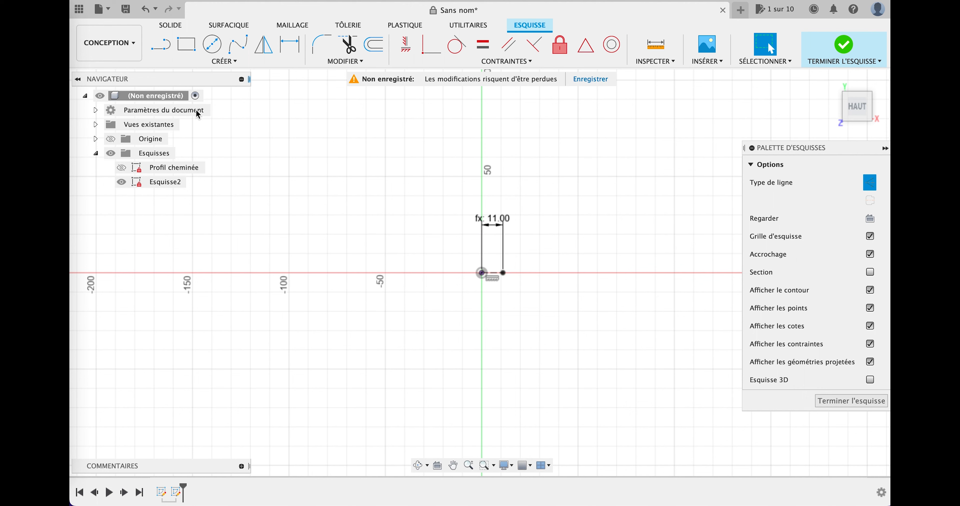
Draw a second horizontal construction line from the origin with length d2, and place both length dimensions below the axis.
{"action": "left_click", "coordinate": [160, 44]}
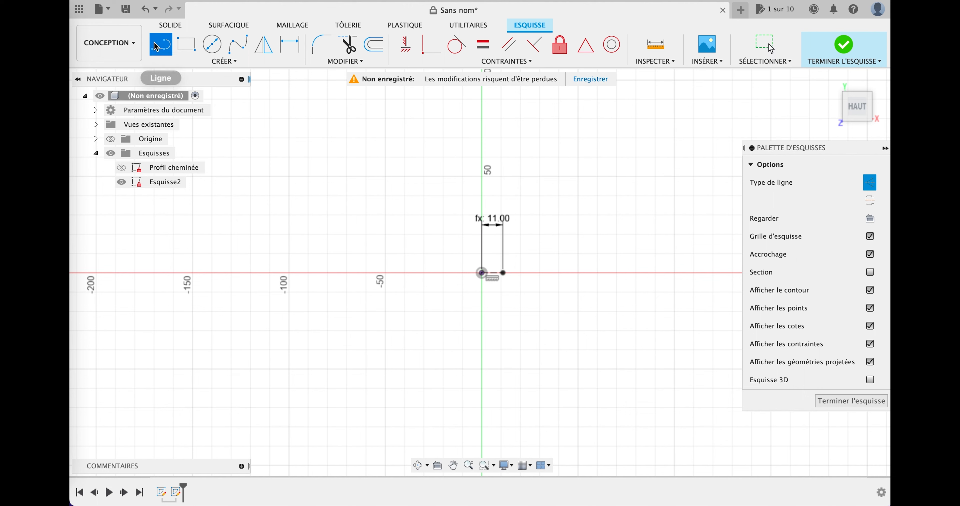
{"action": "left_click", "coordinate": [482, 273]}
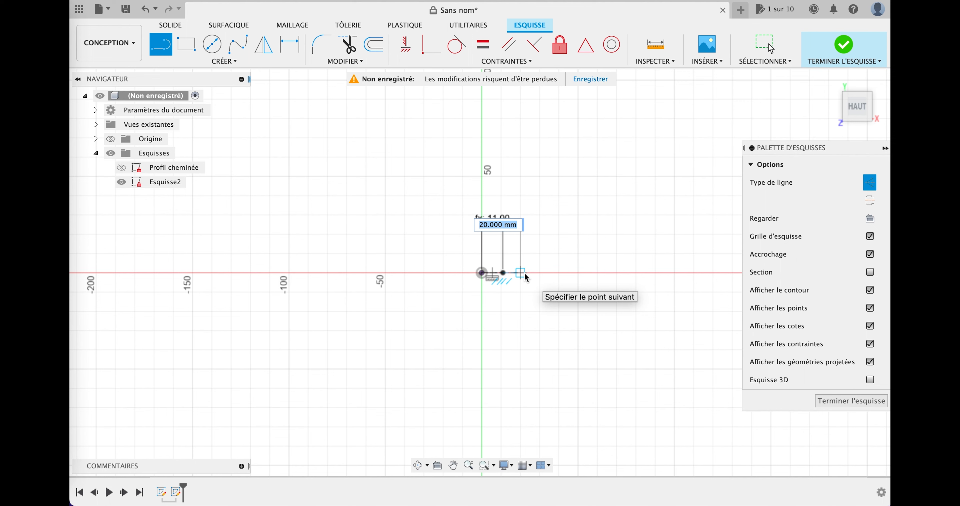
{"action": "type", "text": "d2"}
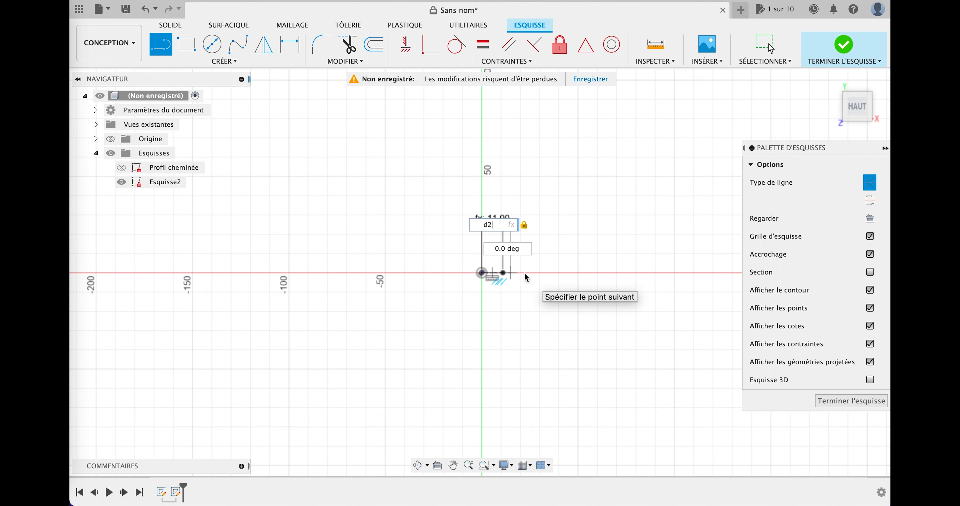
{"action": "key", "text": "Return"}
{"action": "key", "text": "Escape"}
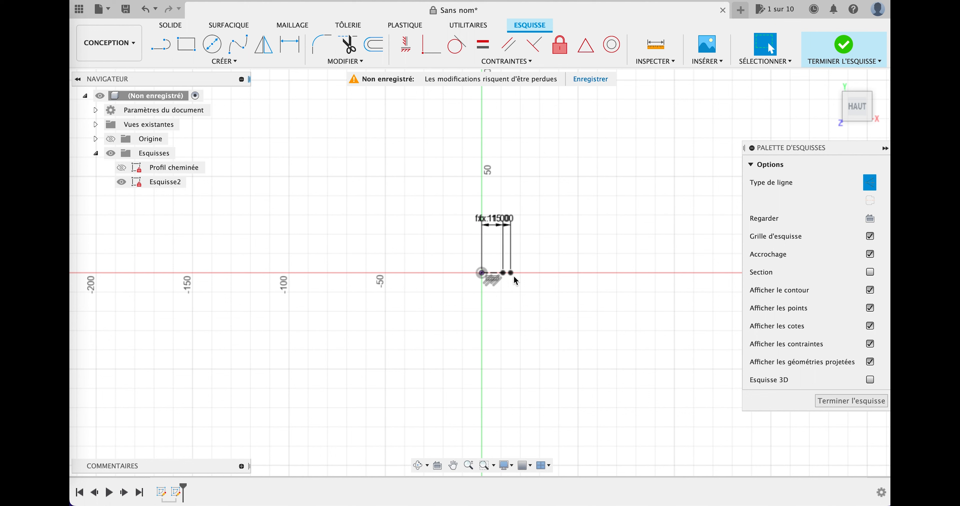
{"action": "mouse_move", "coordinate": [503, 221]}
{"action": "left_mouse_down"}
{"action": "mouse_move", "coordinate": [506, 256]}
{"action": "mouse_move", "coordinate": [536, 302]}
{"action": "mouse_move", "coordinate": [492, 221]}
{"action": "mouse_move", "coordinate": [448, 298]}
{"action": "left_mouse_up"}
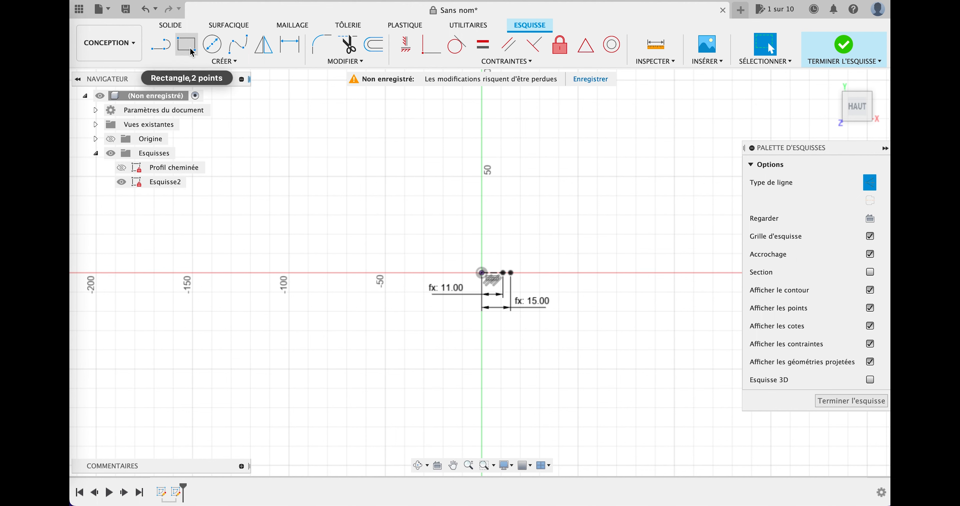
Extend the d2 construction line from its outer end with another horizontal construction line of length d3.
{"action": "left_click", "coordinate": [156, 45]}
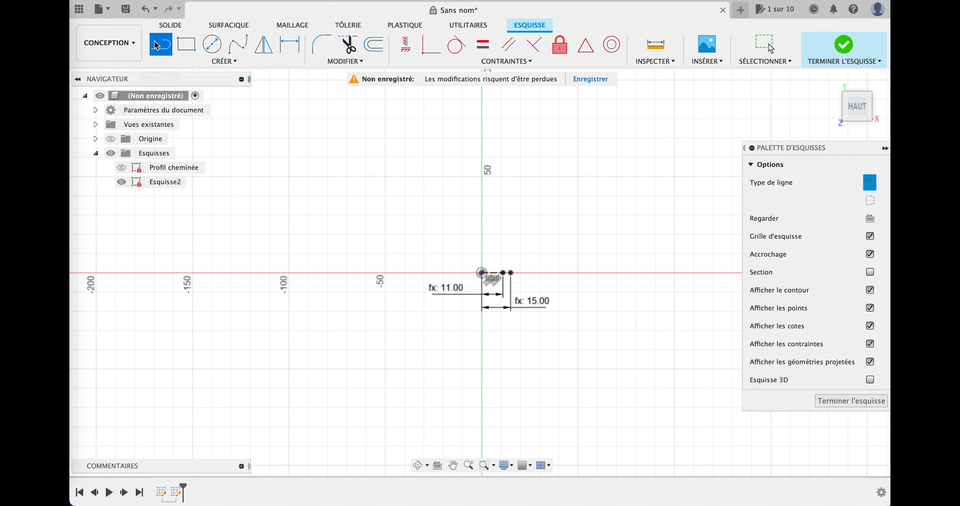
{"action": "left_click", "coordinate": [511, 273]}
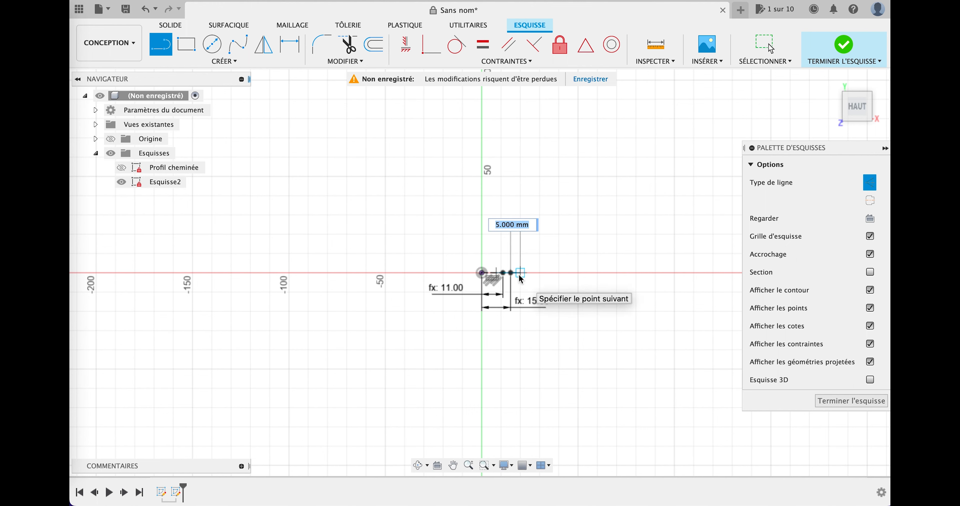
{"action": "type", "text": "d3"}
{"action": "key", "text": "Tab"}
{"action": "key", "text": "Return"}
{"action": "key", "text": "Escape"}
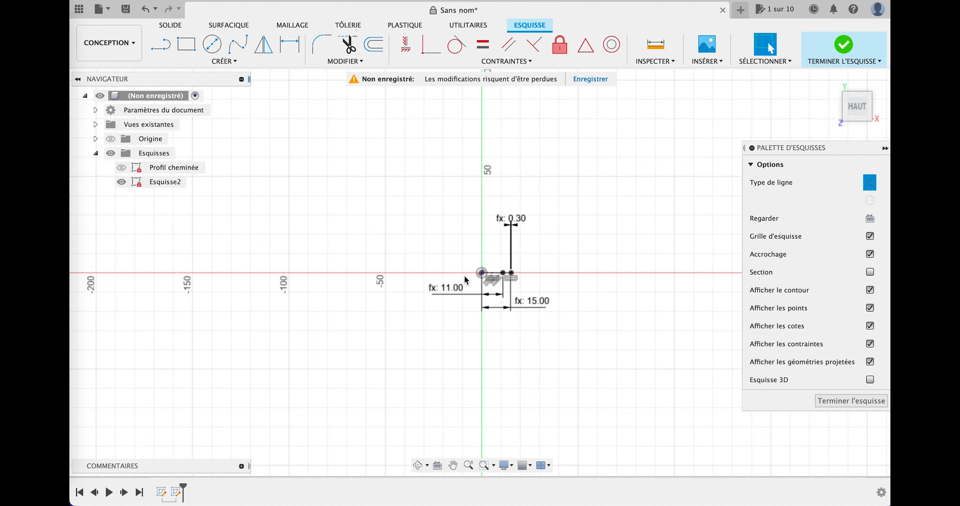
Move the d3 segment's dimension below the axis, clear of the construction lines.
{"action": "scroll", "coordinate": [464, 277], "scroll_direction": "up", "scroll_amount": 4}
{"action": "scroll", "coordinate": [484, 283], "scroll_direction": "up", "scroll_amount": 5}
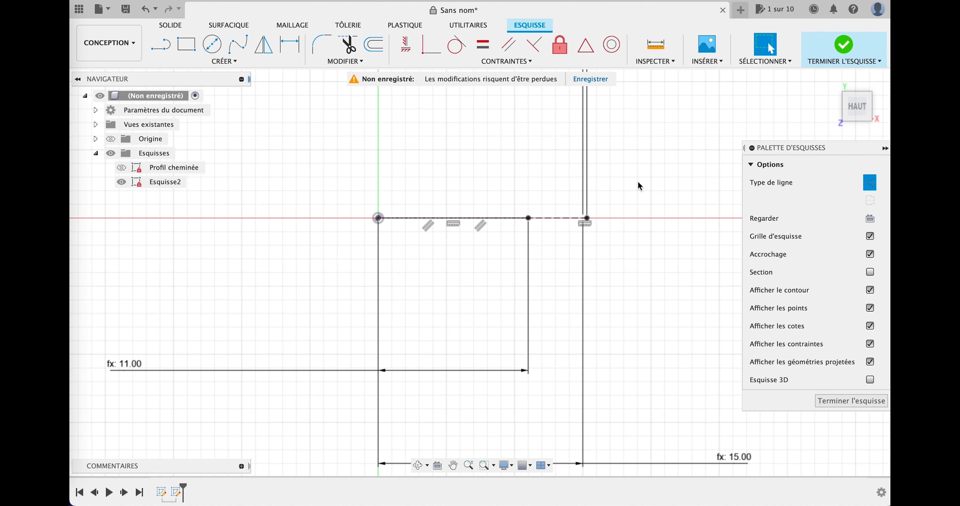
{"action": "scroll", "coordinate": [626, 118], "scroll_direction": "down", "scroll_amount": 5}
{"action": "middle_click_drag", "start_coordinate": [634, 114], "coordinate": [496, 271]}
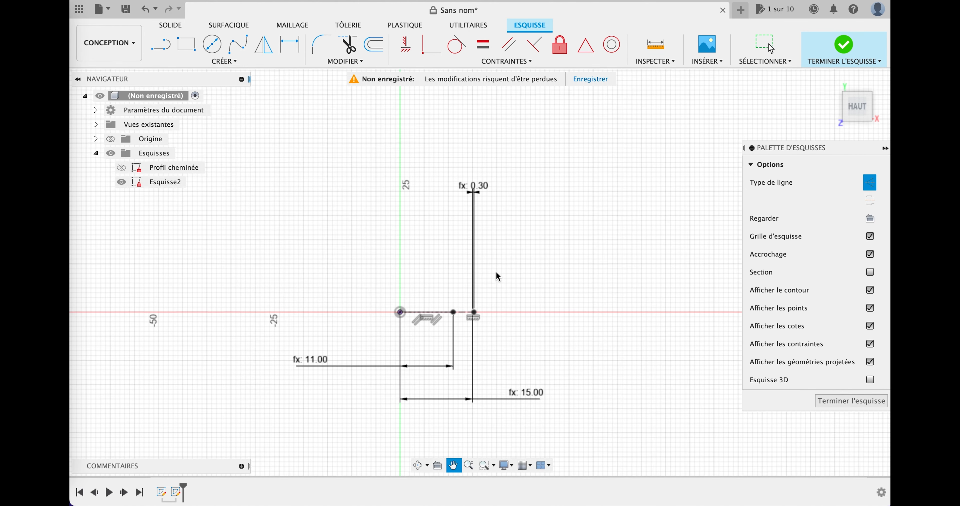
{"action": "left_click_drag", "start_coordinate": [475, 187], "coordinate": [539, 337]}
{"action": "scroll", "coordinate": [453, 324], "scroll_direction": "up", "scroll_amount": 3}
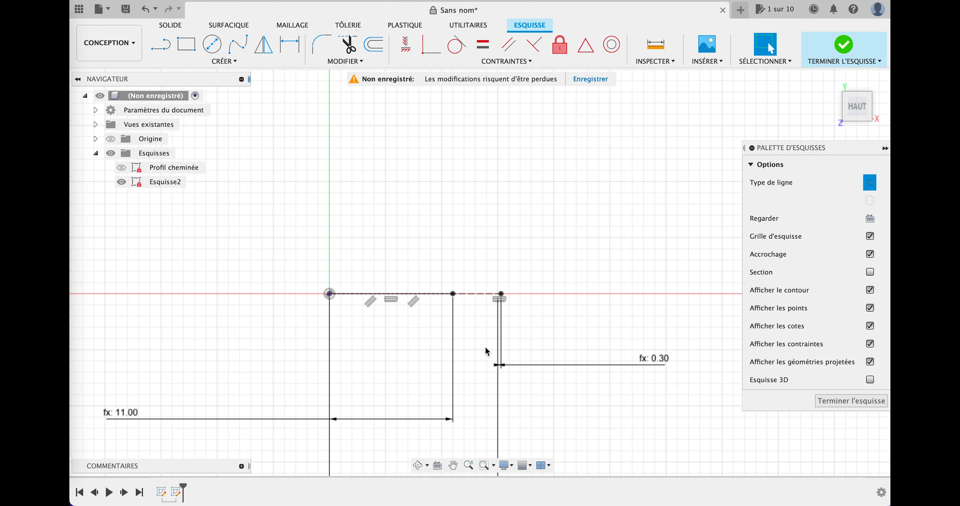
{"action": "mouse_move", "coordinate": [480, 347]}
{"action": "middle_mouse_down"}
{"action": "mouse_move", "coordinate": [484, 291]}
{"action": "mouse_move", "coordinate": [518, 261]}
{"action": "middle_mouse_up"}
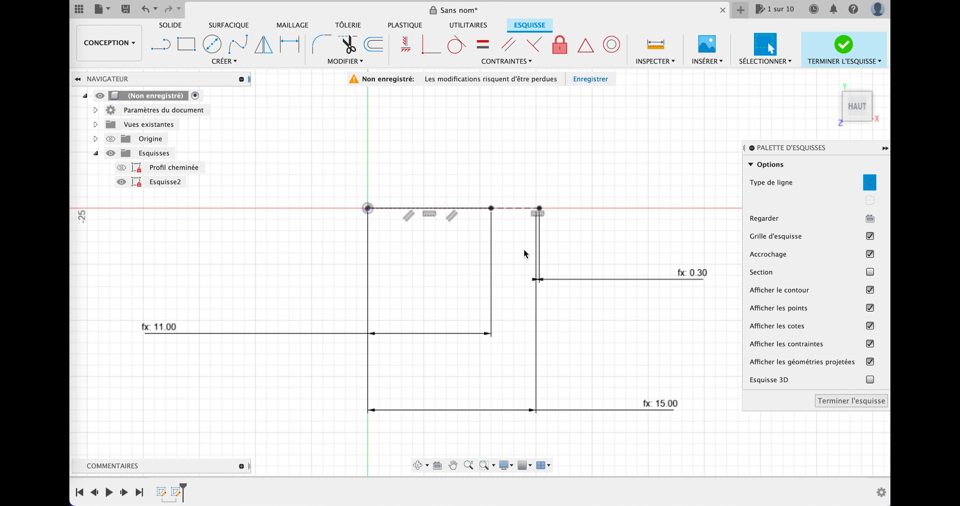
{"action": "left_click", "coordinate": [568, 280]}
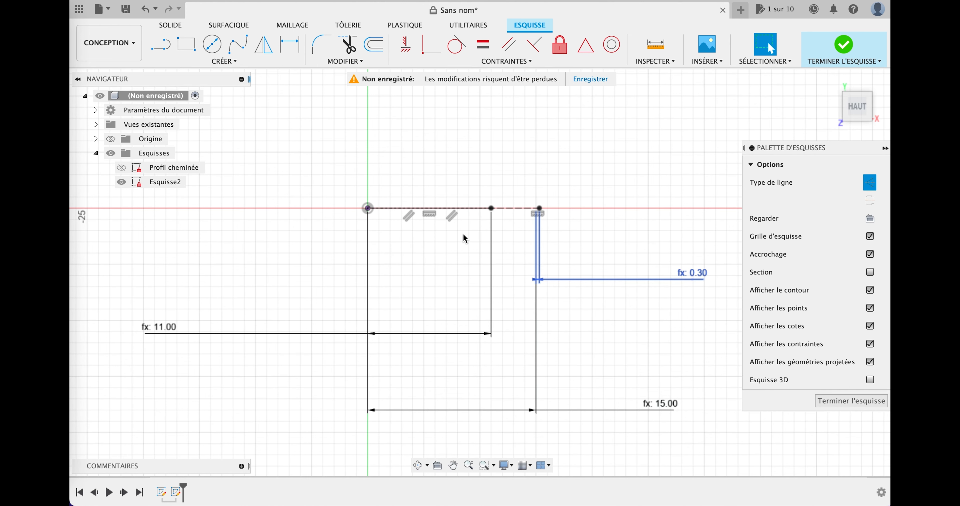
Draw a solid, non-construction circle centred on the origin and passing through the end point of the d1 line.
{"action": "left_click", "coordinate": [210, 48]}
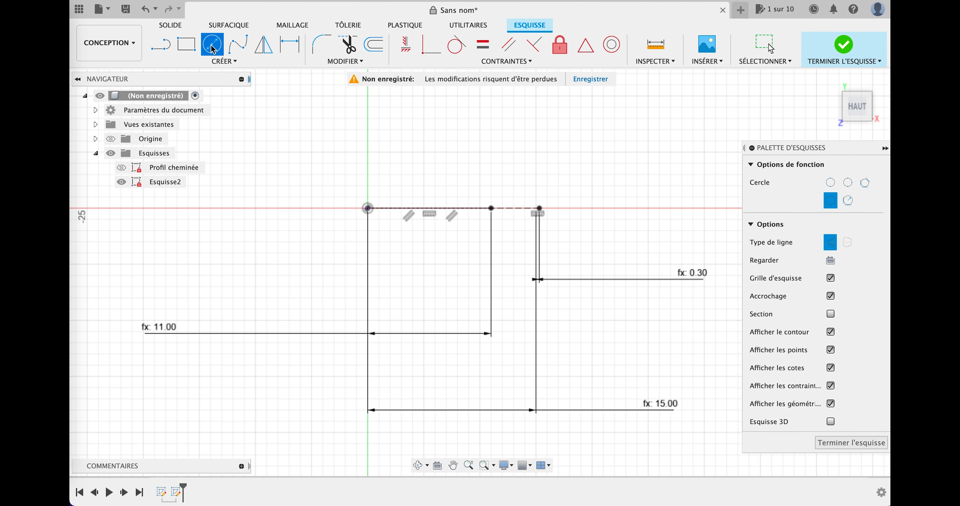
{"action": "left_click", "coordinate": [832, 246]}
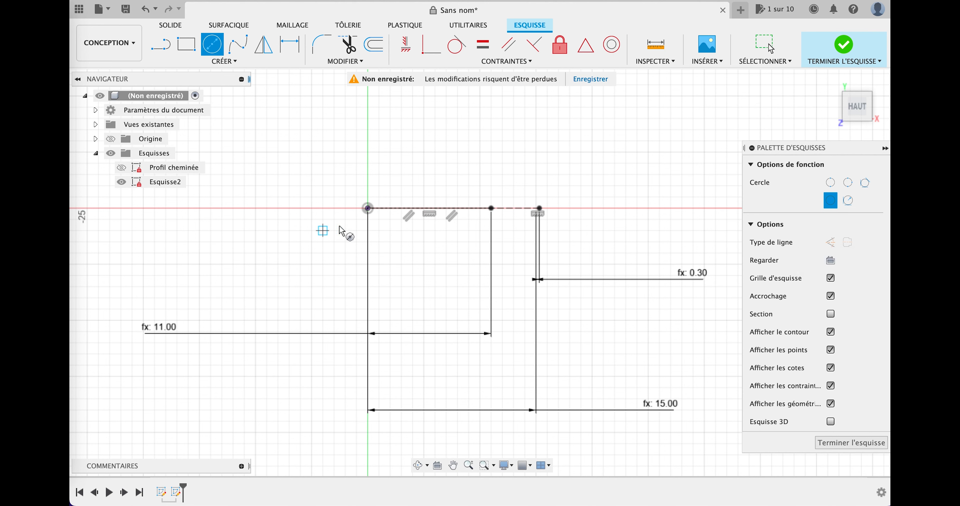
{"action": "left_click", "coordinate": [368, 208]}
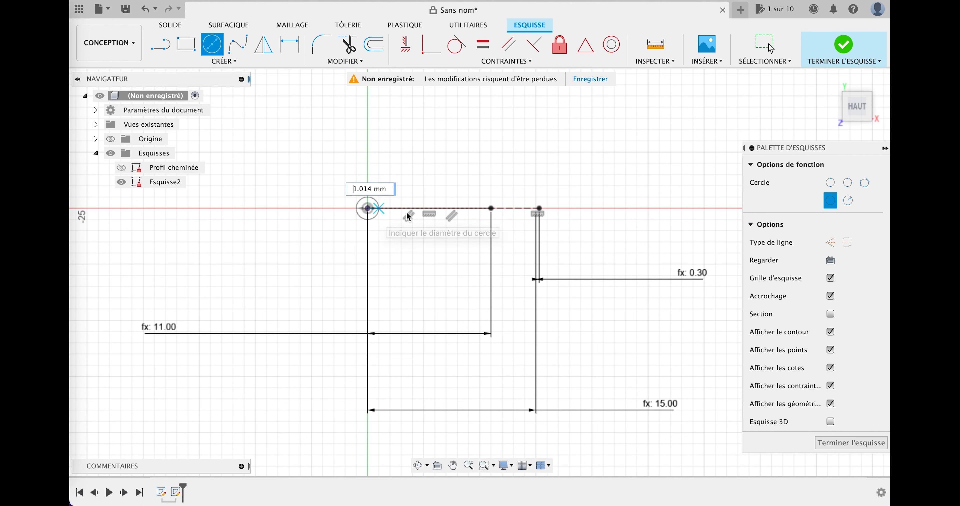
{"action": "left_click", "coordinate": [491, 209]}
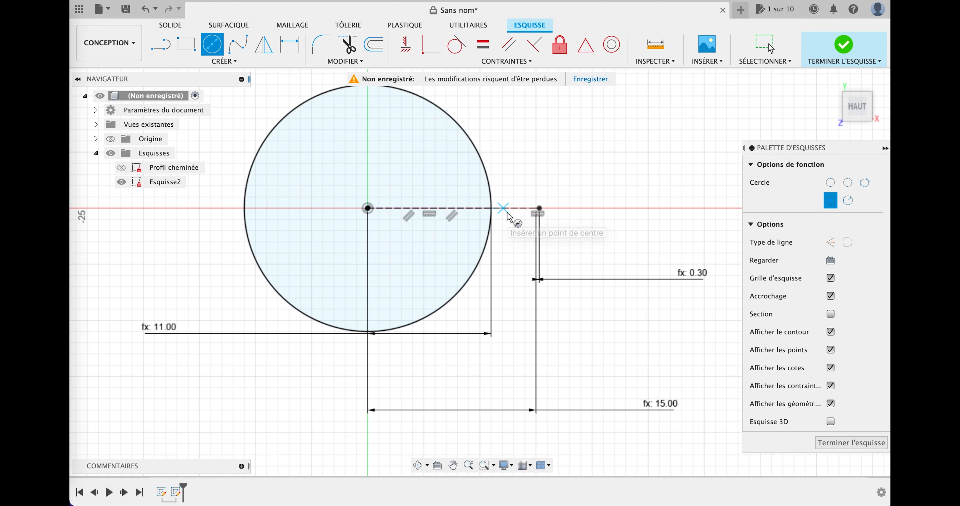
Draw a 7.5° centre-point arc centred on the origin, starting counterclockwise from the outer end of the d3 line.
{"action": "left_click", "coordinate": [224, 62]}
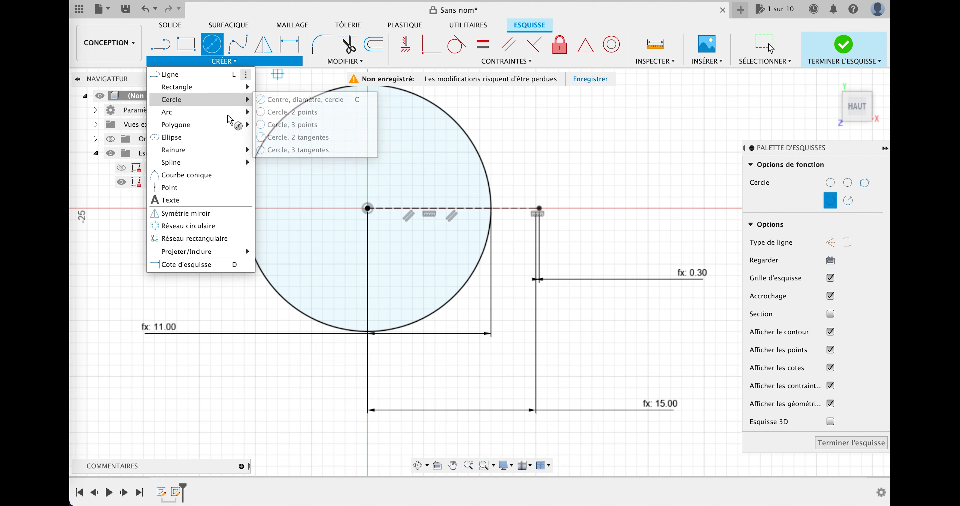
{"action": "mouse_move", "coordinate": [228, 115]}
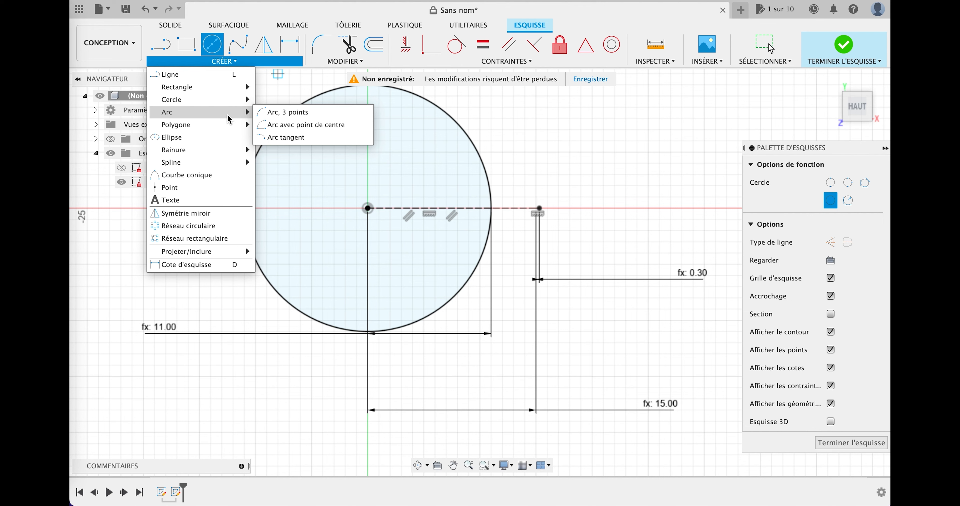
{"action": "left_click", "coordinate": [300, 126]}
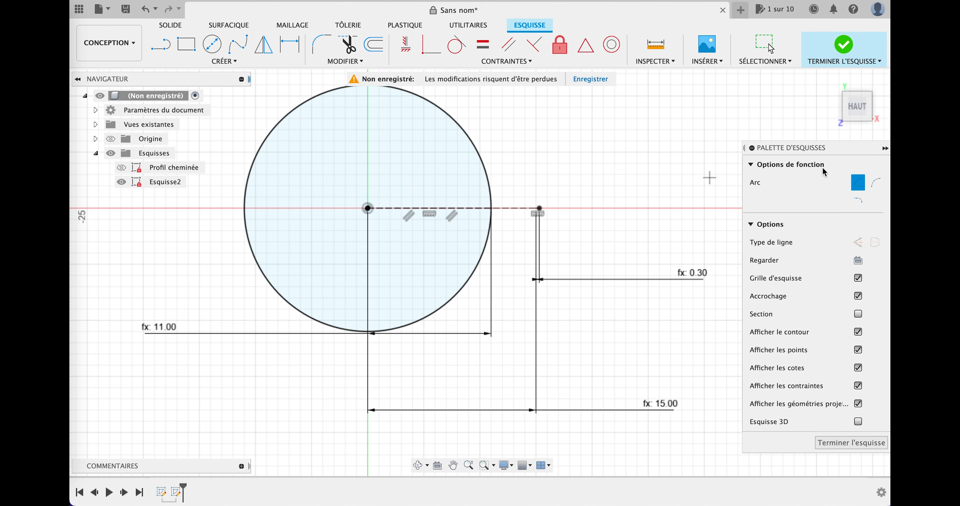
{"action": "left_click", "coordinate": [367, 208]}
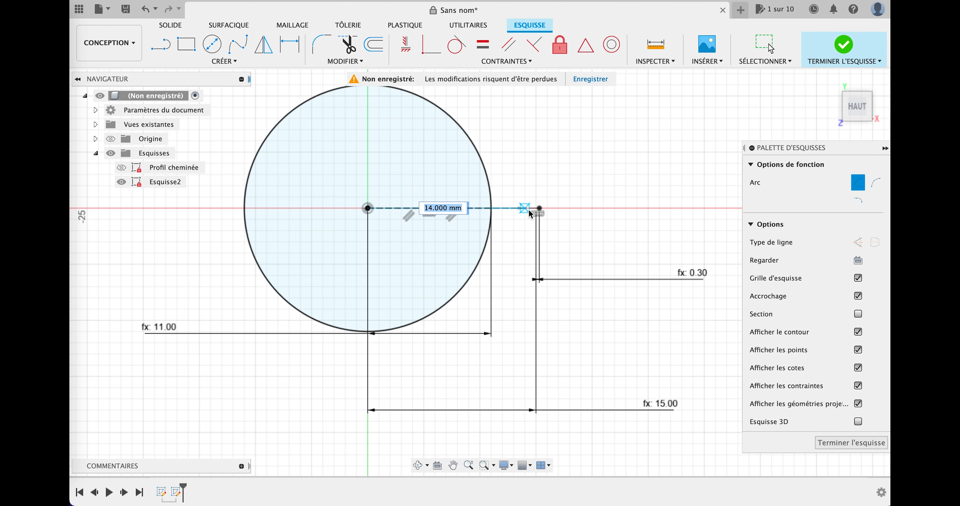
{"action": "scroll", "coordinate": [529, 214], "scroll_direction": "up", "scroll_amount": 6}
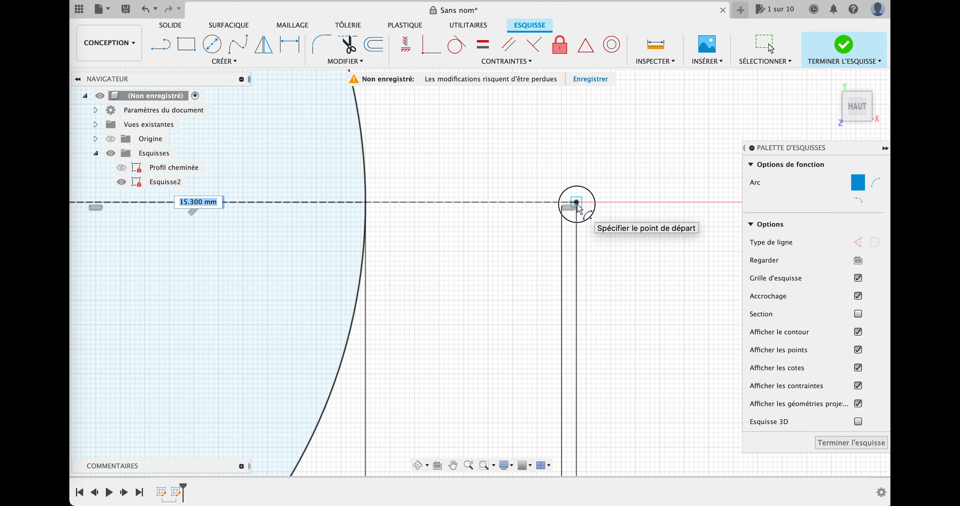
{"action": "left_click", "coordinate": [576, 204]}
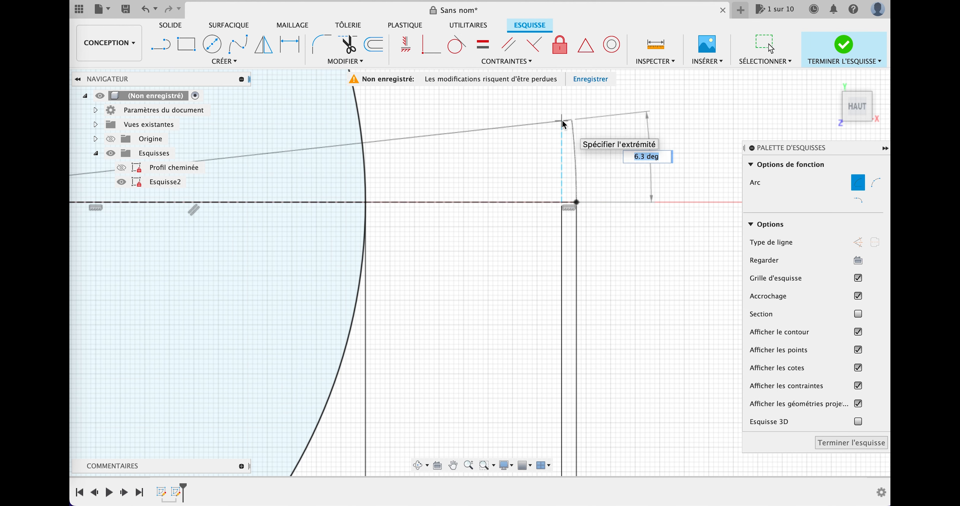
{"action": "type", "text": "7.5"}
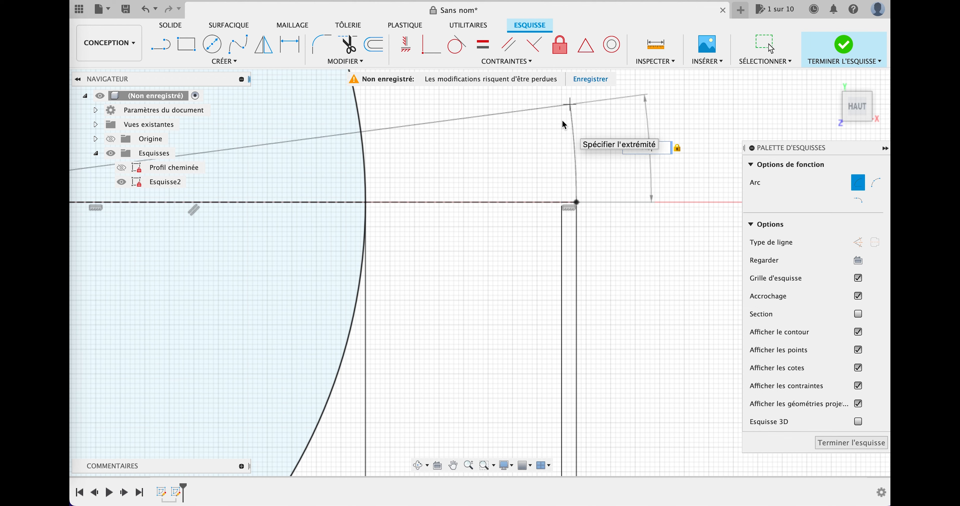
{"action": "key", "text": "Return"}
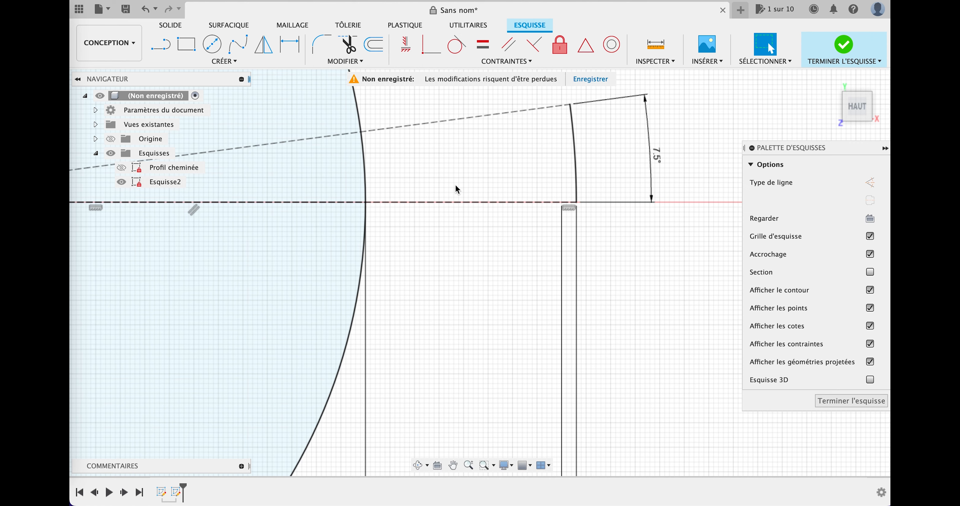
Add a second origin-centred arc continuing counterclockwise from the first arc's upper end, with its angle set to parameter d11.
{"action": "scroll", "coordinate": [376, 163], "scroll_direction": "up", "scroll_amount": 3}
{"action": "scroll", "coordinate": [380, 164], "scroll_direction": "down", "scroll_amount": 3}
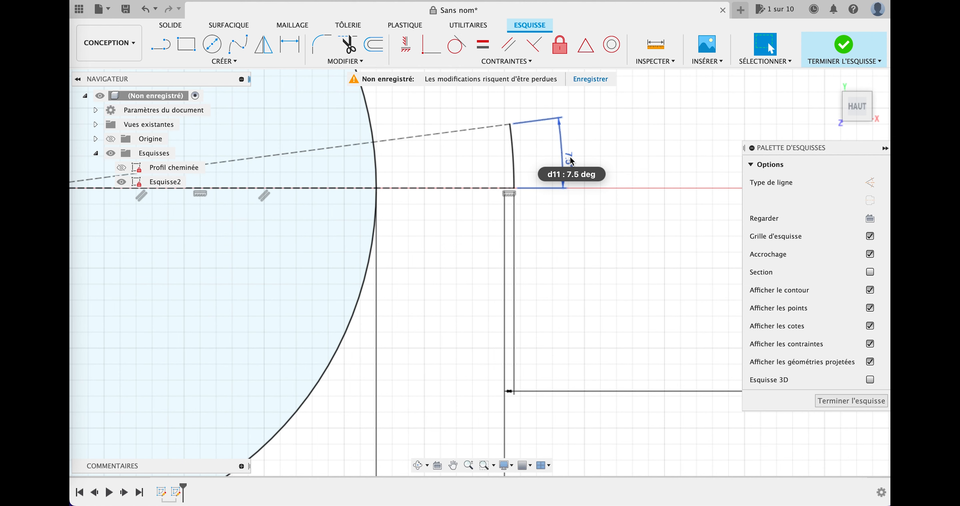
{"action": "mouse_move", "coordinate": [376, 165]}
{"action": "middle_mouse_down"}
{"action": "mouse_move", "coordinate": [350, 154]}
{"action": "mouse_move", "coordinate": [497, 246]}
{"action": "mouse_move", "coordinate": [473, 262]}
{"action": "middle_mouse_up"}
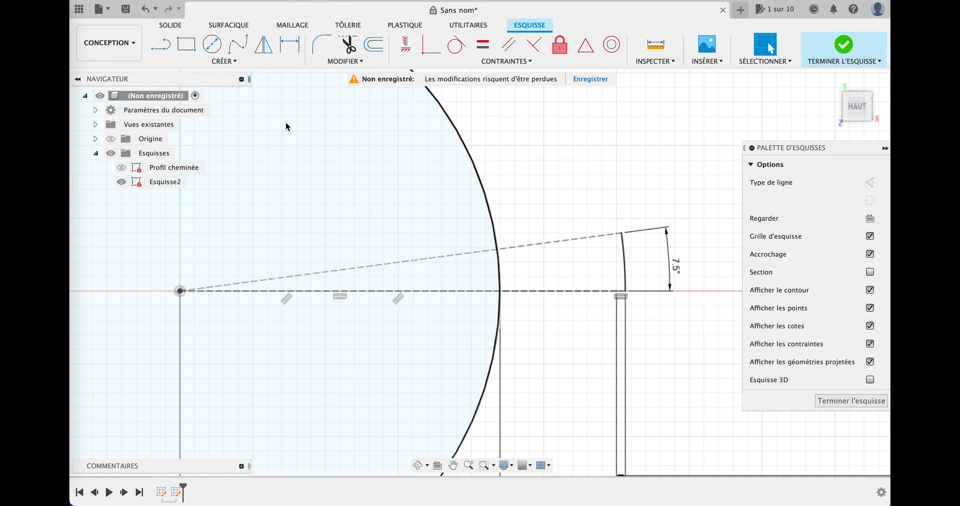
{"action": "left_click", "coordinate": [234, 62]}
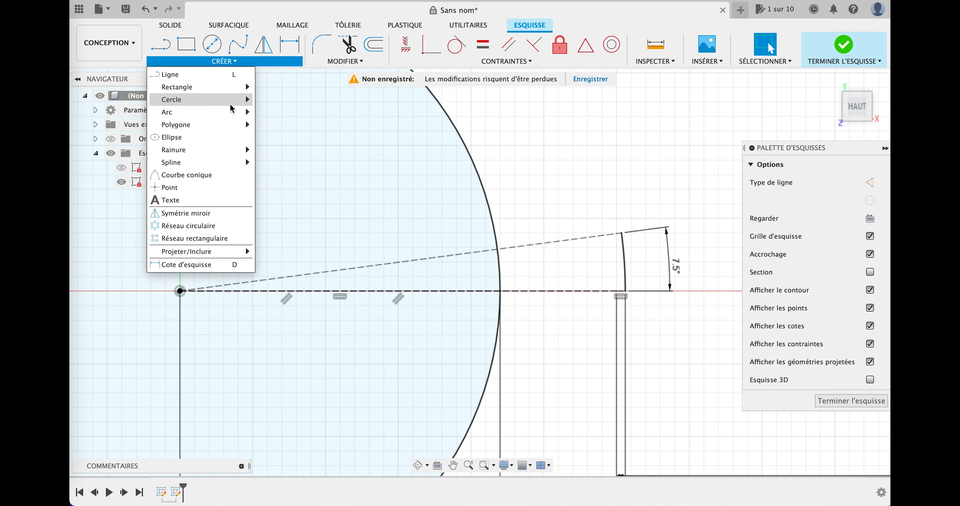
{"action": "mouse_move", "coordinate": [232, 113]}
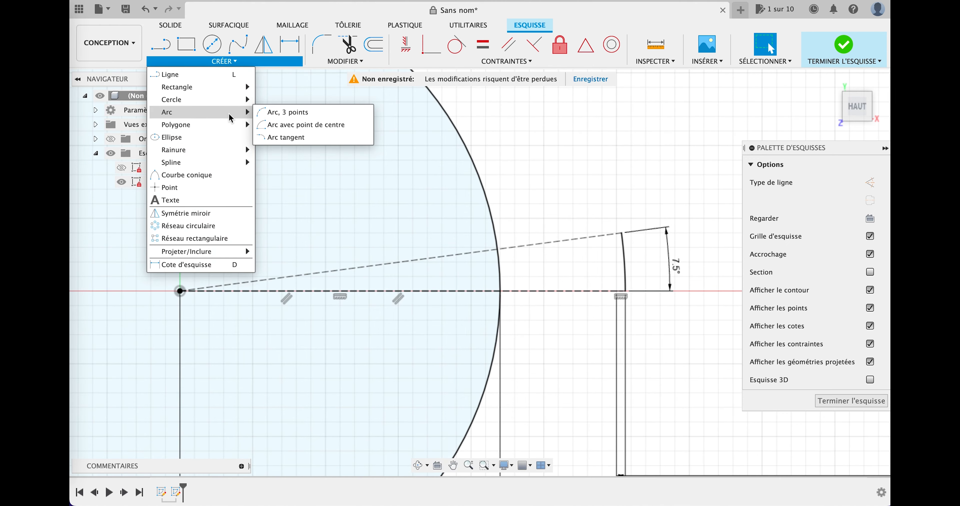
{"action": "left_click", "coordinate": [289, 124]}
{"action": "left_click", "coordinate": [179, 291]}
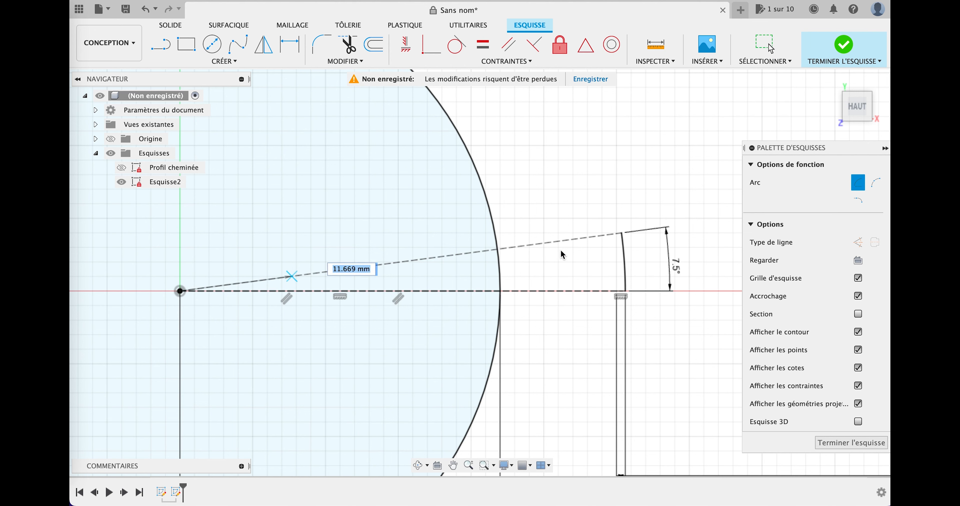
{"action": "left_click", "coordinate": [621, 232]}
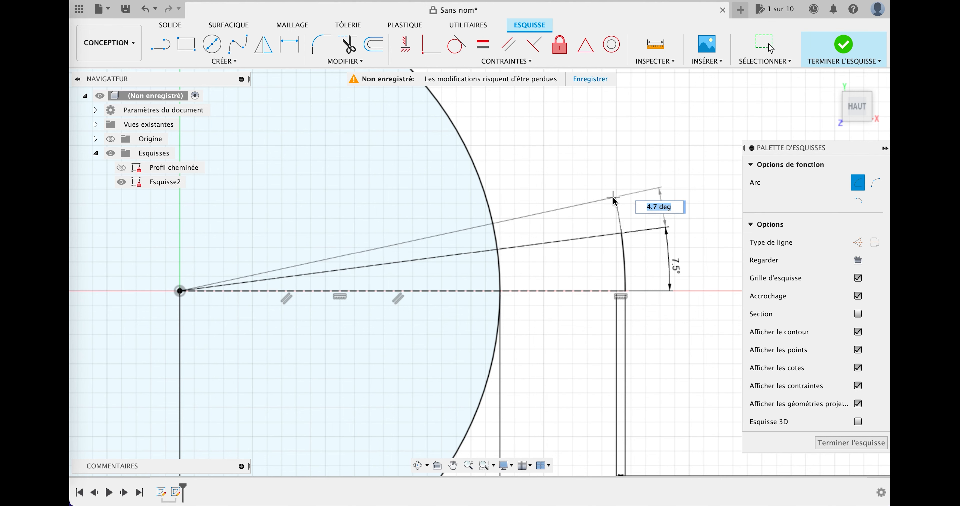
{"action": "type", "text": "d1"}
{"action": "key", "text": "Tab"}
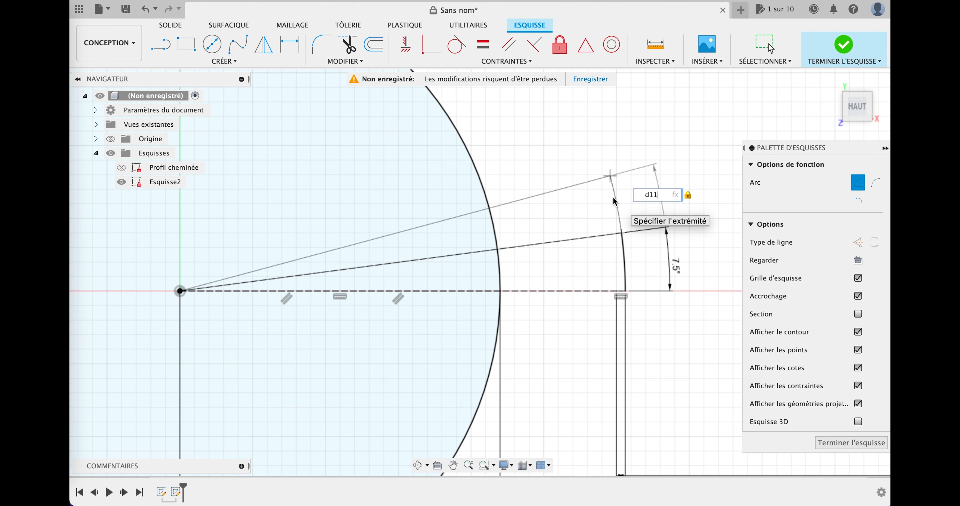
{"action": "key", "text": "Return"}
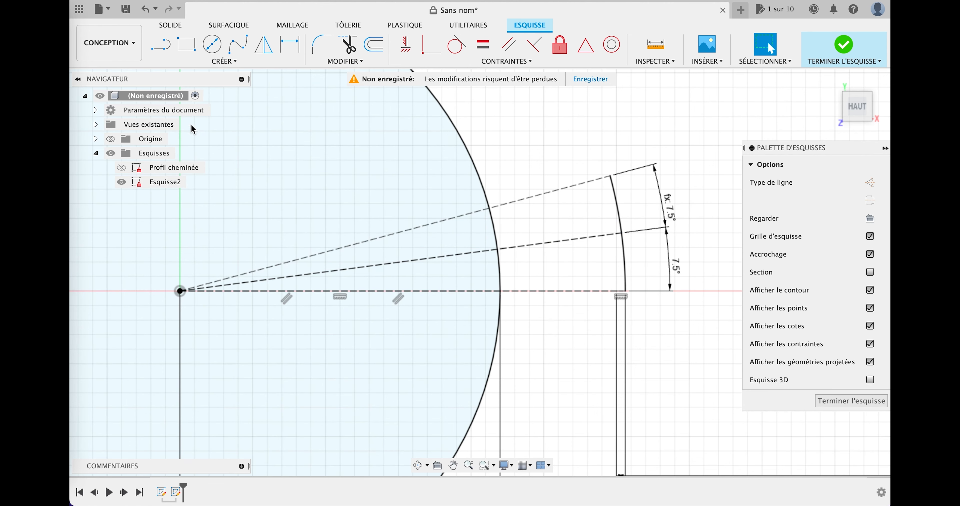
Continue from the second arc's upper end with a third centre-point arc about the origin, using d11 for its angle.
{"action": "left_click", "coordinate": [224, 62]}
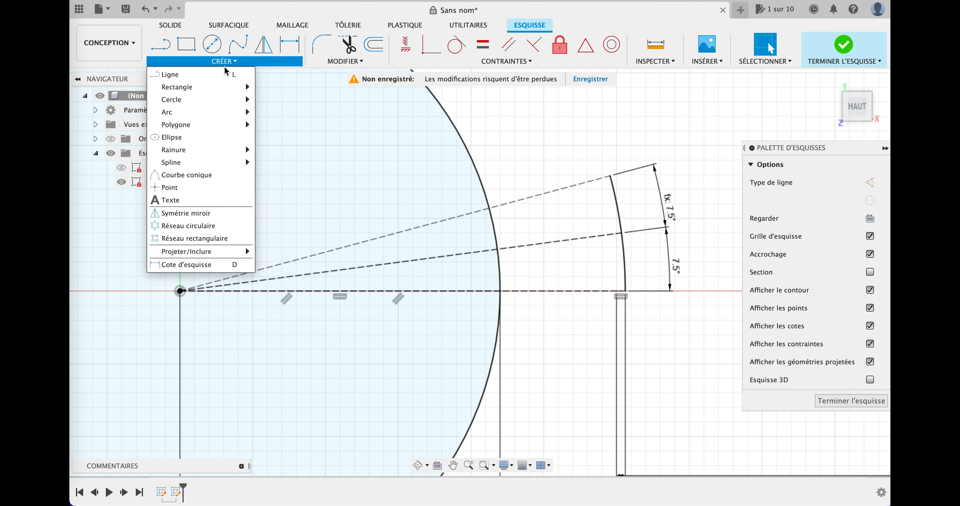
{"action": "mouse_move", "coordinate": [231, 112]}
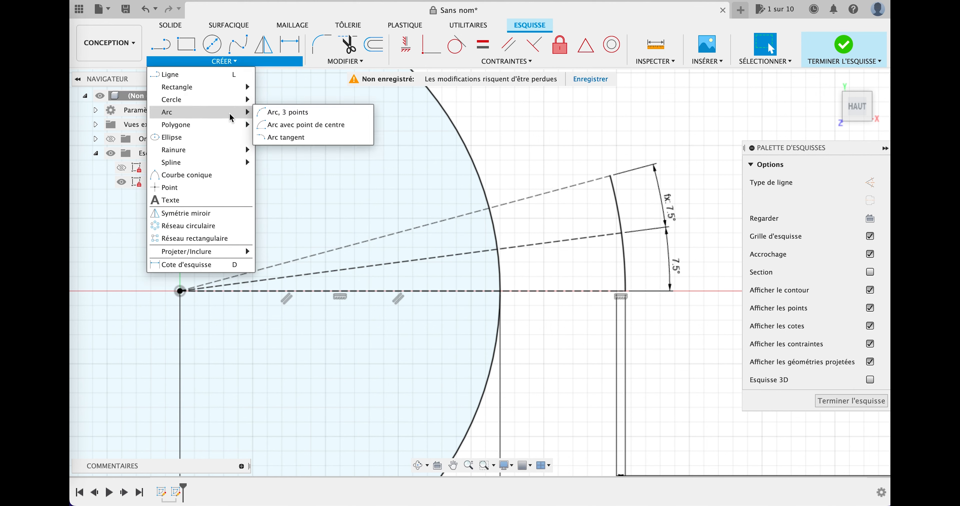
{"action": "left_click", "coordinate": [295, 126]}
{"action": "left_click", "coordinate": [180, 291]}
{"action": "left_click", "coordinate": [610, 174]}
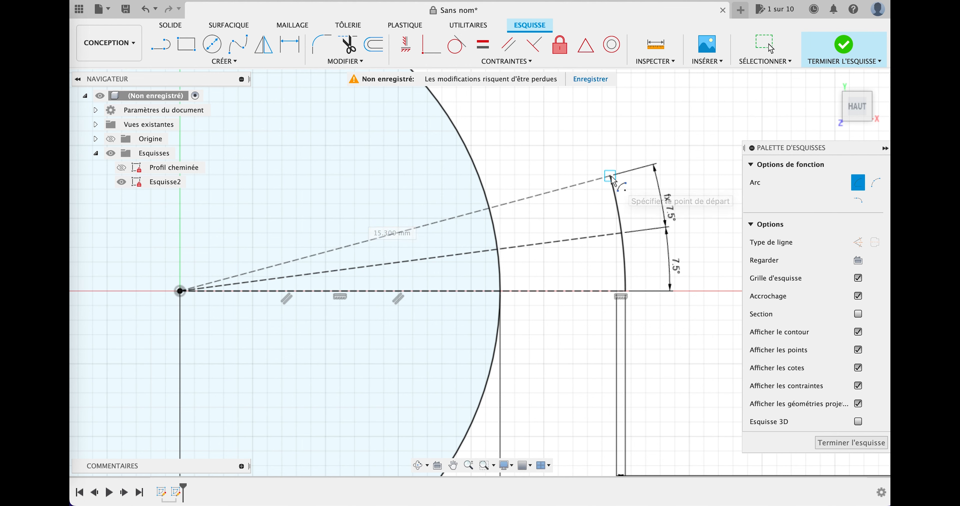
{"action": "type", "text": "d11"}
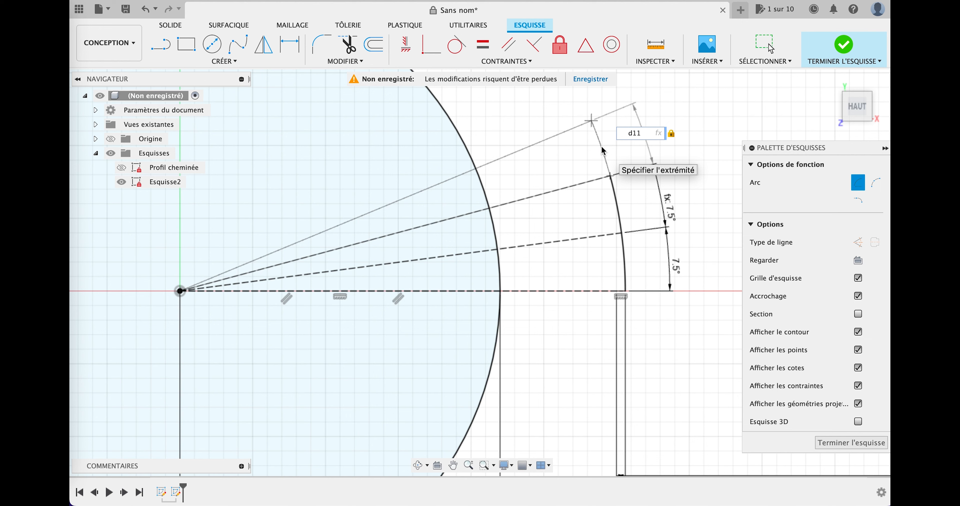
{"action": "key", "text": "Tab"}
{"action": "key", "text": "Return"}
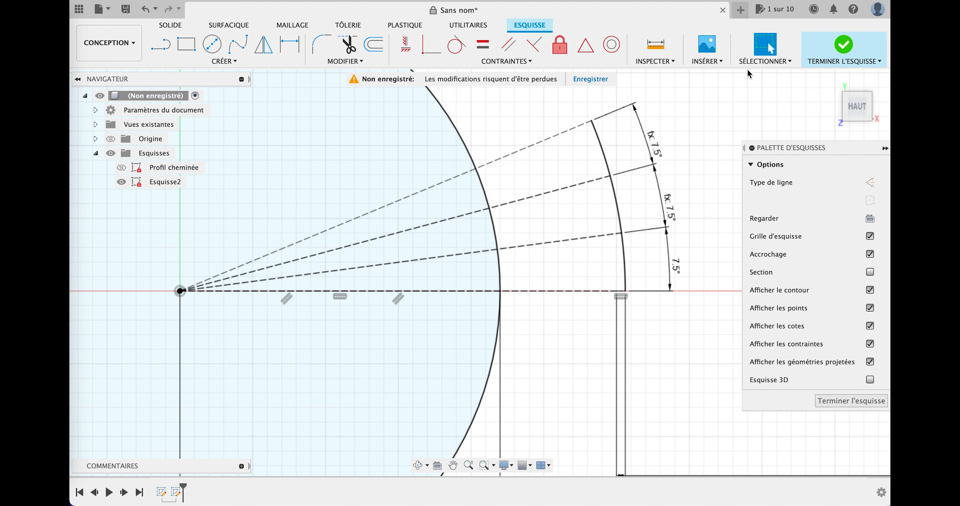
Convert the arcs' four radial construction lines, including the horizontal one, into solid sketch lines.
{"action": "left_click", "coordinate": [569, 133]}
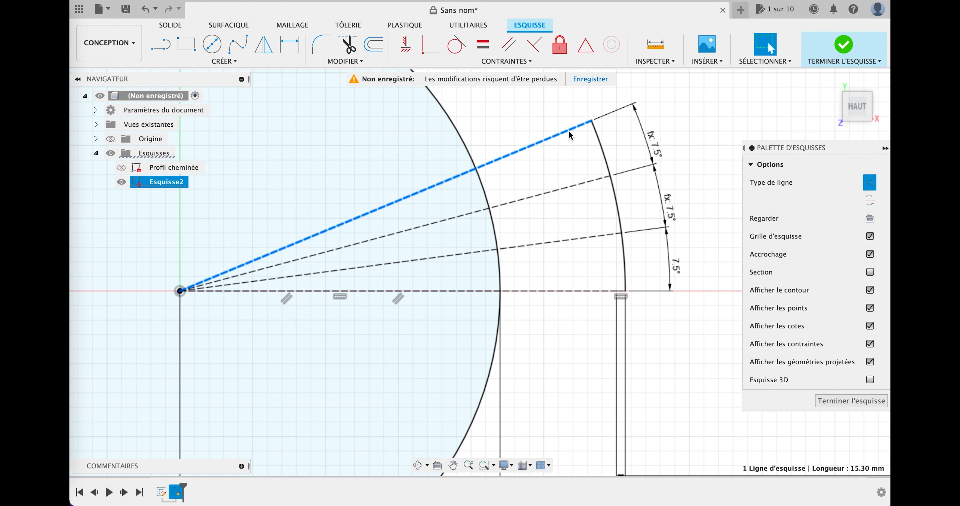
{"action": "left_click", "coordinate": [573, 187], "text": "shift"}
{"action": "left_click", "coordinate": [592, 237], "text": "shift"}
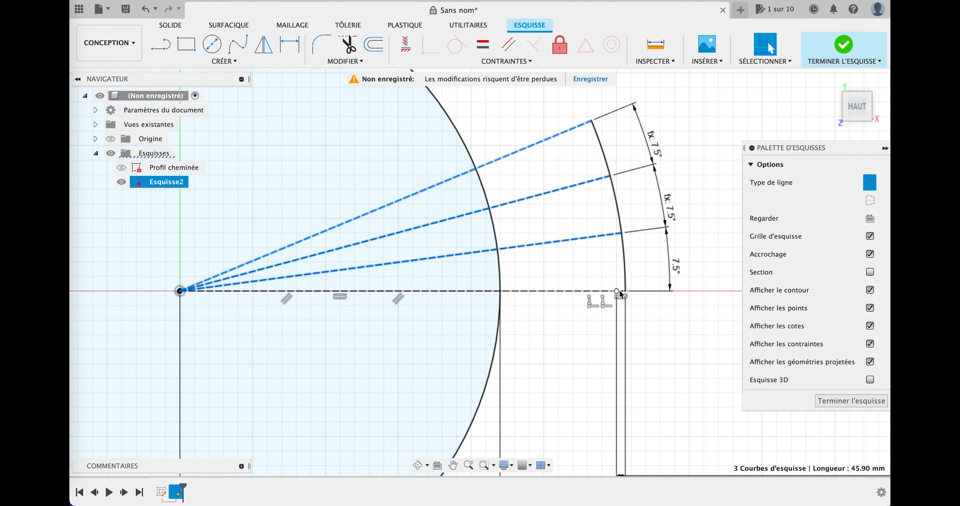
{"action": "scroll", "coordinate": [625, 296], "scroll_direction": "down", "scroll_amount": 5}
{"action": "scroll", "coordinate": [624, 295], "scroll_direction": "up", "scroll_amount": 6}
{"action": "scroll", "coordinate": [623, 295], "scroll_direction": "up", "scroll_amount": 3}
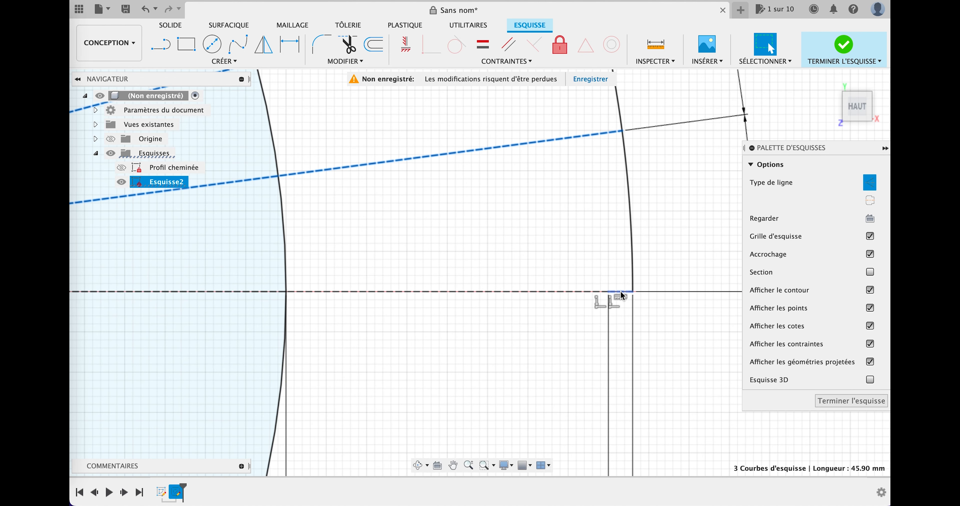
{"action": "left_click", "coordinate": [620, 291], "text": "shift"}
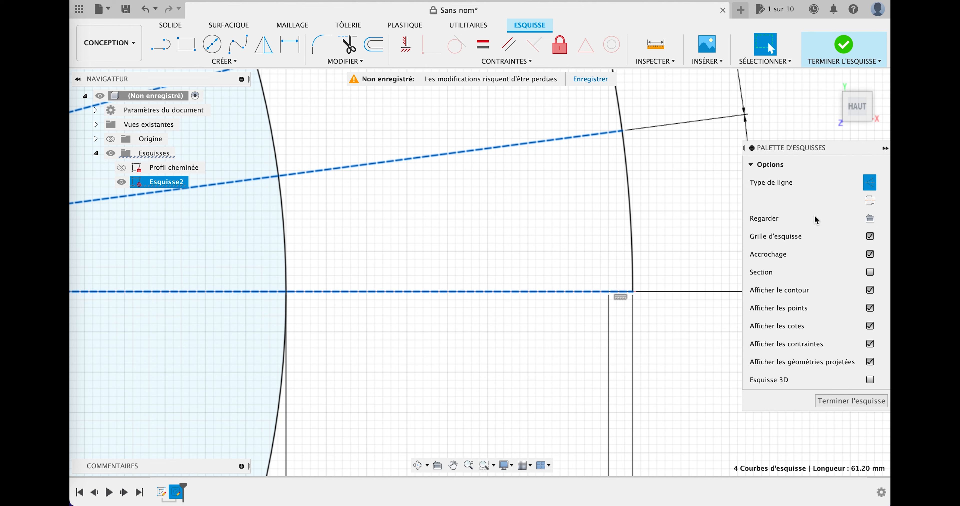
{"action": "left_click", "coordinate": [871, 185]}
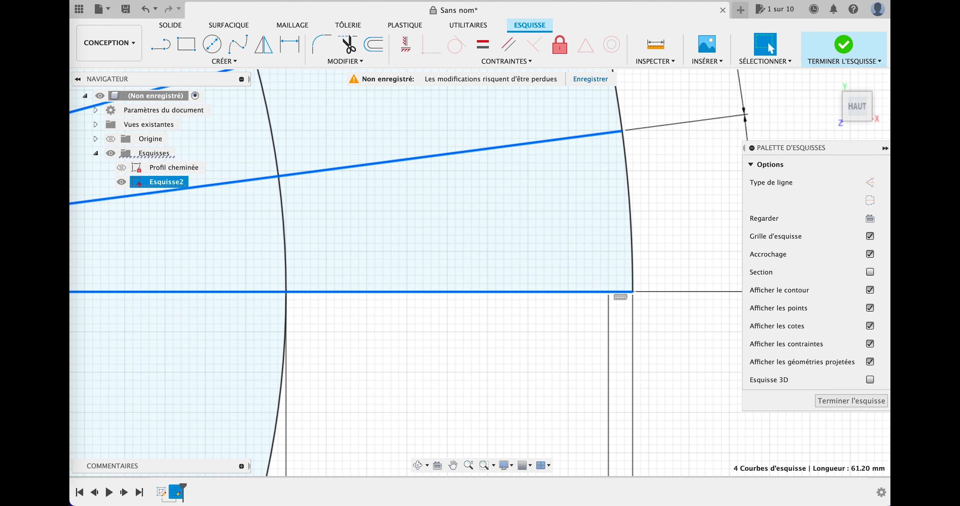
Finish the base sketch.
{"action": "left_click", "coordinate": [832, 81]}
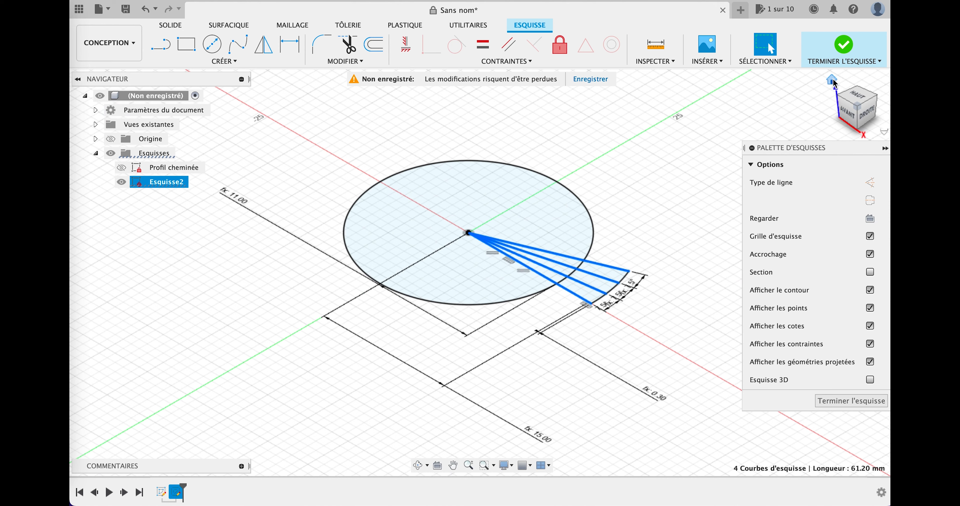
{"action": "scroll", "coordinate": [697, 283], "scroll_direction": "up", "scroll_amount": 5}
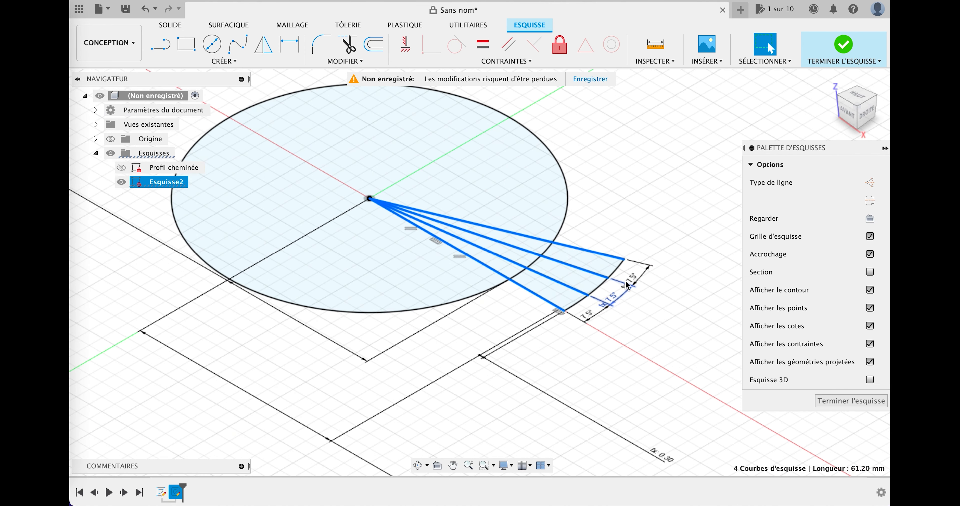
{"action": "scroll", "coordinate": [638, 185], "scroll_direction": "down", "scroll_amount": 2}
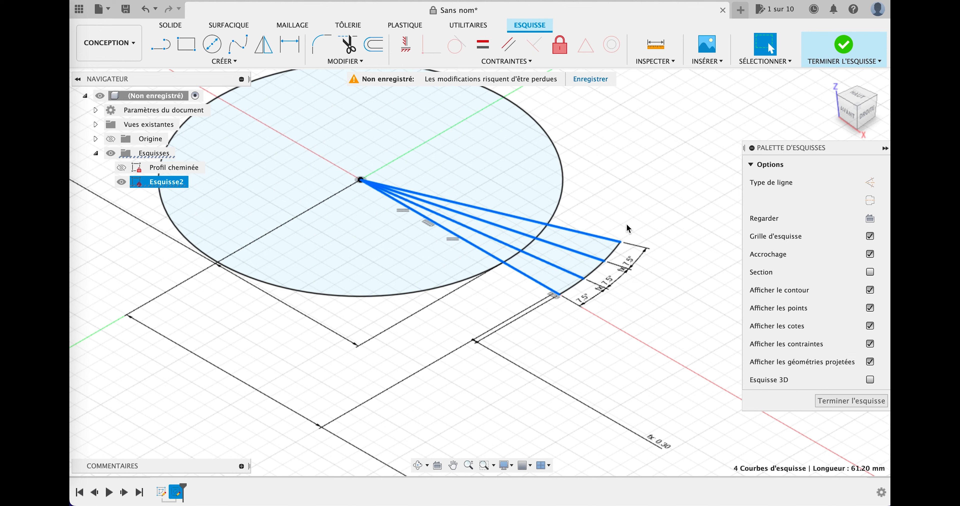
{"action": "left_click", "coordinate": [850, 47]}
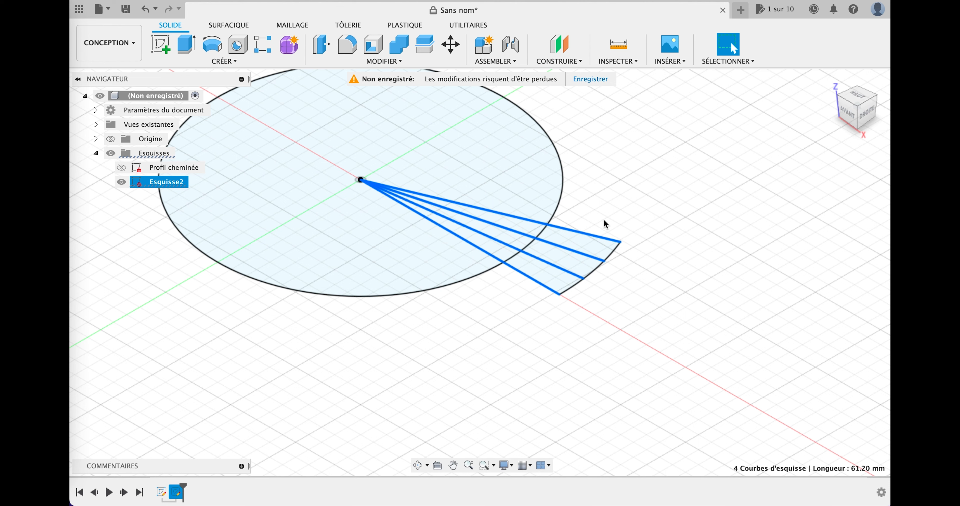
Extrude the four regions inside the base circle upward as a new body, with the distance set to 2*d5.
{"action": "left_click", "coordinate": [413, 263]}
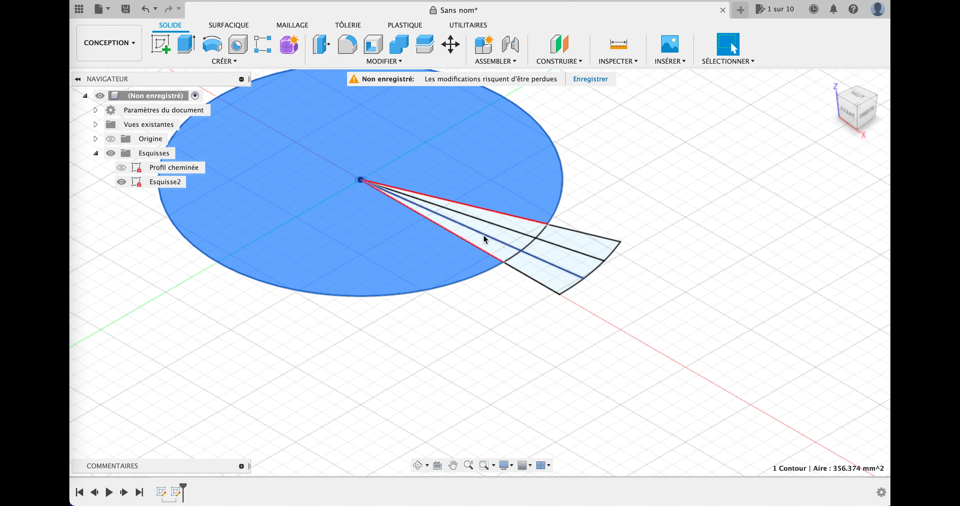
{"action": "left_click", "coordinate": [496, 247]}
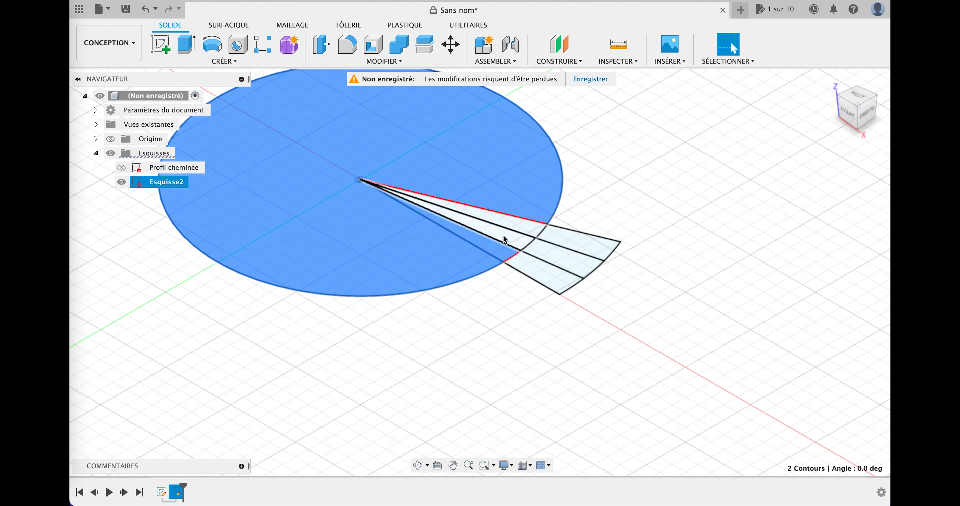
{"action": "left_click", "coordinate": [505, 238]}
{"action": "left_click", "coordinate": [521, 229]}
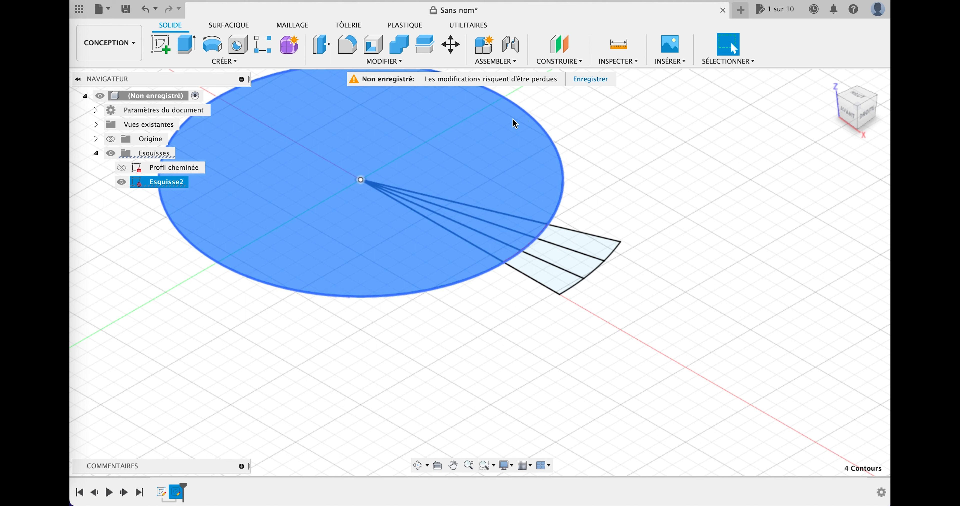
{"action": "key", "text": "e"}
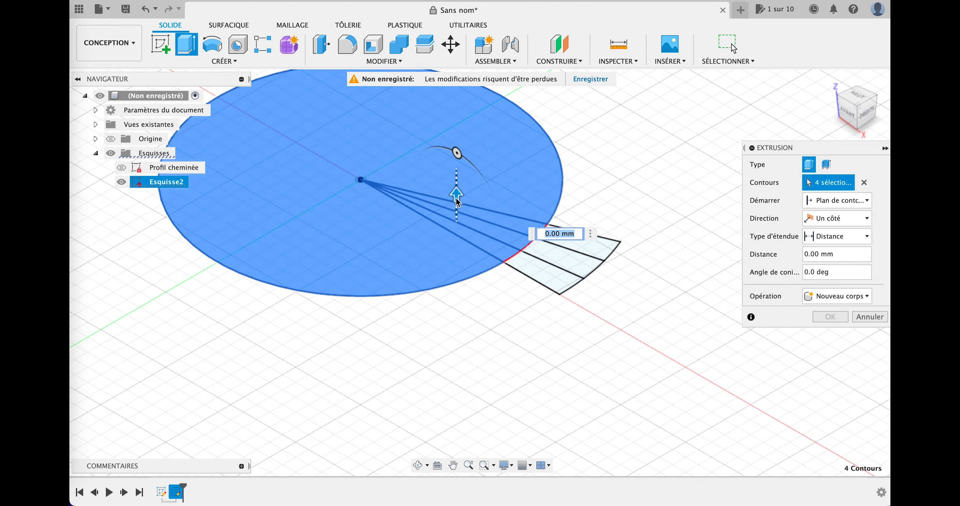
{"action": "left_click_drag", "start_coordinate": [457, 199], "coordinate": [457, 181]}
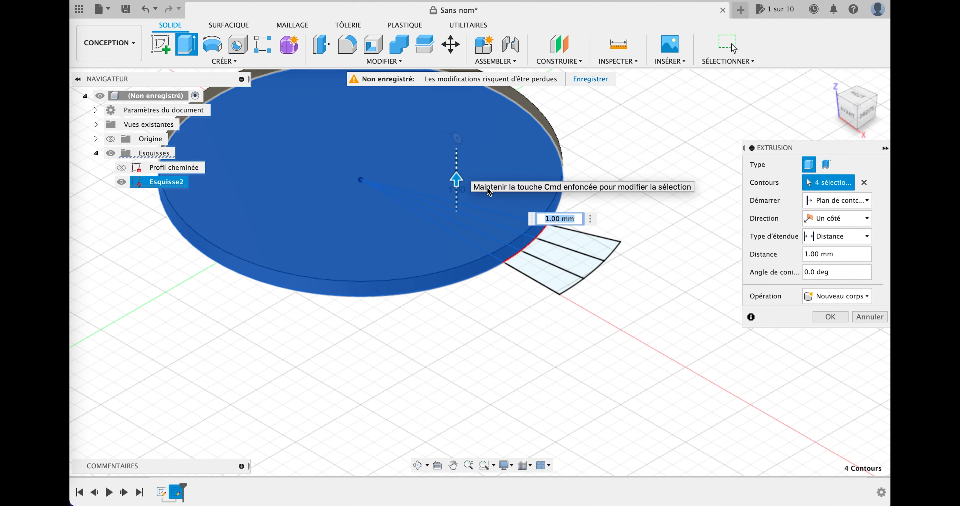
{"action": "left_click", "coordinate": [555, 220]}
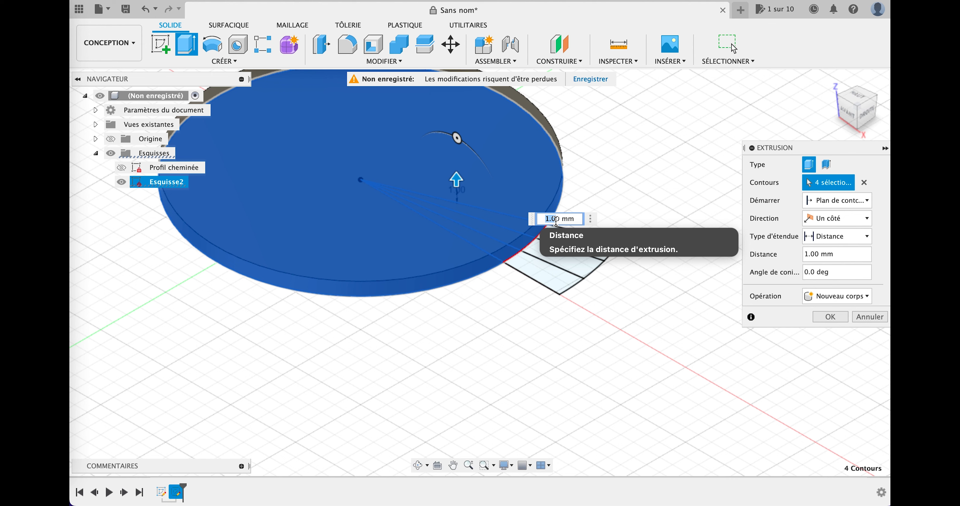
{"action": "type", "text": "2"}
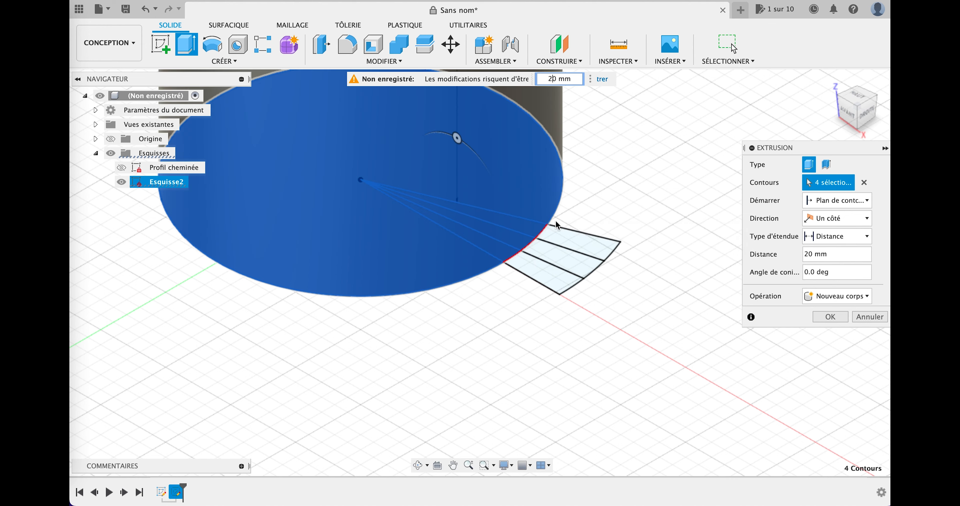
{"action": "type", "text": "*d50"}
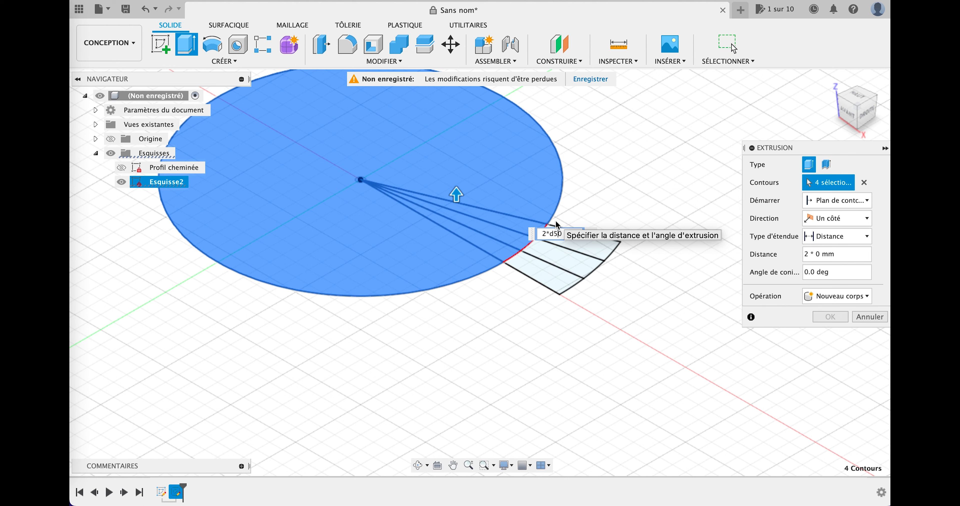
{"action": "key", "text": "Return"}
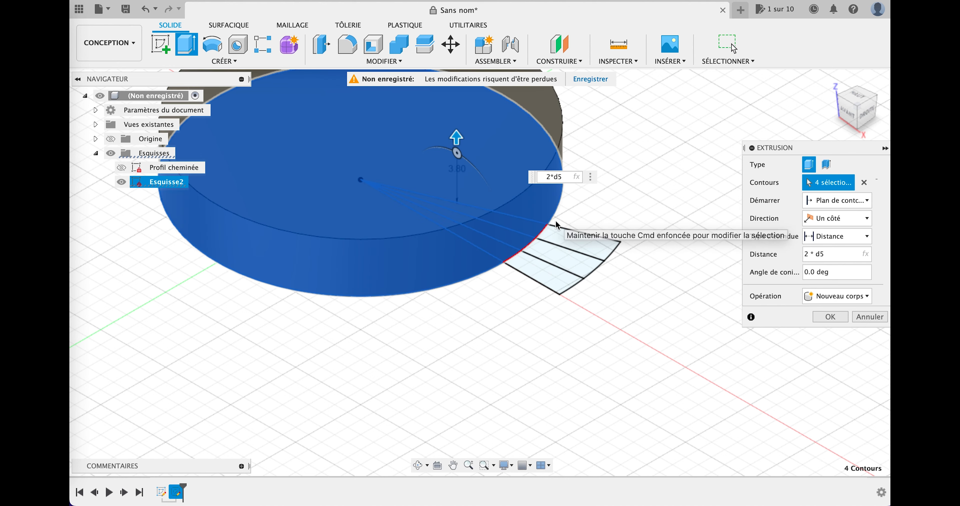
{"action": "key", "text": "Return"}
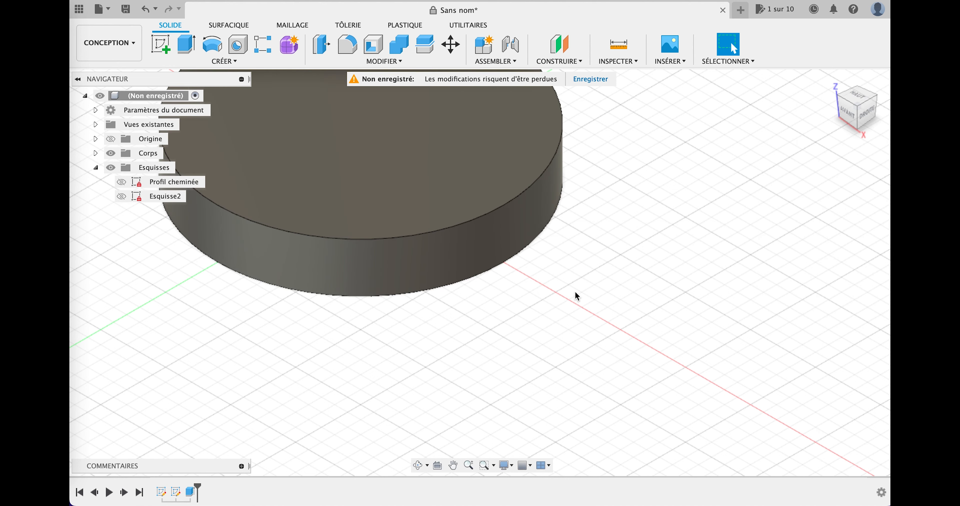
Show the base sketch again and extrude the two outer sector regions nearest the X axis upward by d4, joined to the disc.
{"action": "left_click", "coordinate": [126, 198]}
{"action": "left_click", "coordinate": [121, 197]}
{"action": "scroll", "coordinate": [679, 206], "scroll_direction": "down", "scroll_amount": 1}
{"action": "middle_click_drag", "start_coordinate": [682, 206], "coordinate": [712, 279]}
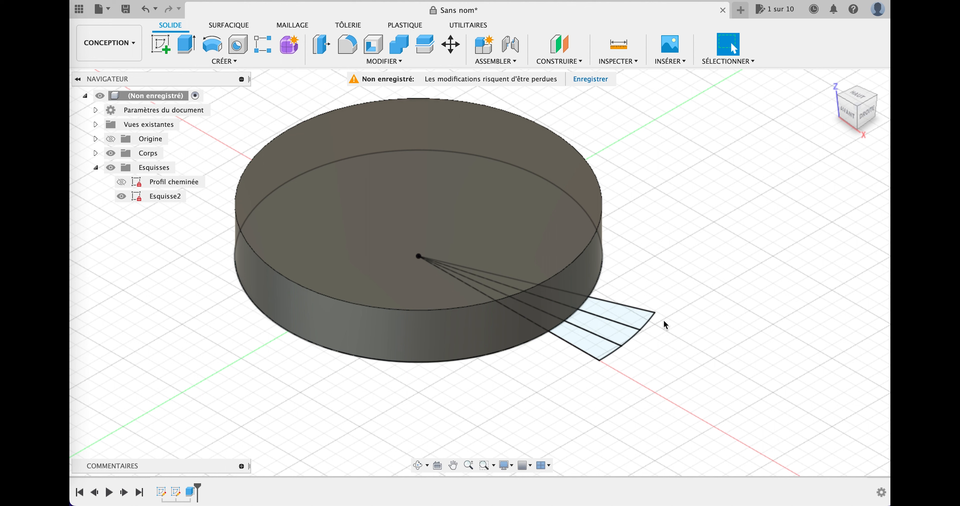
{"action": "left_click", "coordinate": [593, 346]}
{"action": "left_click", "coordinate": [593, 346]}
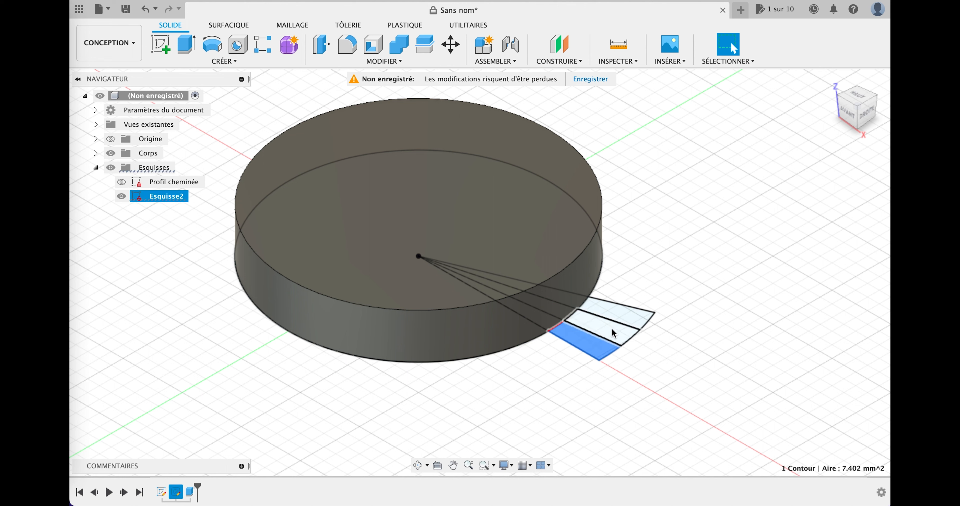
{"action": "left_click", "coordinate": [614, 333]}
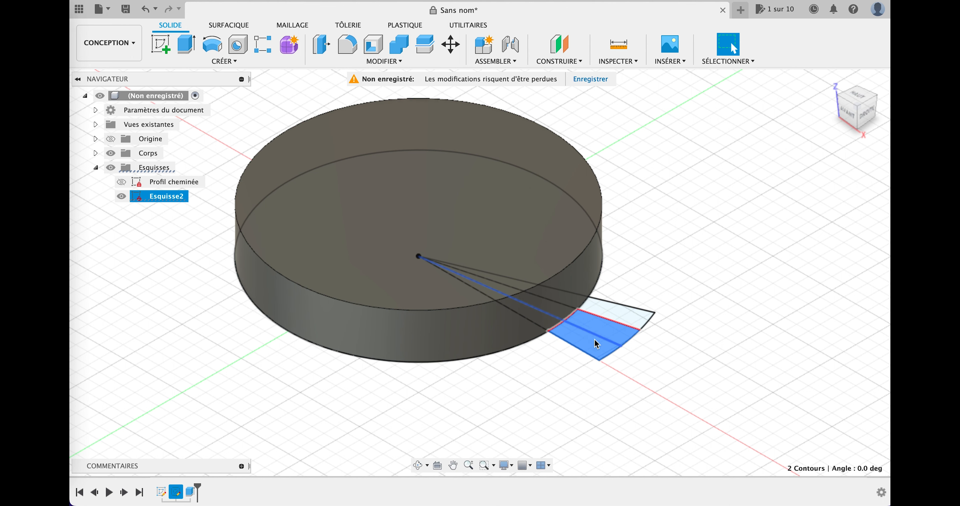
{"action": "key", "text": "e"}
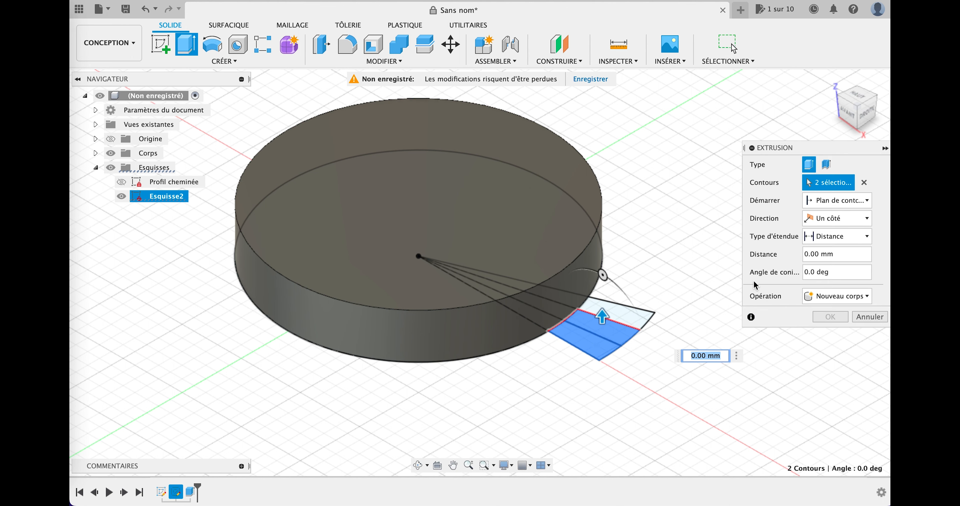
{"action": "left_click_drag", "start_coordinate": [604, 321], "coordinate": [604, 308]}
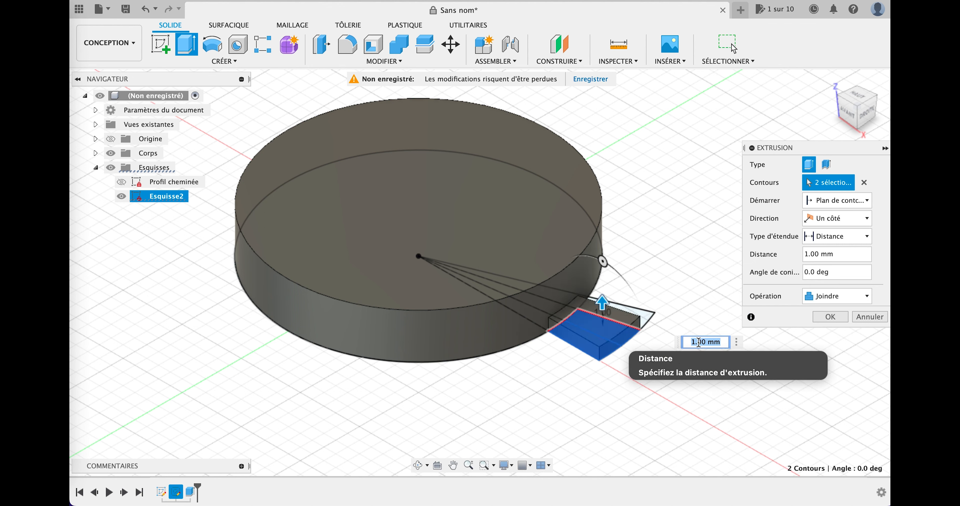
{"action": "type", "text": "d4"}
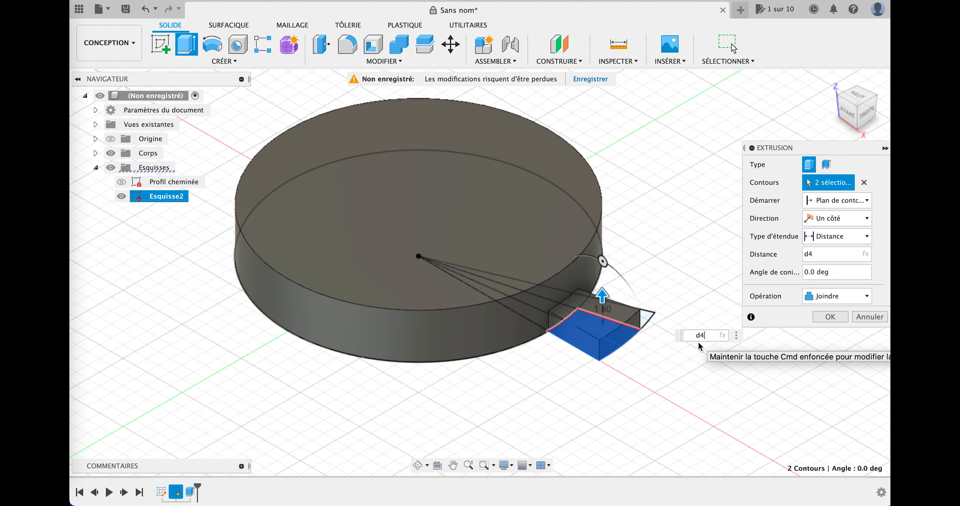
{"action": "key", "text": "Return"}
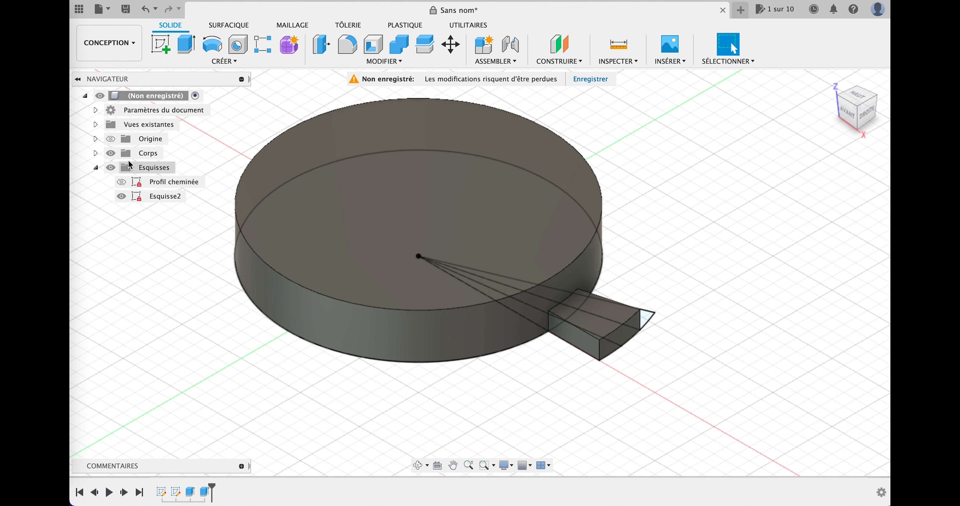
Start an upward extrusion of the two outer sector regions farthest from the X axis, hiding the bodies only while selecting them.
{"action": "left_click", "coordinate": [120, 154]}
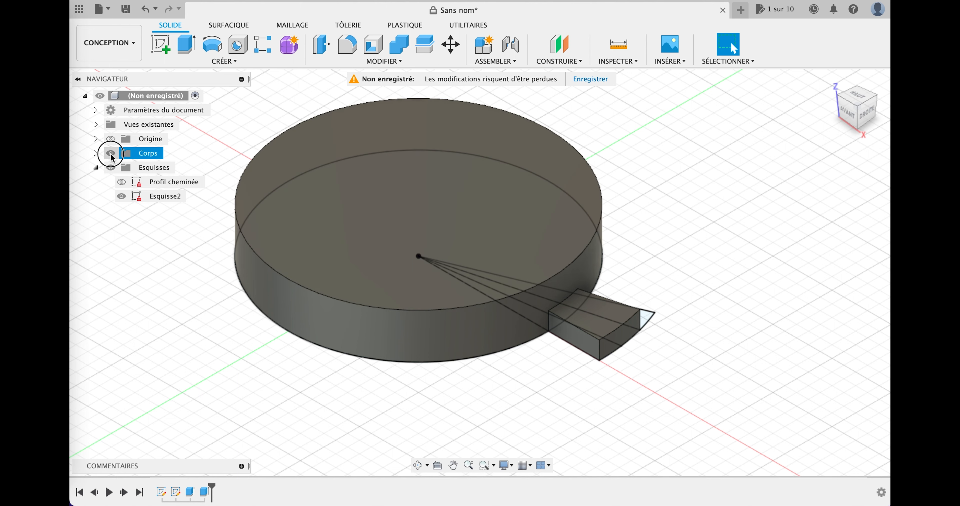
{"action": "left_click", "coordinate": [111, 155]}
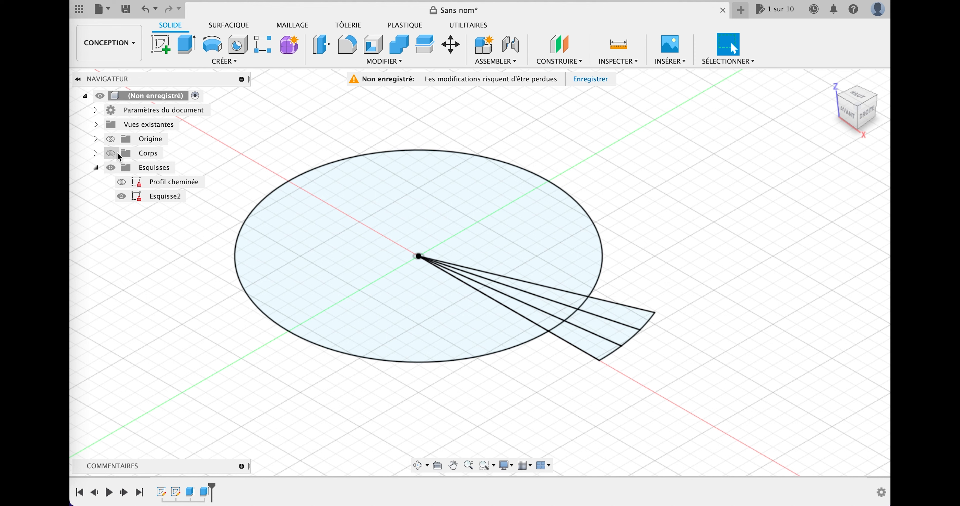
{"action": "left_click", "coordinate": [626, 311]}
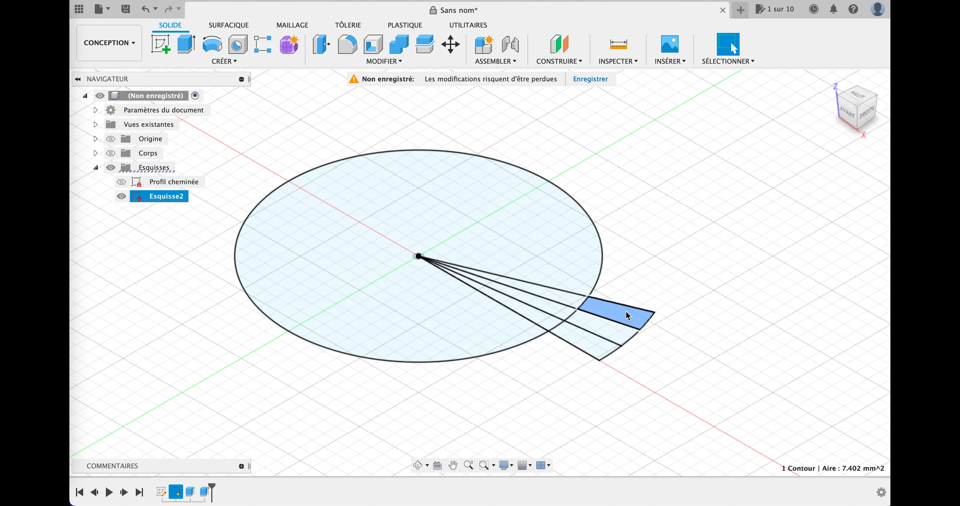
{"action": "left_click", "coordinate": [609, 329], "text": "shift"}
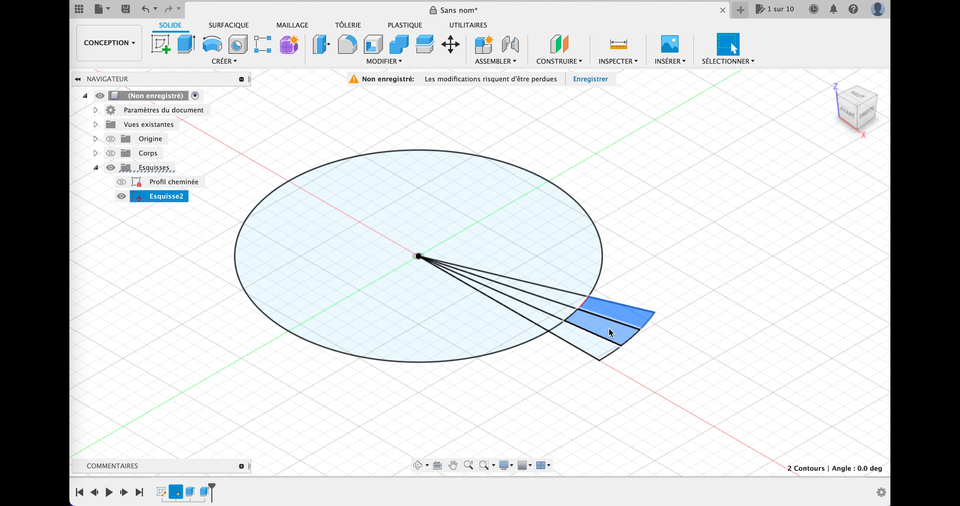
{"action": "left_click", "coordinate": [110, 154]}
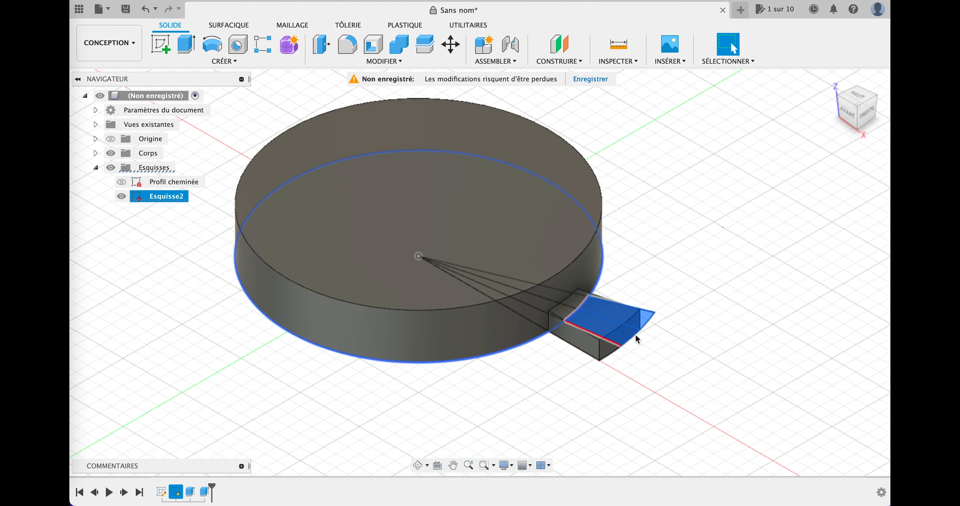
{"action": "key", "text": "e"}
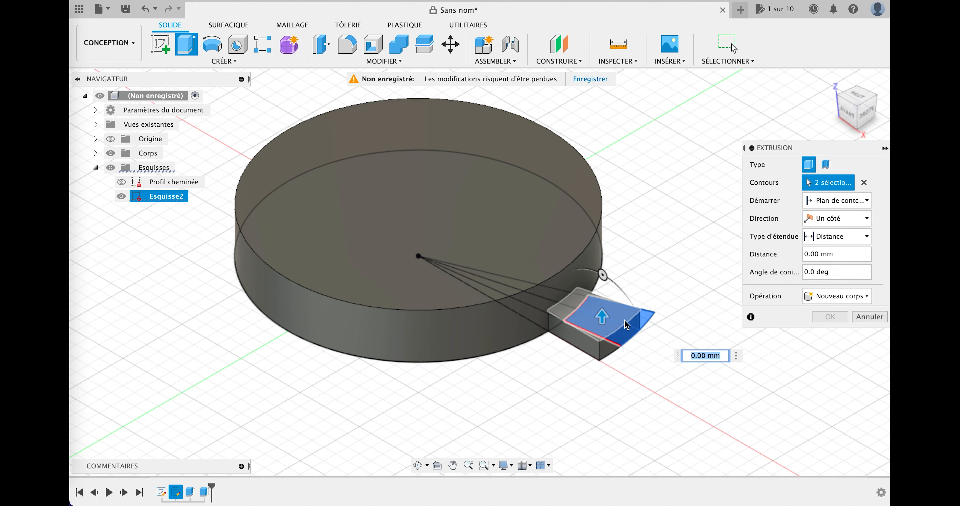
{"action": "left_click_drag", "start_coordinate": [604, 299], "coordinate": [603, 285]}
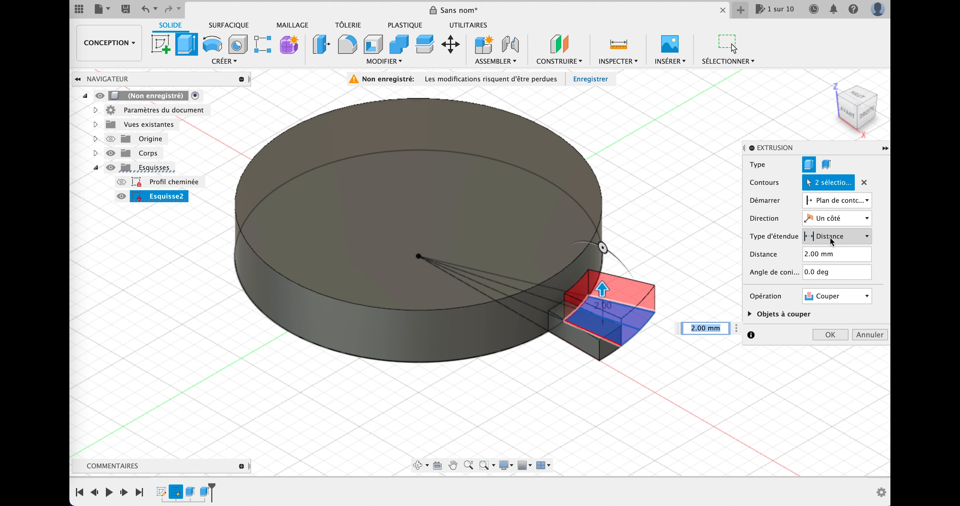
Start the extrusion from an offset of d5, set its distance to d4, and join it to the disc.
{"action": "left_click", "coordinate": [832, 200]}
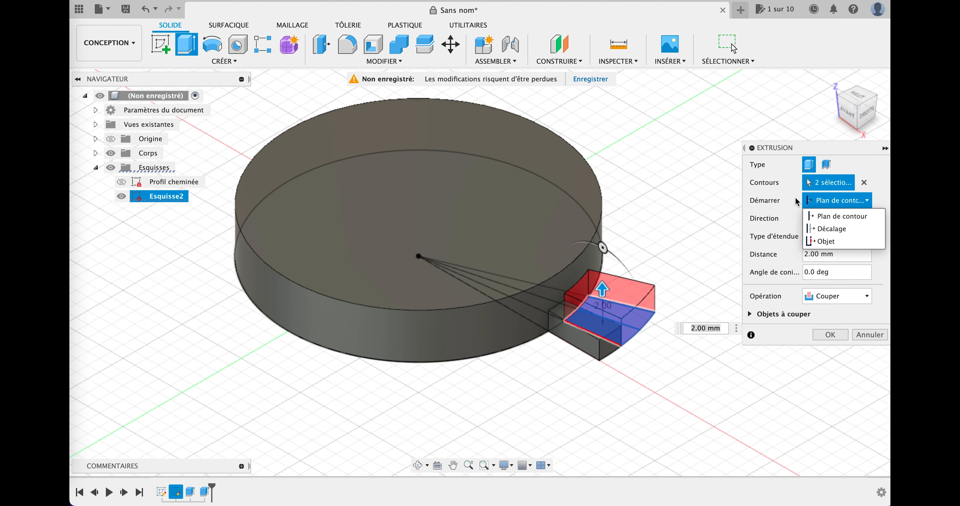
{"action": "left_click", "coordinate": [831, 228]}
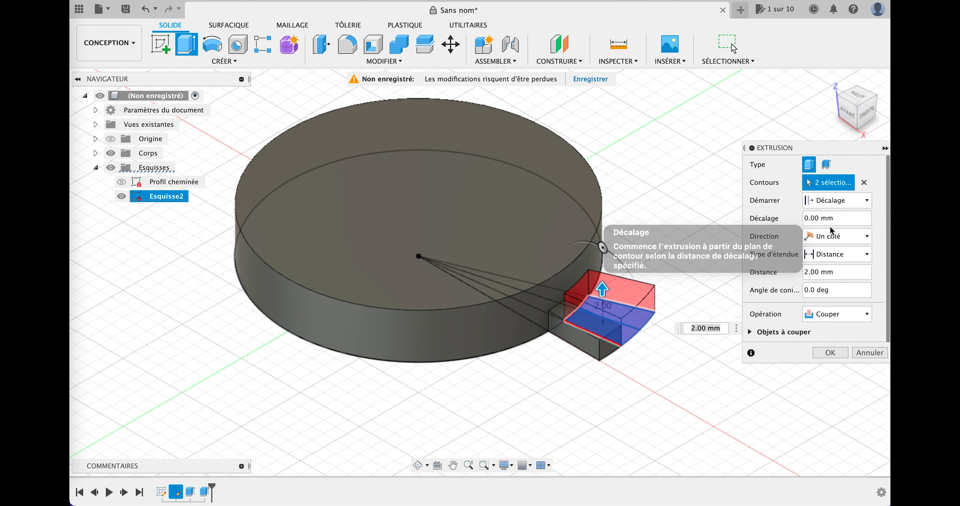
{"action": "left_click", "coordinate": [813, 218]}
{"action": "left_click_drag", "start_coordinate": [805, 218], "coordinate": [813, 217]}
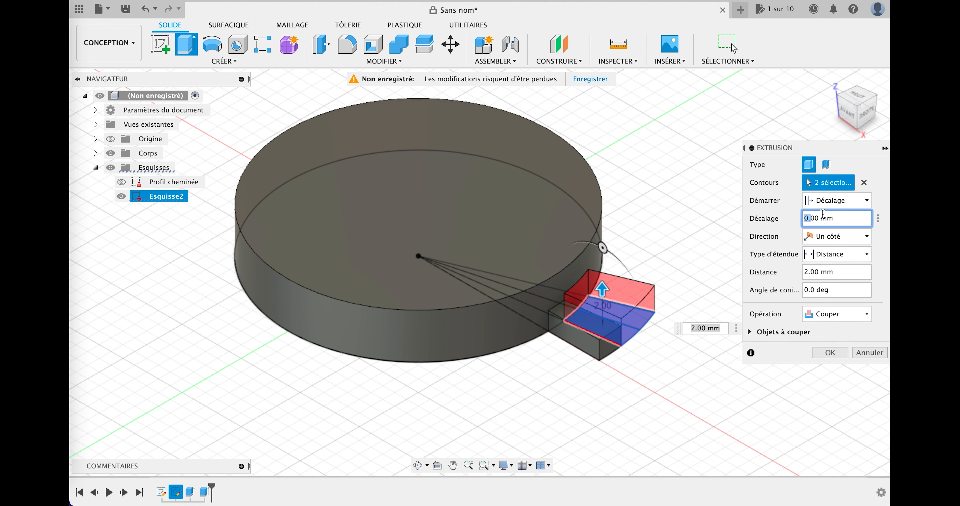
{"action": "left_click", "coordinate": [843, 218]}
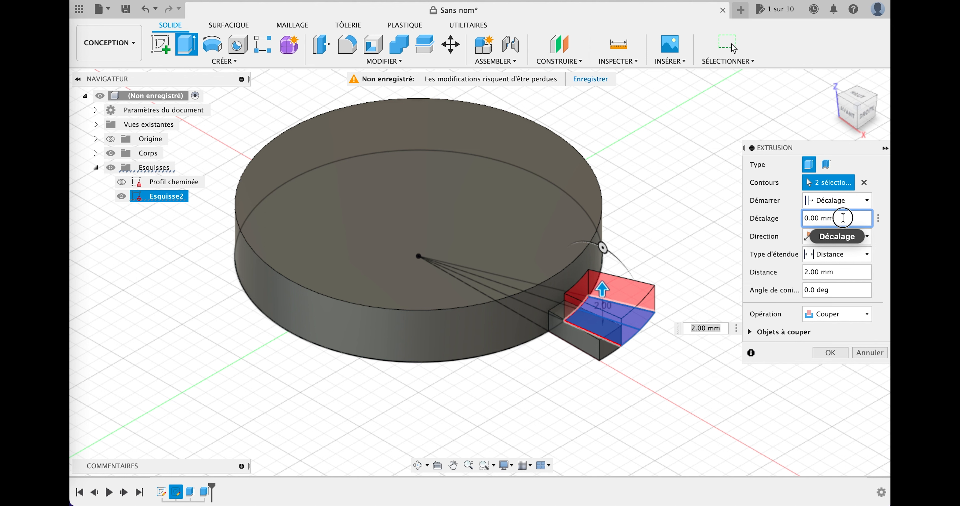
{"action": "left_click_drag", "start_coordinate": [844, 218], "coordinate": [798, 218]}
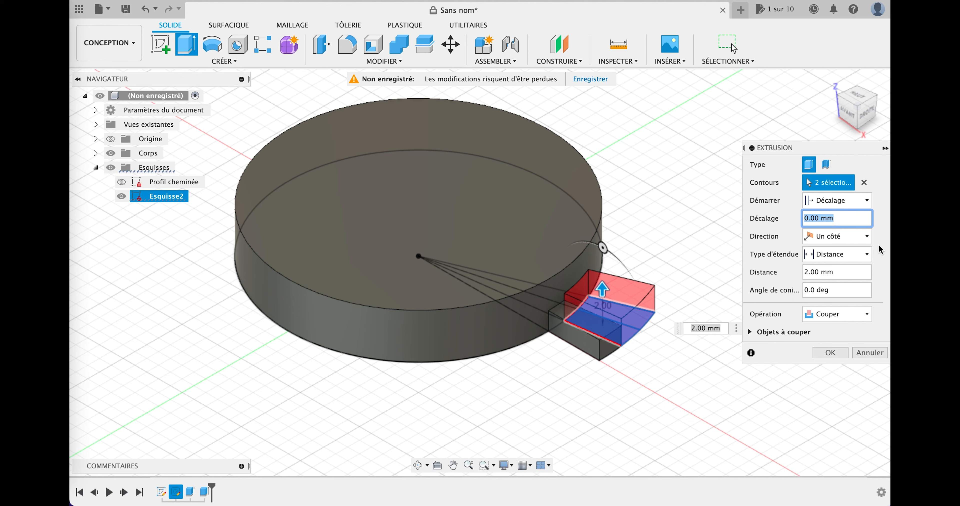
{"action": "type", "text": "d5"}
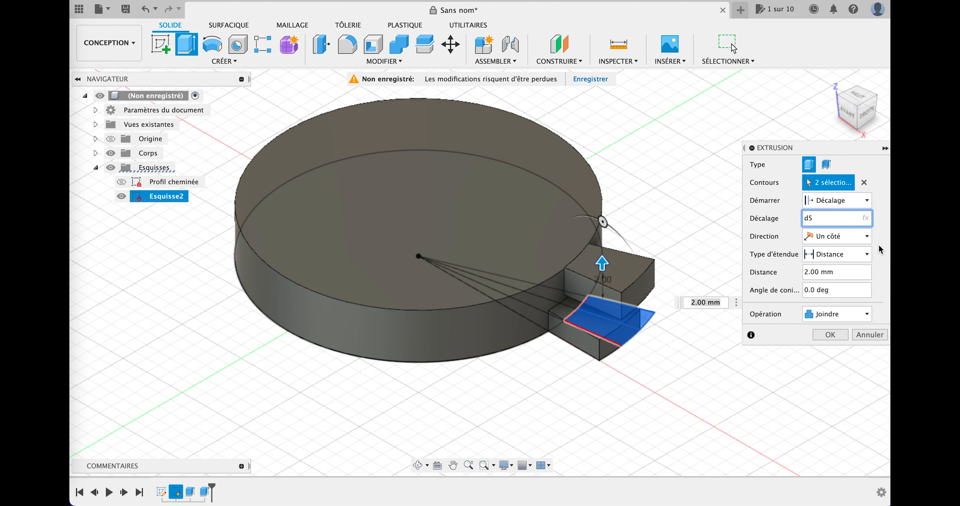
{"action": "left_click", "coordinate": [847, 271]}
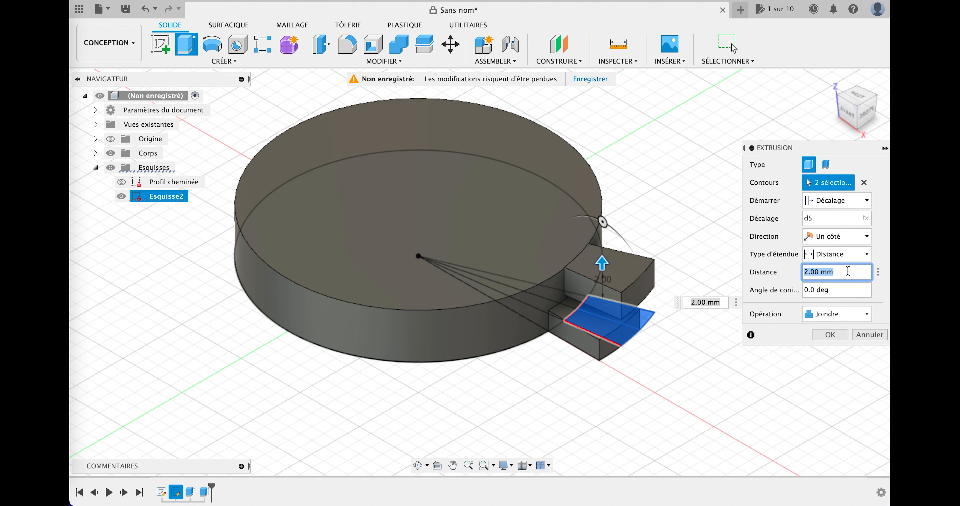
{"action": "type", "text": "d4"}
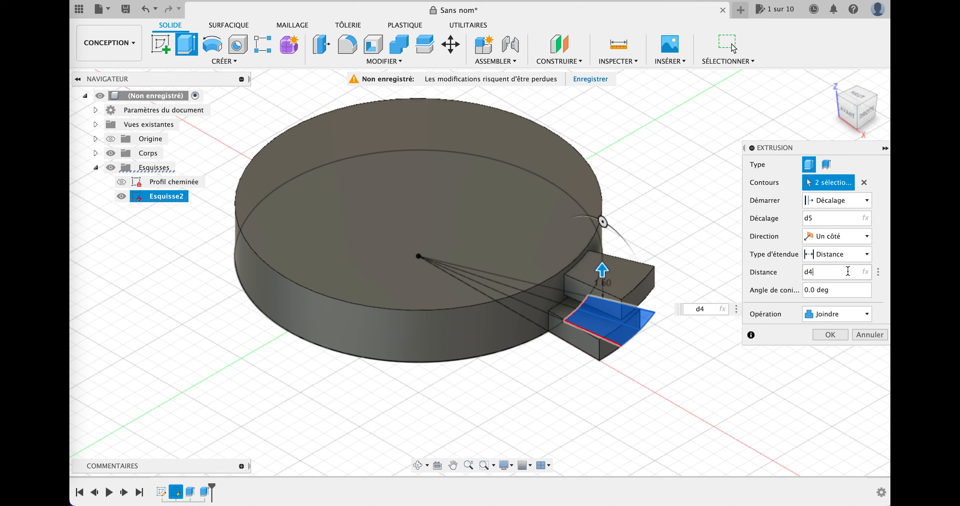
{"action": "left_click", "coordinate": [833, 335]}
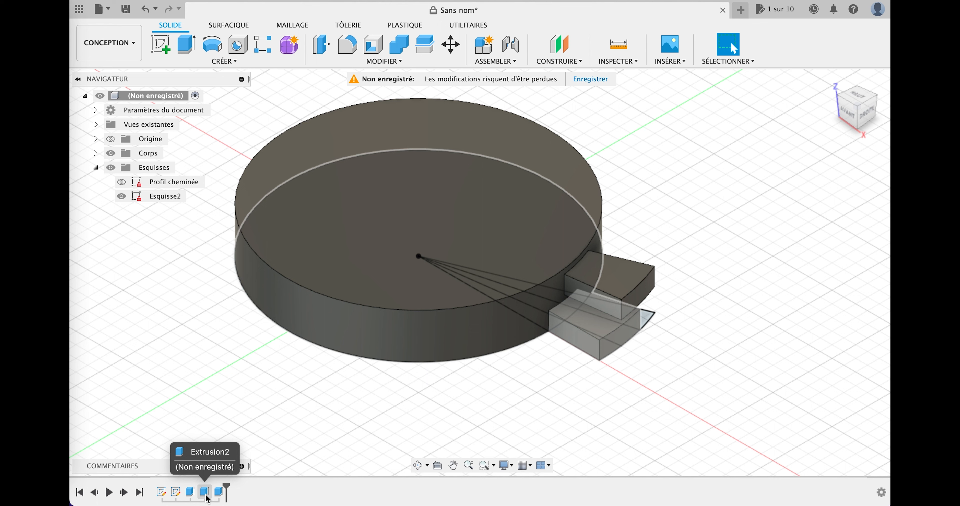
Review the extrusion settings of the lower brick and accept them without edits.
{"action": "right_click", "coordinate": [207, 498]}
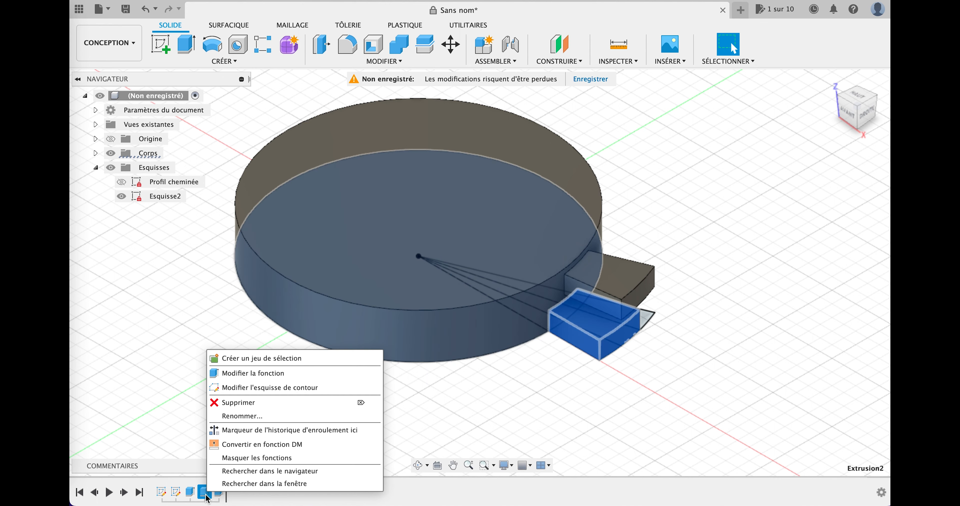
{"action": "left_click", "coordinate": [225, 374]}
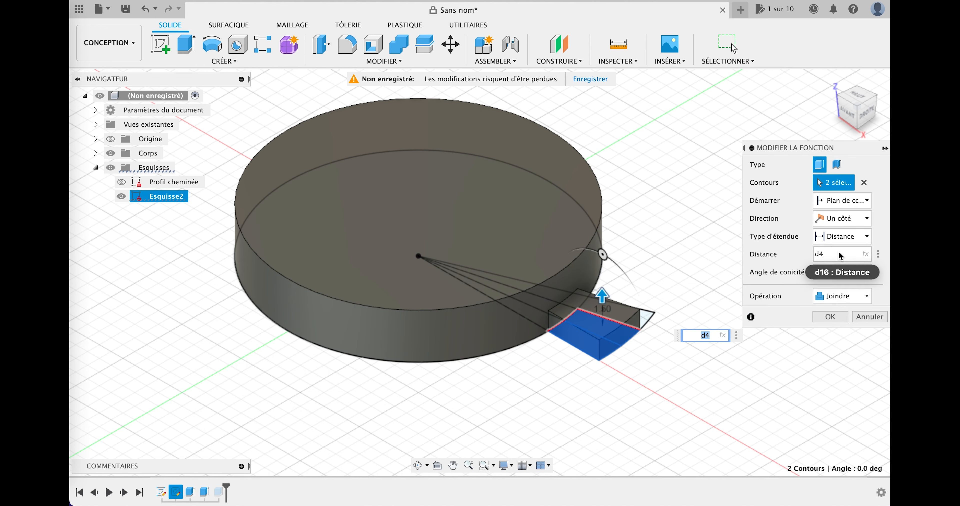
{"action": "left_click", "coordinate": [831, 317]}
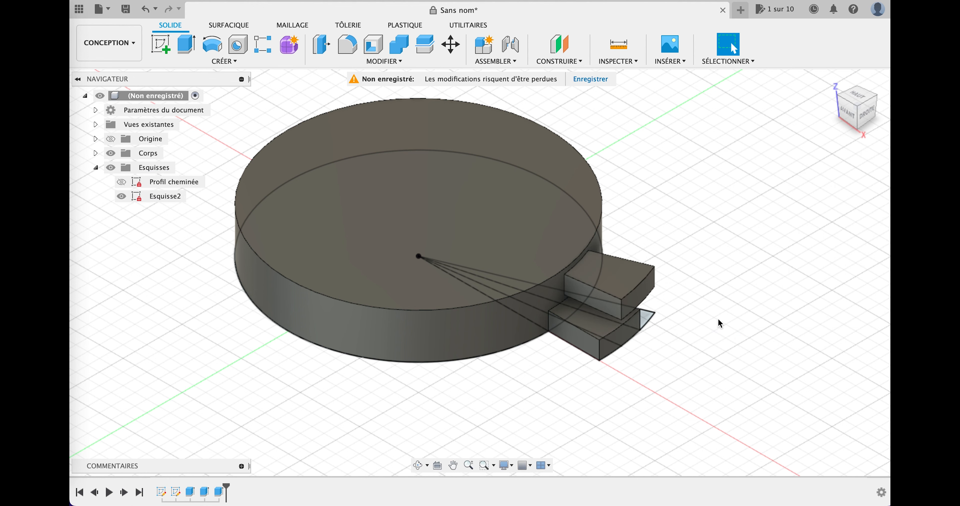
{"action": "mouse_move", "coordinate": [733, 330]}
{"action": "middle_mouse_down", "text": "shift"}
{"action": "mouse_move", "coordinate": [677, 296]}
{"action": "mouse_move", "coordinate": [669, 308]}
{"action": "mouse_move", "coordinate": [728, 319]}
{"action": "middle_mouse_up", "text": "shift"}
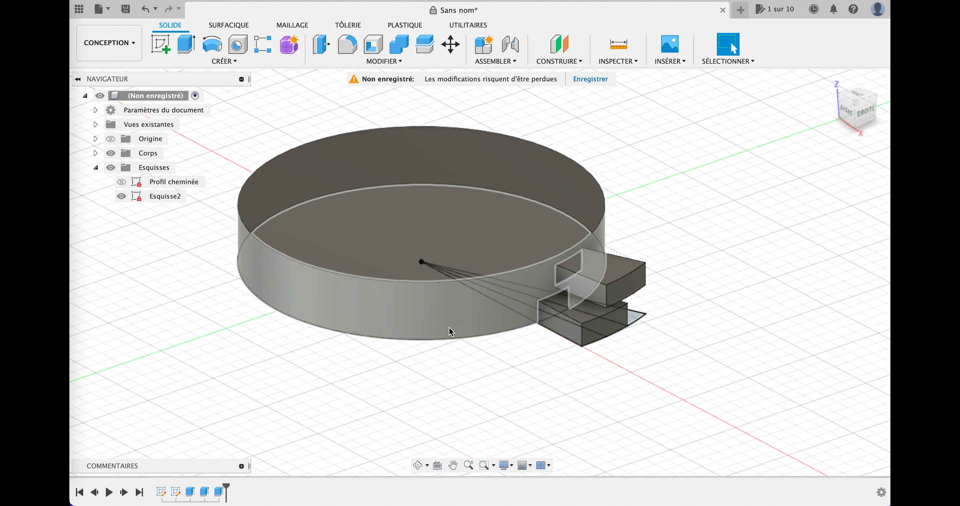
Hide the base sketch and start a circular pattern of features with the two brick extrusions as its objects.
{"action": "left_click", "coordinate": [121, 197]}
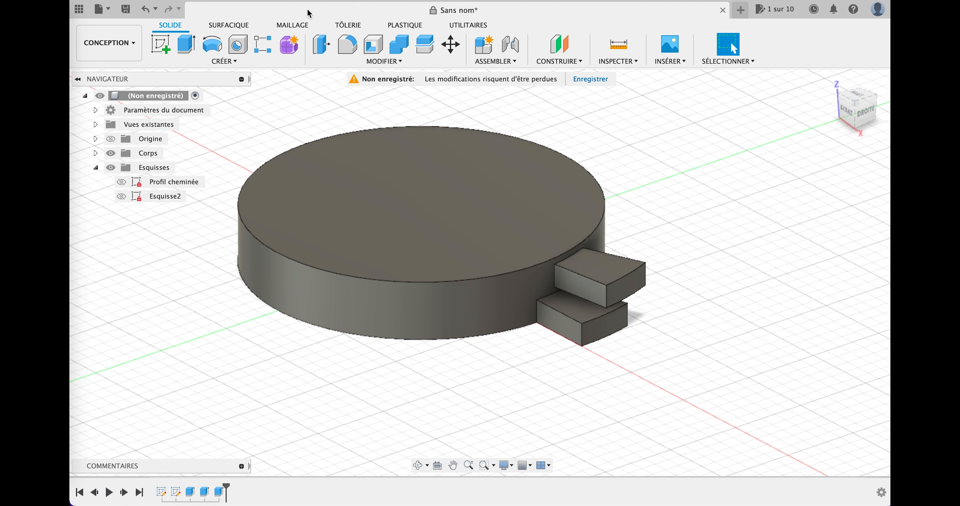
{"action": "left_click", "coordinate": [225, 62]}
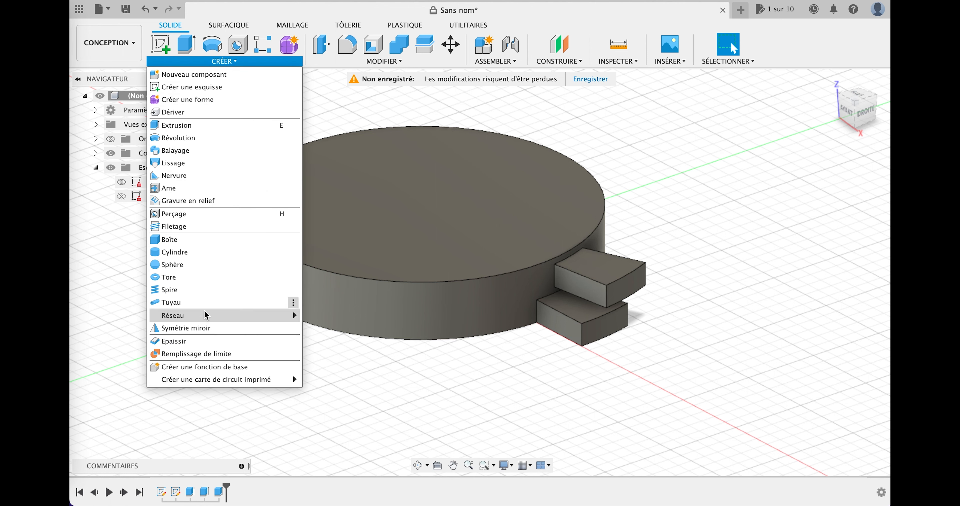
{"action": "mouse_move", "coordinate": [274, 315]}
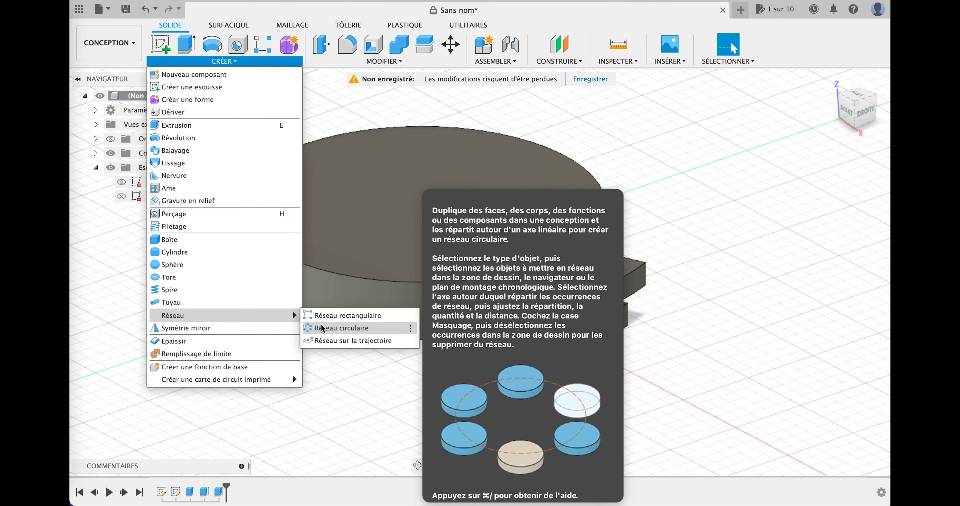
{"action": "left_click", "coordinate": [321, 328]}
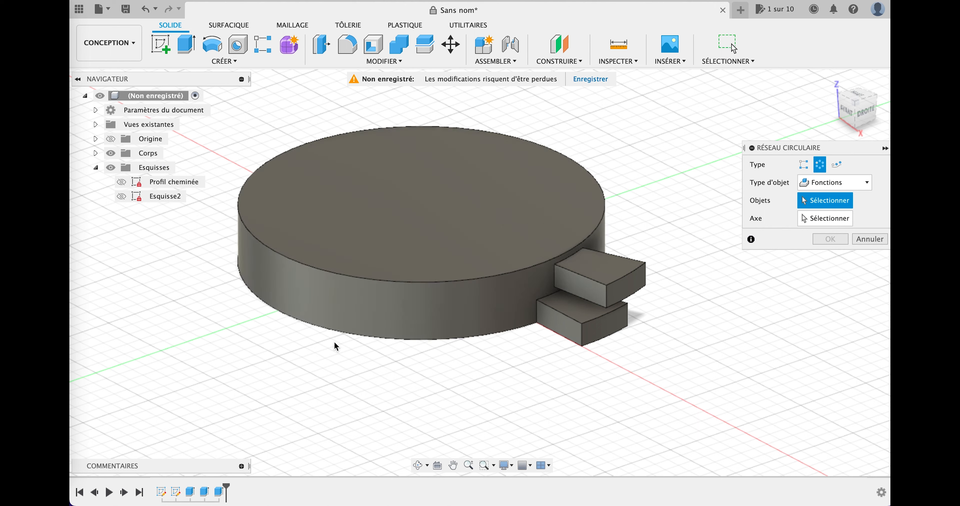
{"action": "left_click", "coordinate": [826, 187]}
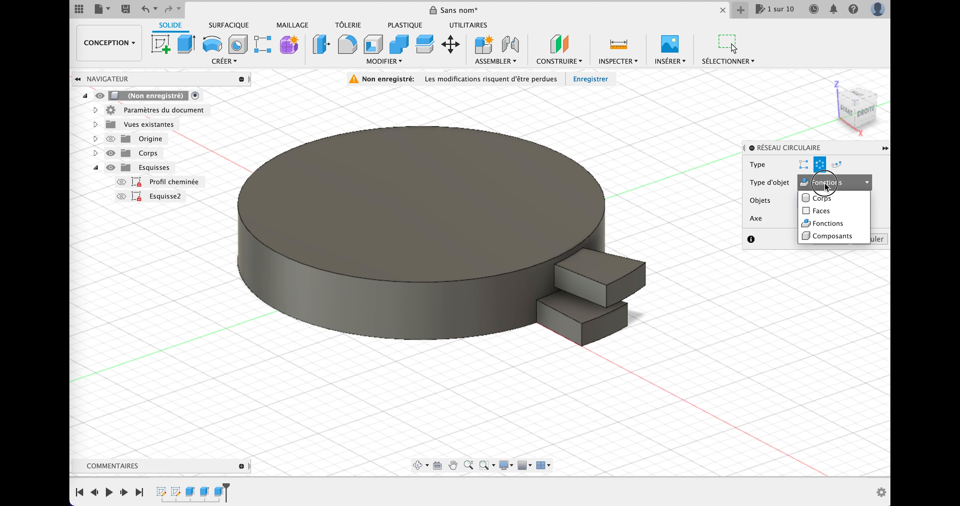
{"action": "left_click", "coordinate": [823, 223]}
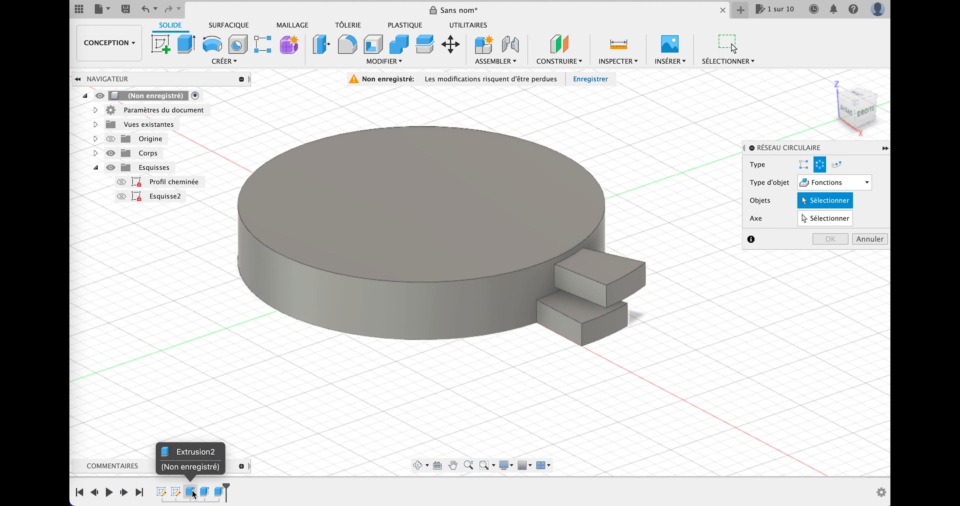
{"action": "left_click", "coordinate": [208, 494]}
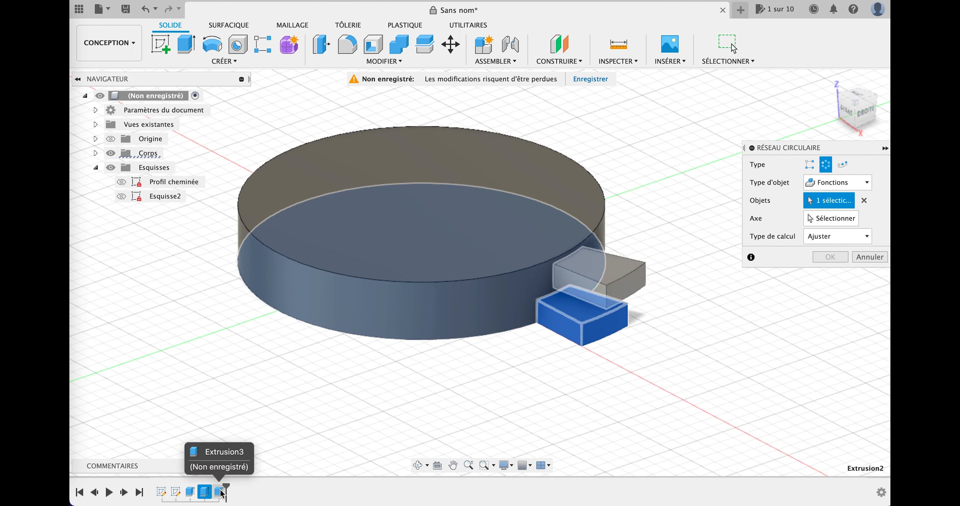
{"action": "left_click", "coordinate": [220, 493]}
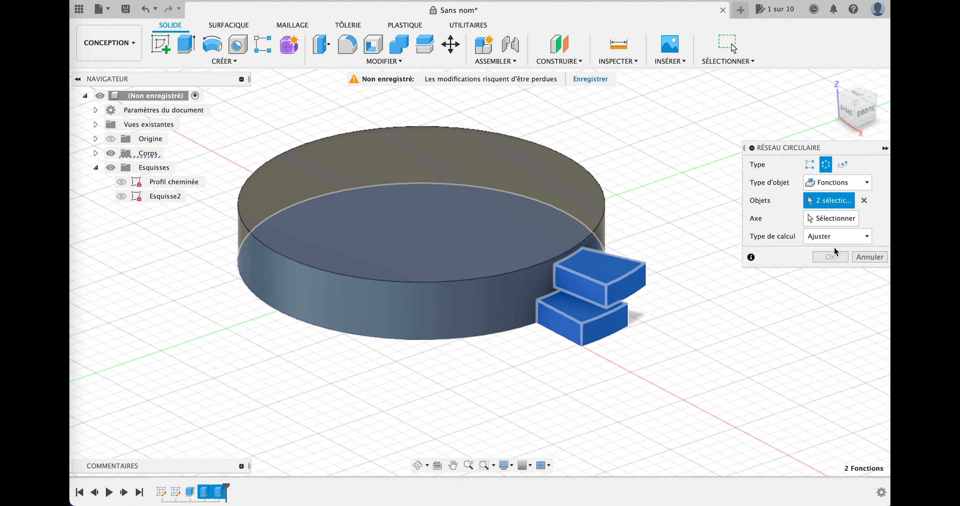
Pattern the two bricks around the vertical Z axis over the full circle with a quantity of 22.
{"action": "left_click", "coordinate": [847, 219]}
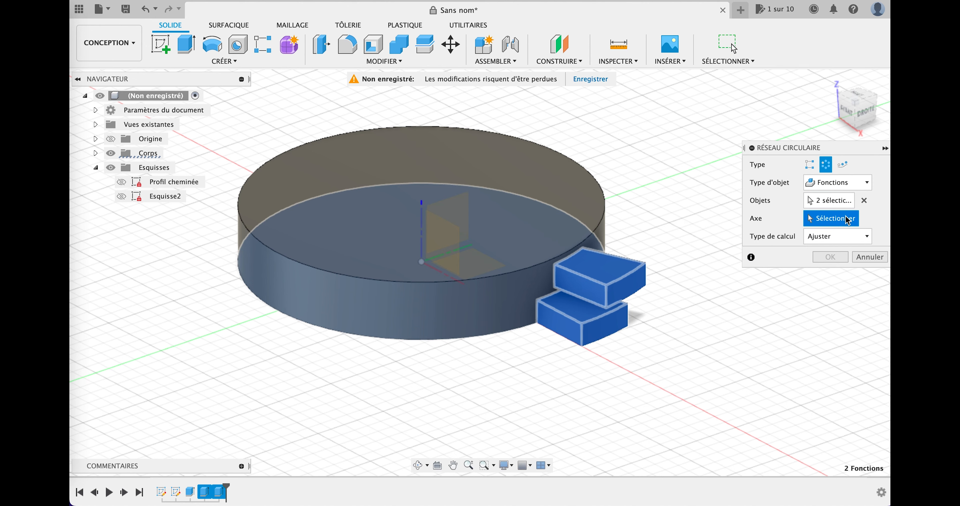
{"action": "left_click", "coordinate": [422, 203]}
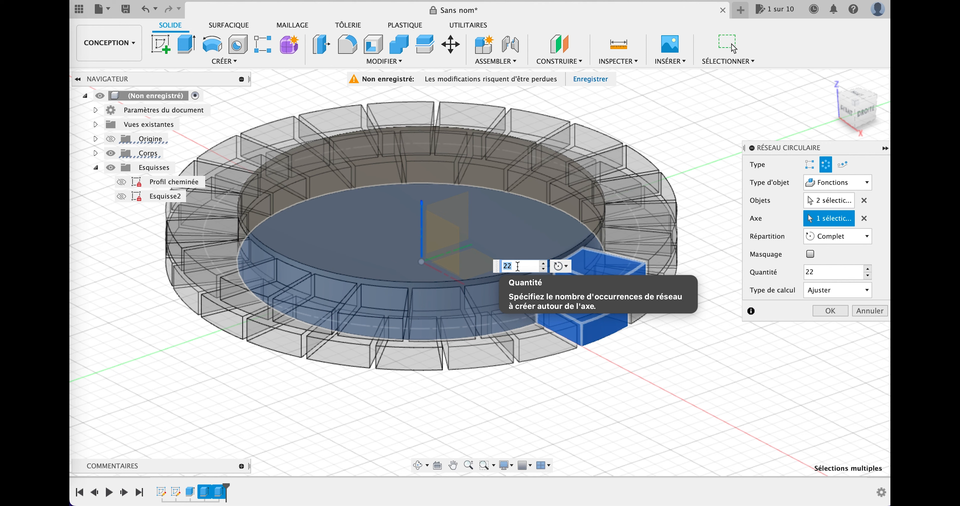
{"action": "left_click", "coordinate": [829, 311]}
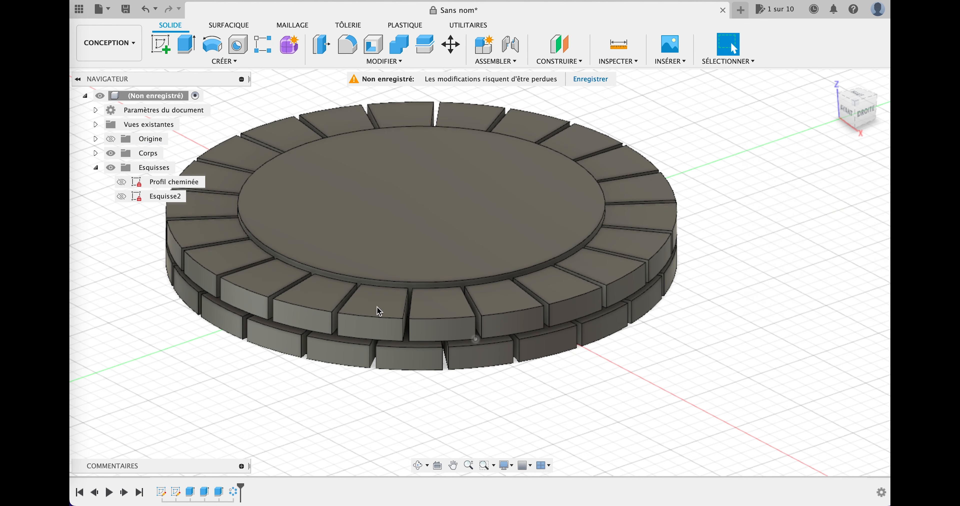
{"action": "mouse_move", "coordinate": [719, 378]}
{"action": "middle_mouse_down", "text": "shift"}
{"action": "mouse_move", "coordinate": [692, 377]}
{"action": "mouse_move", "coordinate": [664, 353]}
{"action": "mouse_move", "coordinate": [657, 368]}
{"action": "mouse_move", "coordinate": [712, 374]}
{"action": "middle_mouse_up", "text": "shift"}
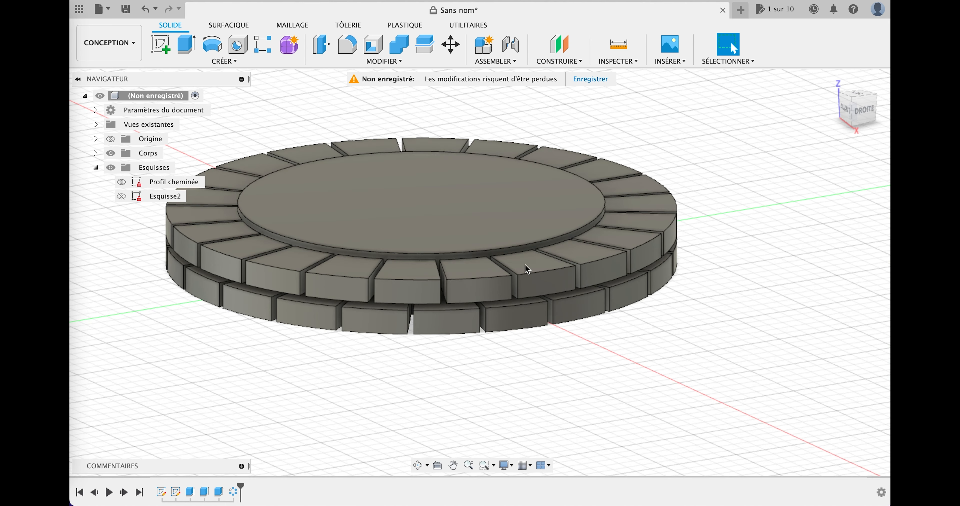
Rename the base sketch as Briques and return the model to the home view.
{"action": "right_click", "coordinate": [158, 198]}
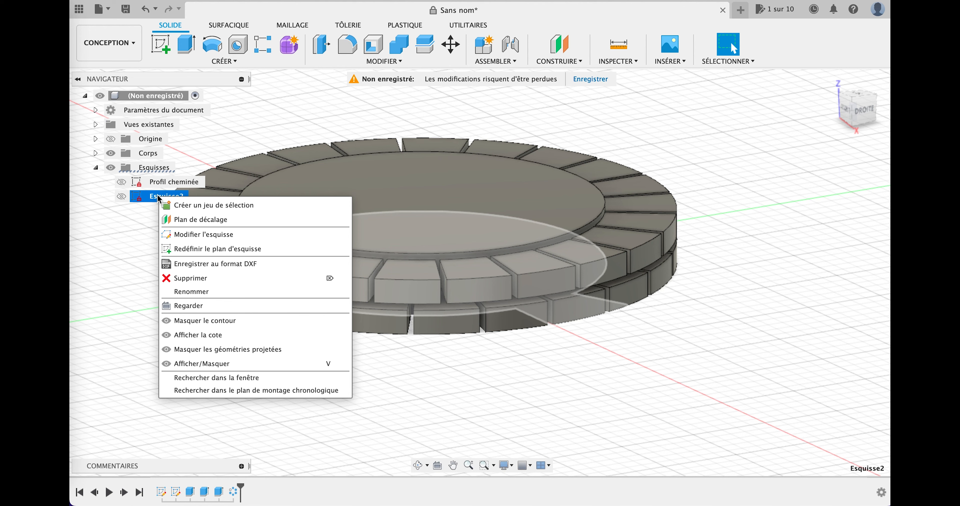
{"action": "left_click", "coordinate": [188, 292]}
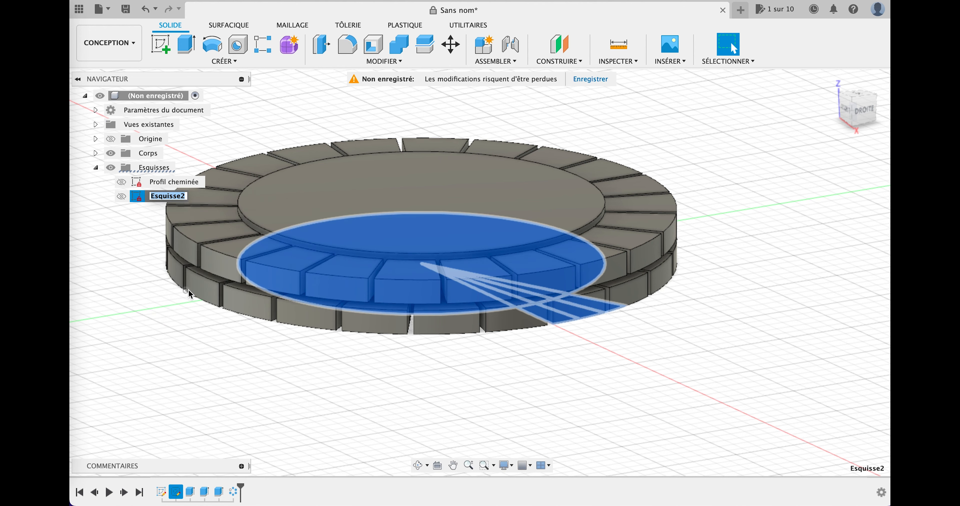
{"action": "type", "text": "Briques"}
{"action": "key", "text": "Return"}
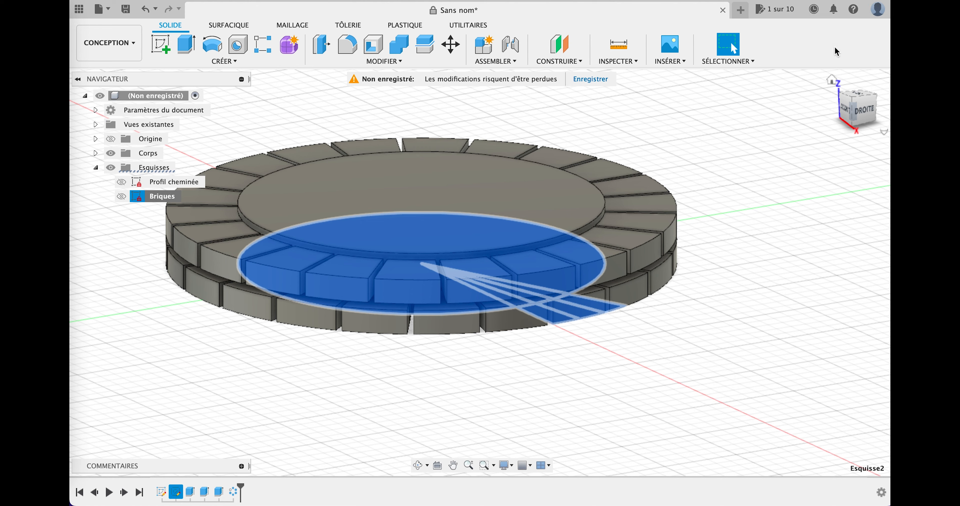
{"action": "left_click", "coordinate": [831, 81]}
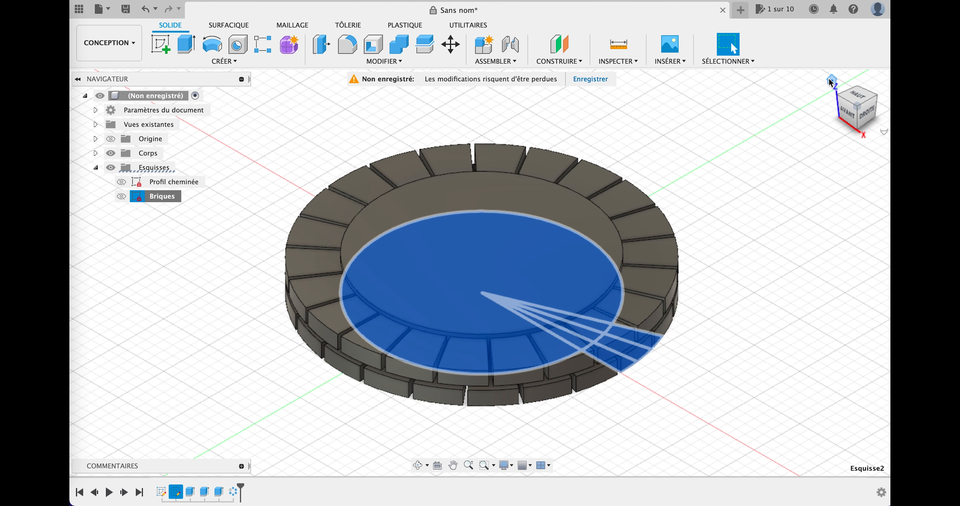
{"action": "left_click", "coordinate": [763, 229]}
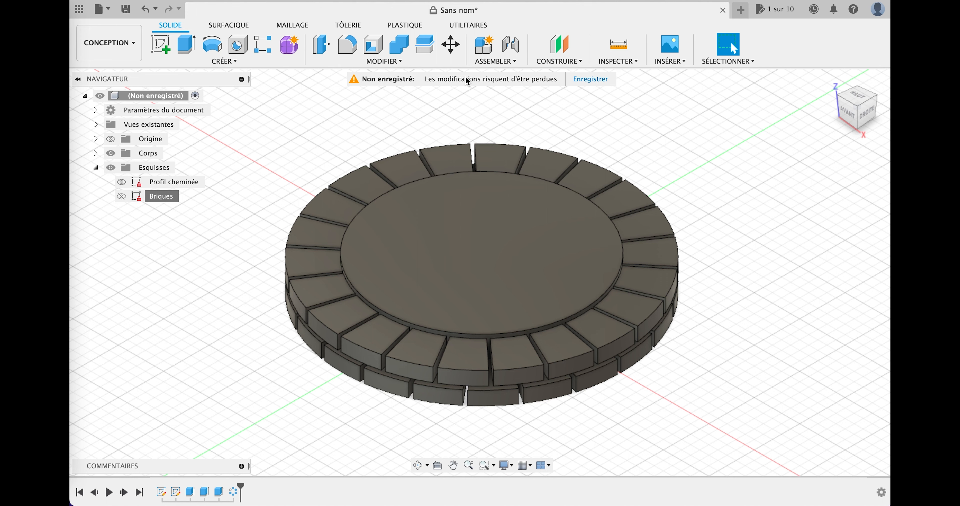
Save the design as Cheminée in Admin Project.
{"action": "left_click", "coordinate": [599, 78]}
{"action": "type", "text": "Chemin"}
{"action": "type", "text": "ée"}
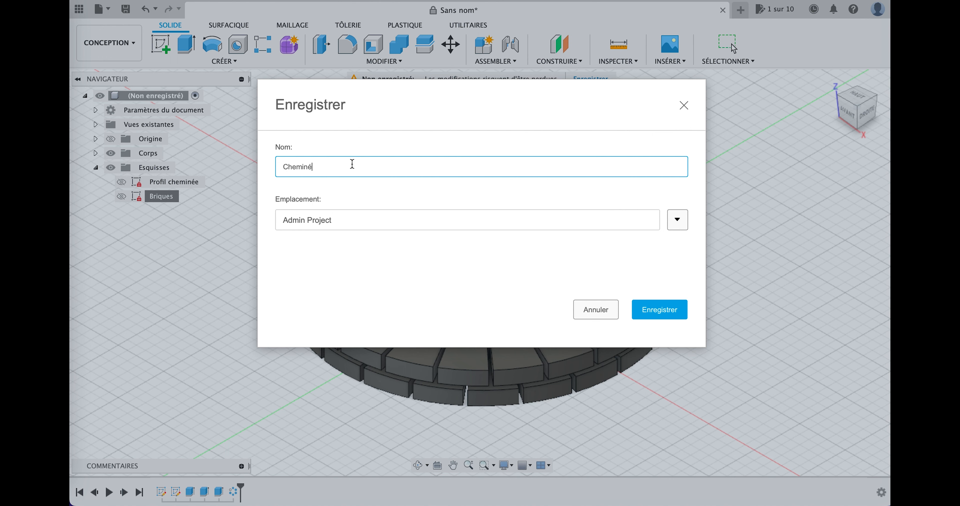
{"action": "left_click", "coordinate": [668, 312]}
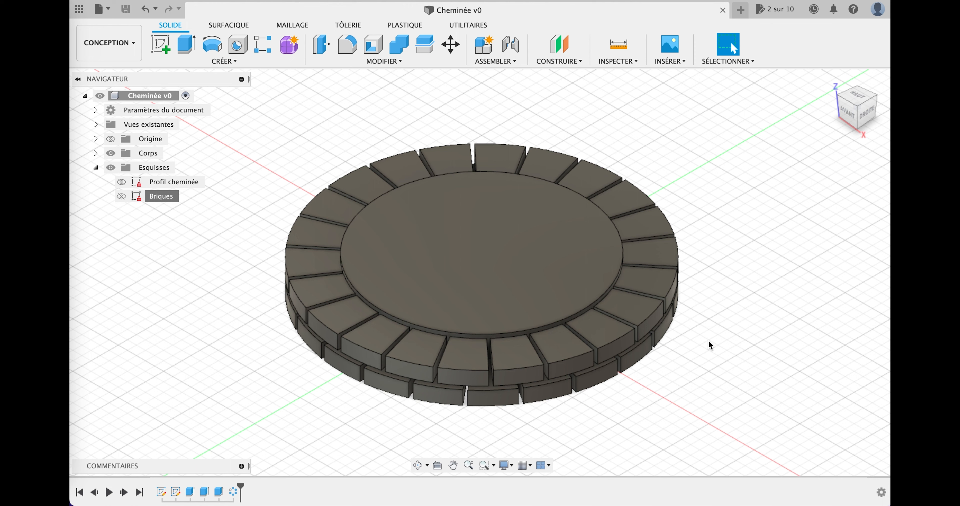
Start a rectangular pattern of the brick-ringed disc body along the vertical Z axis.
{"action": "left_click", "coordinate": [95, 153]}
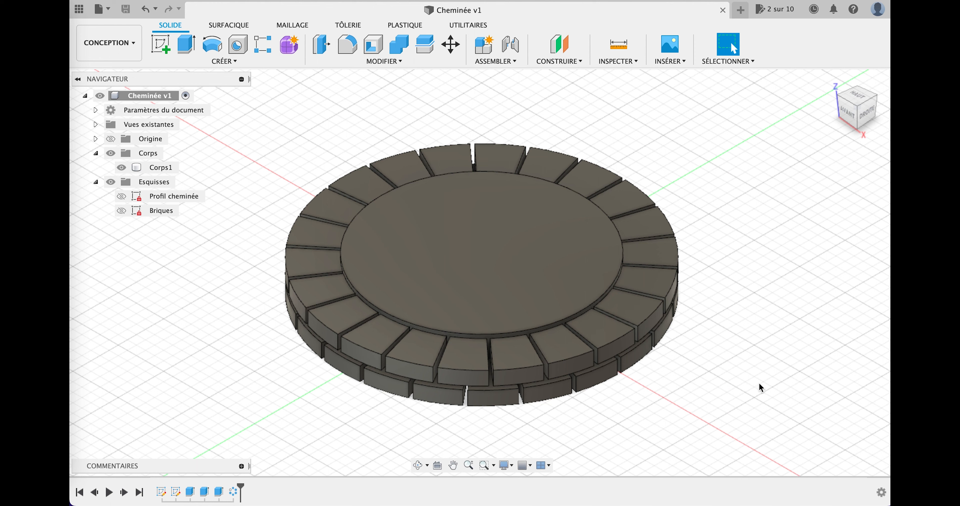
{"action": "left_click", "coordinate": [224, 61]}
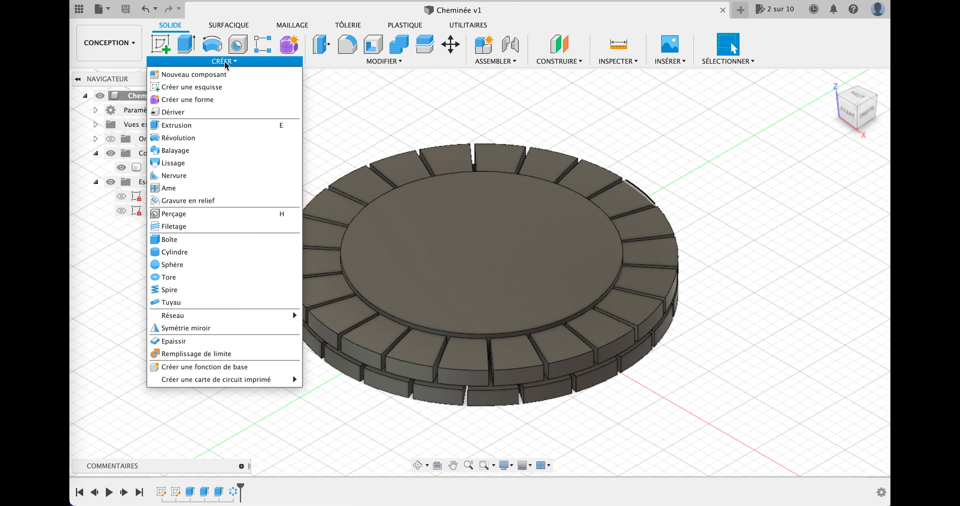
{"action": "mouse_move", "coordinate": [248, 316]}
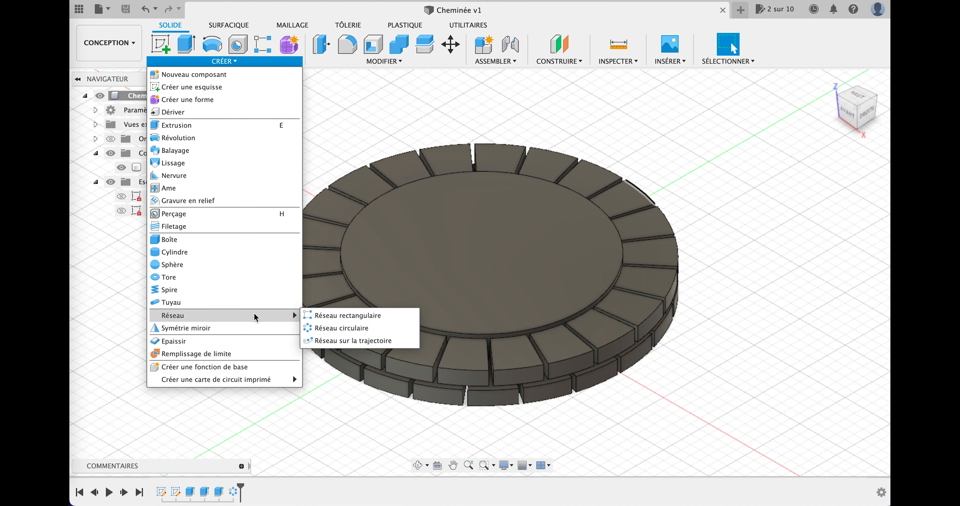
{"action": "left_click", "coordinate": [315, 317]}
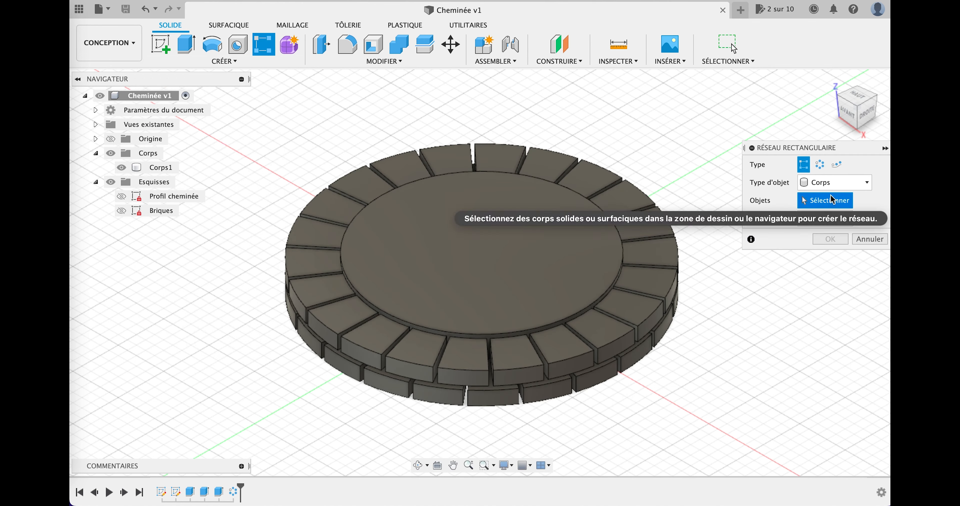
{"action": "left_click", "coordinate": [476, 235]}
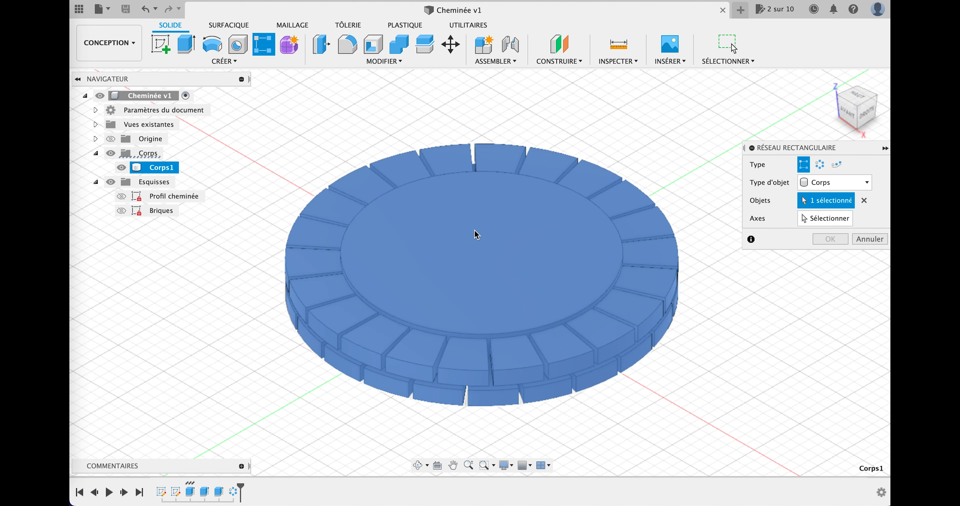
{"action": "left_click", "coordinate": [817, 218]}
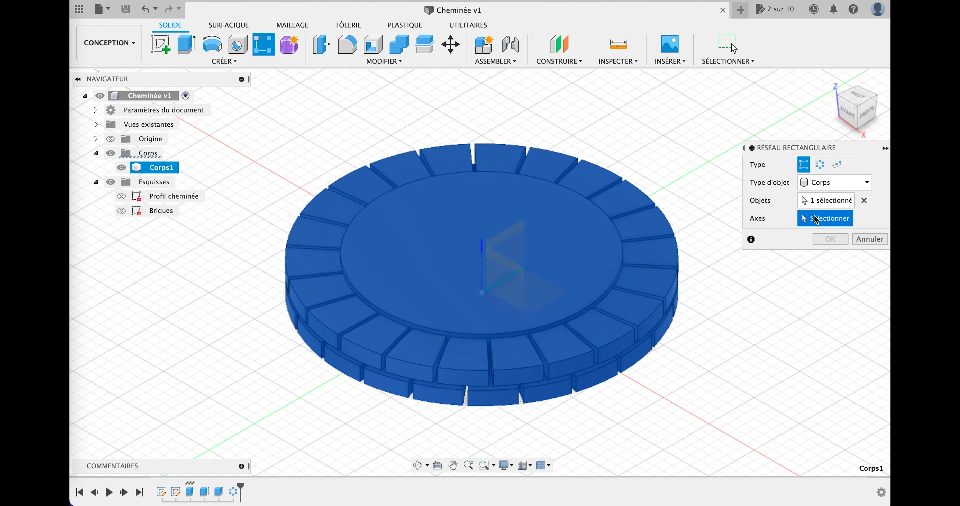
{"action": "left_click", "coordinate": [483, 246]}
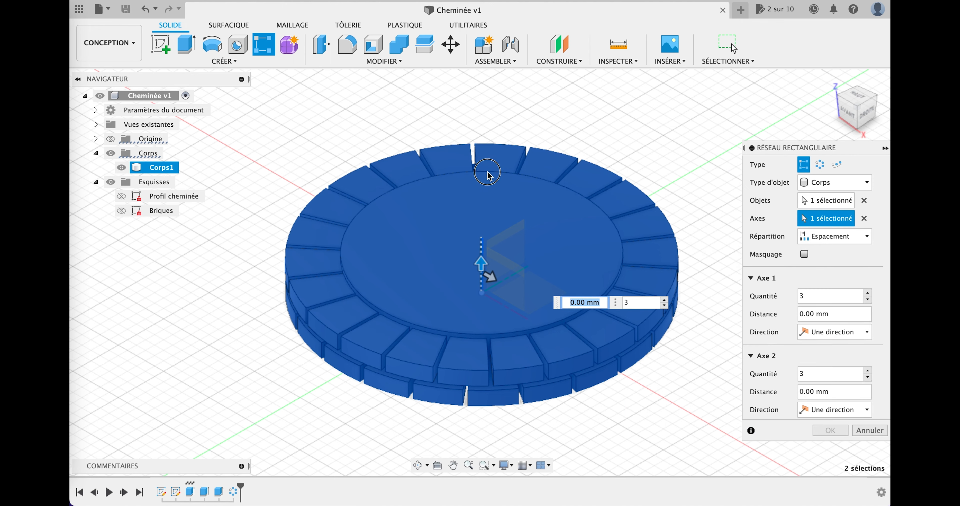
Try a 10 mm distance between the vertical copies with the Espacement distribution.
{"action": "type", "text": "10"}
{"action": "key", "text": "Tab"}
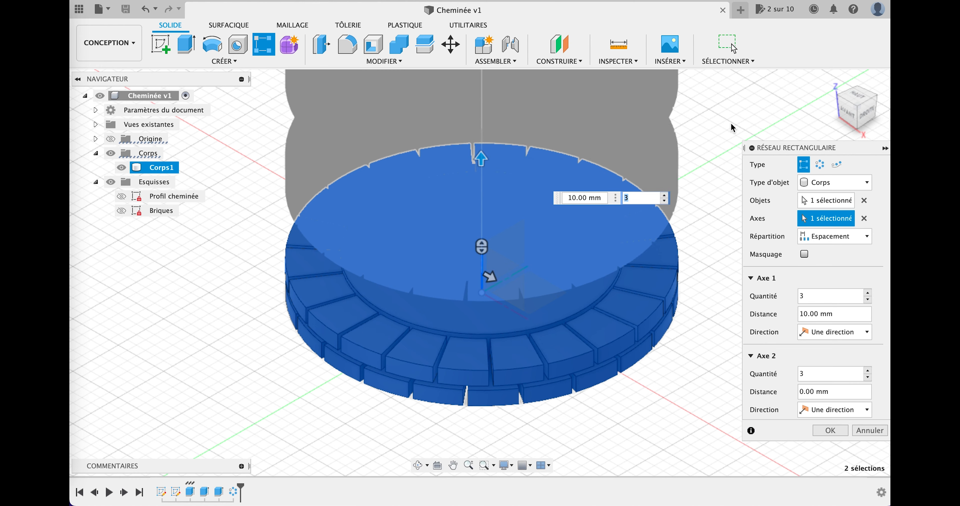
{"action": "scroll", "coordinate": [730, 122], "scroll_direction": "down", "scroll_amount": 5}
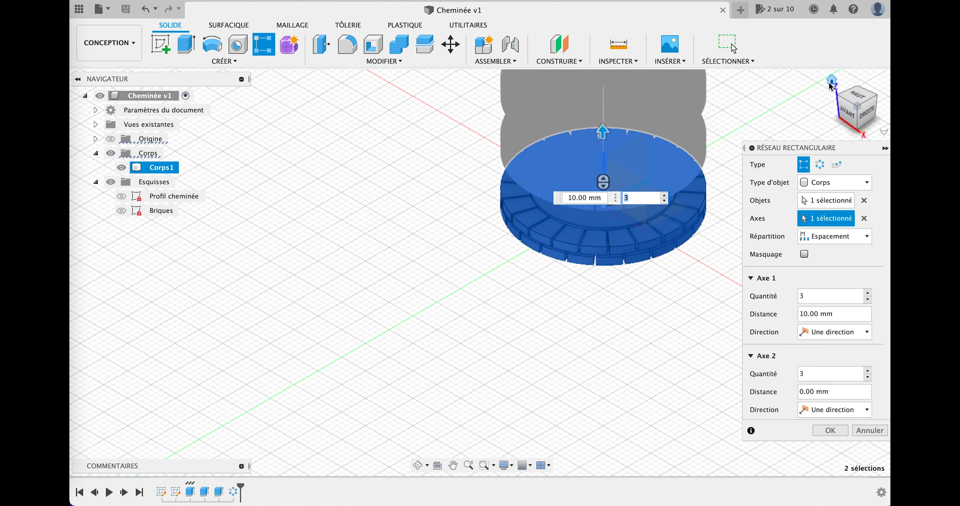
{"action": "left_click", "coordinate": [829, 80]}
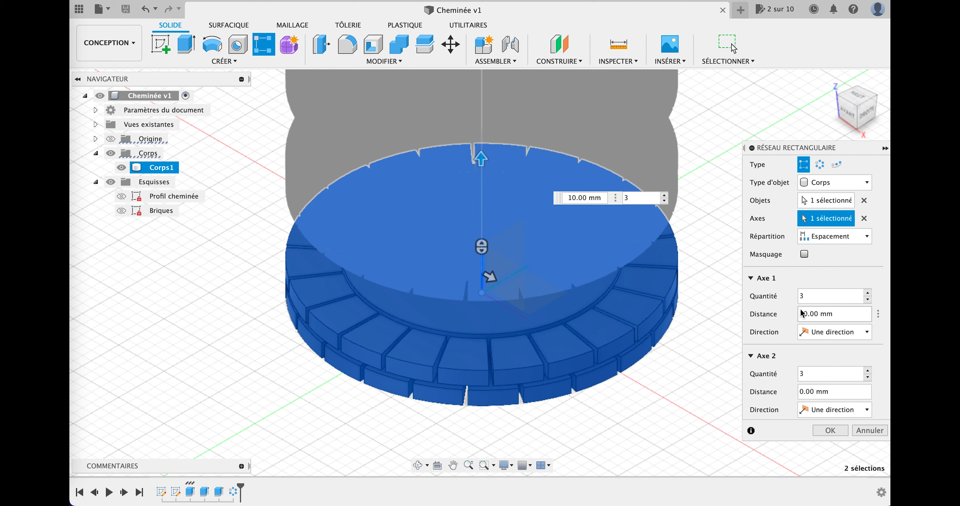
{"action": "left_click", "coordinate": [825, 238]}
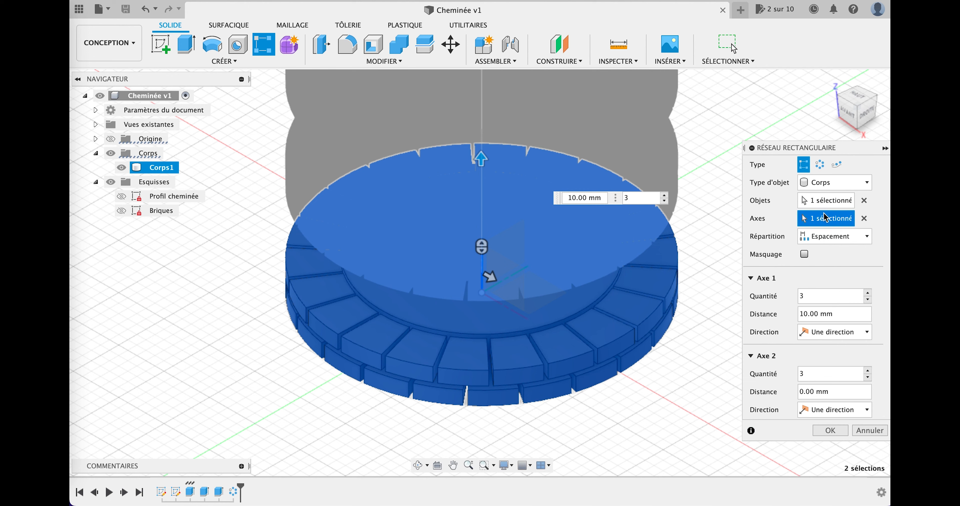
{"action": "left_click", "coordinate": [839, 234]}
{"action": "left_click", "coordinate": [841, 235]}
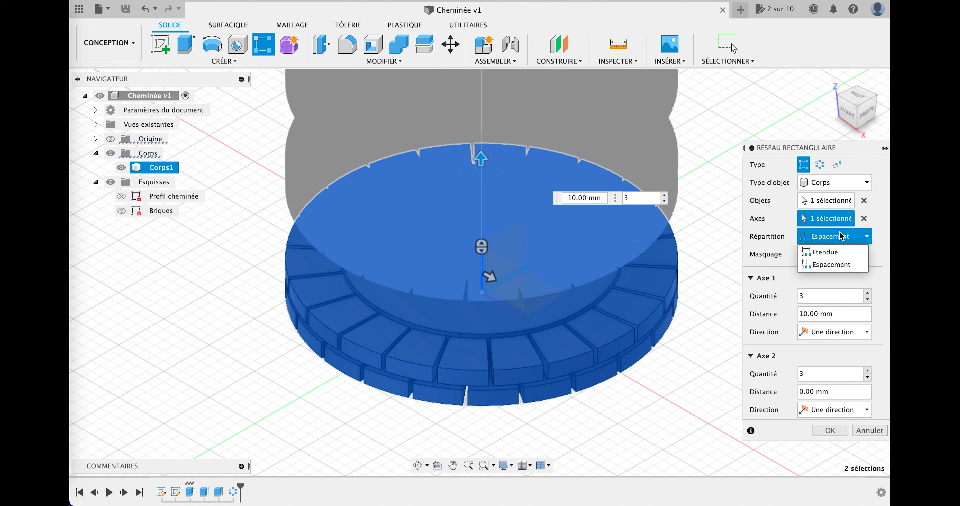
{"action": "left_click", "coordinate": [834, 266]}
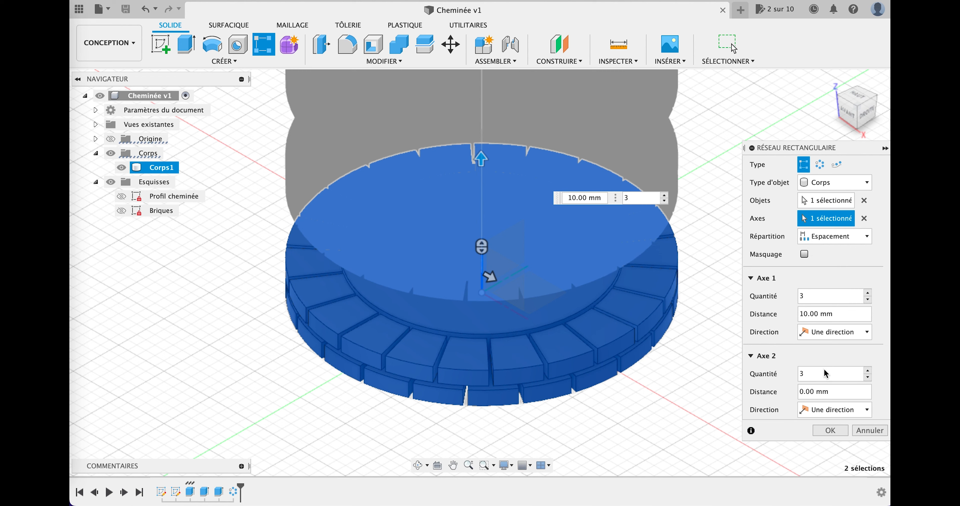
Set the distance between the vertical copies to the expression 2*d5.
{"action": "left_click", "coordinate": [803, 314]}
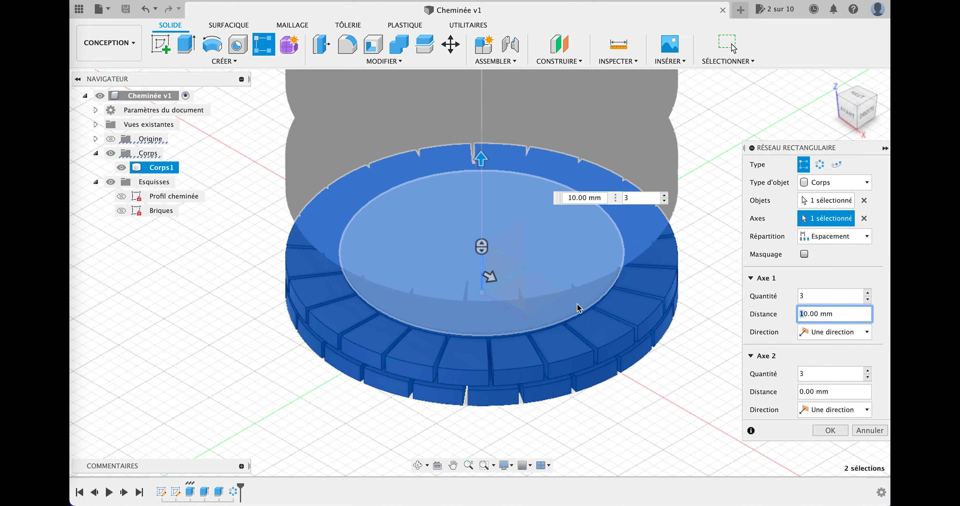
{"action": "double_click", "coordinate": [808, 312]}
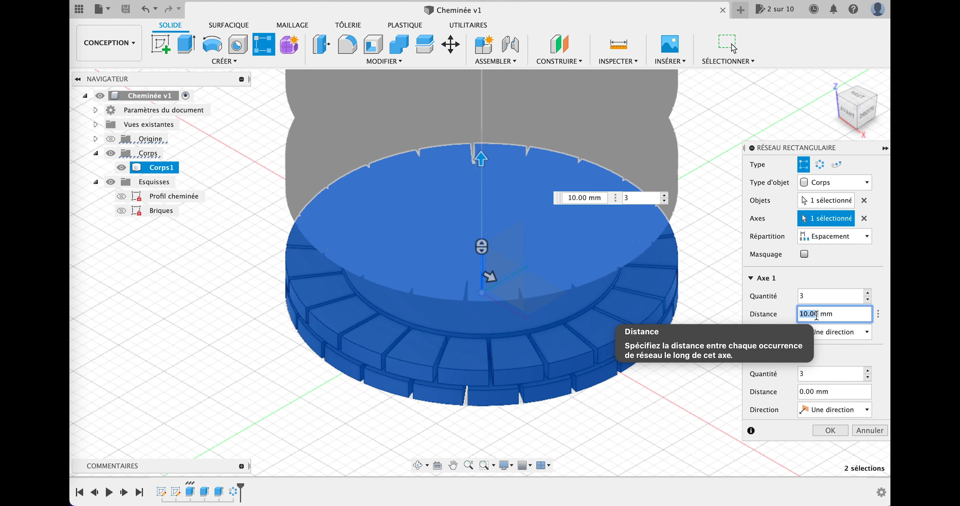
{"action": "type", "text": "2"}
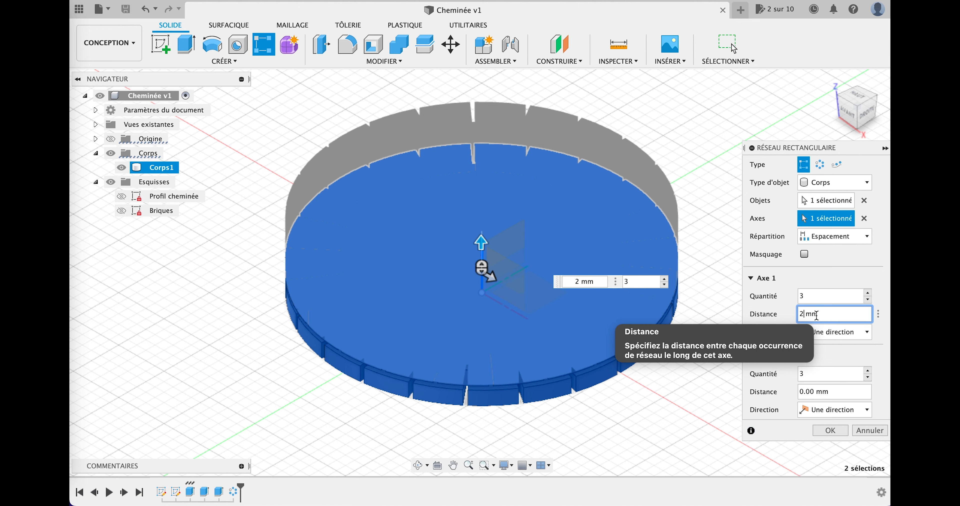
{"action": "type", "text": "*d5"}
{"action": "double_click", "coordinate": [816, 316]}
{"action": "key", "text": "BackSpace"}
{"action": "key", "text": "BackSpace"}
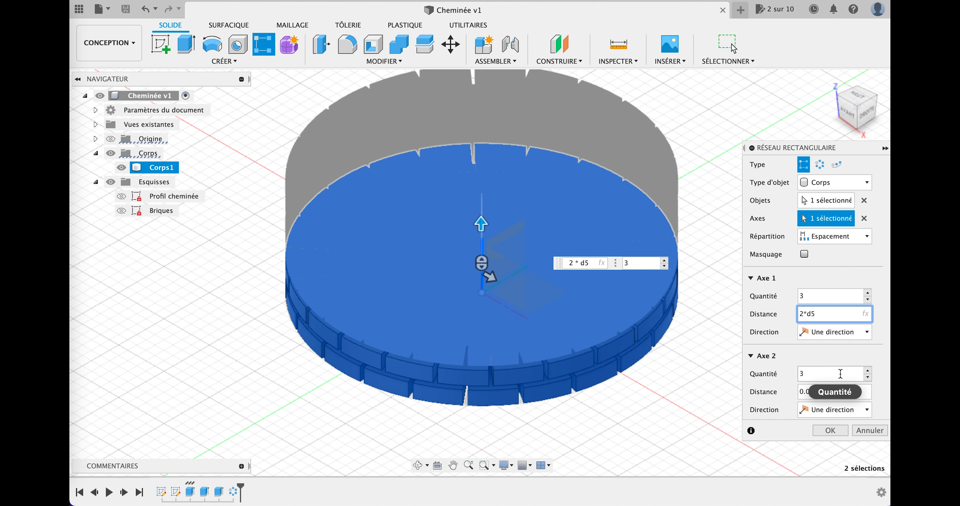
Set the quantity to 60 along axis 1 and 1 along axis 2, and complete the rectangular pattern.
{"action": "left_click", "coordinate": [824, 296]}
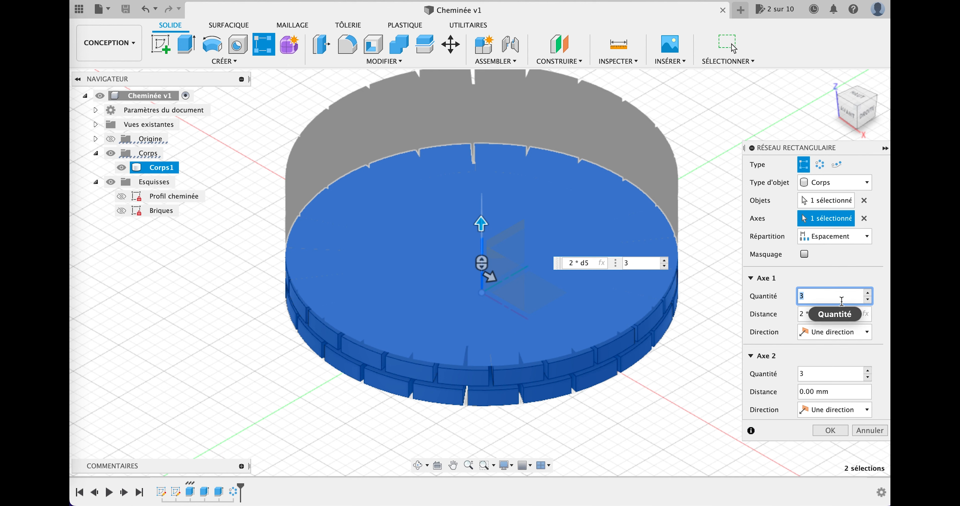
{"action": "type", "text": "60"}
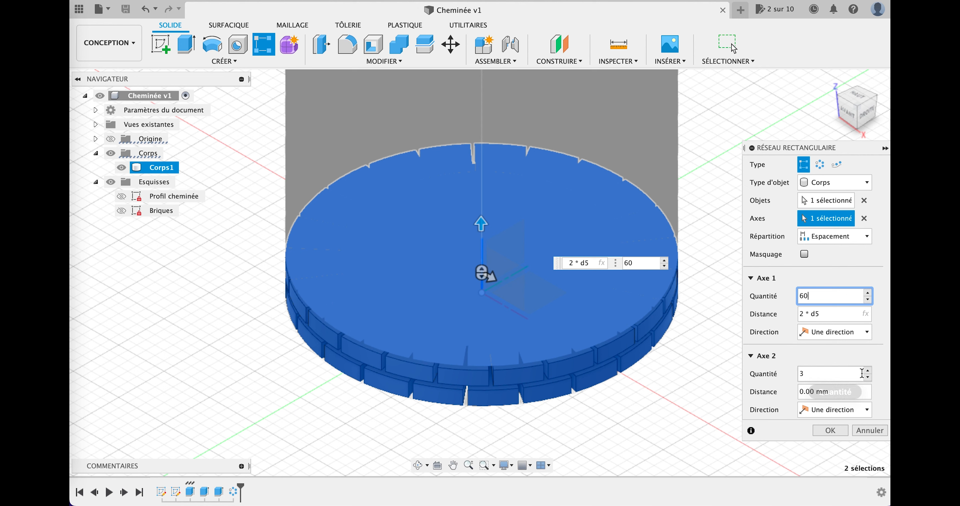
{"action": "left_click", "coordinate": [816, 373]}
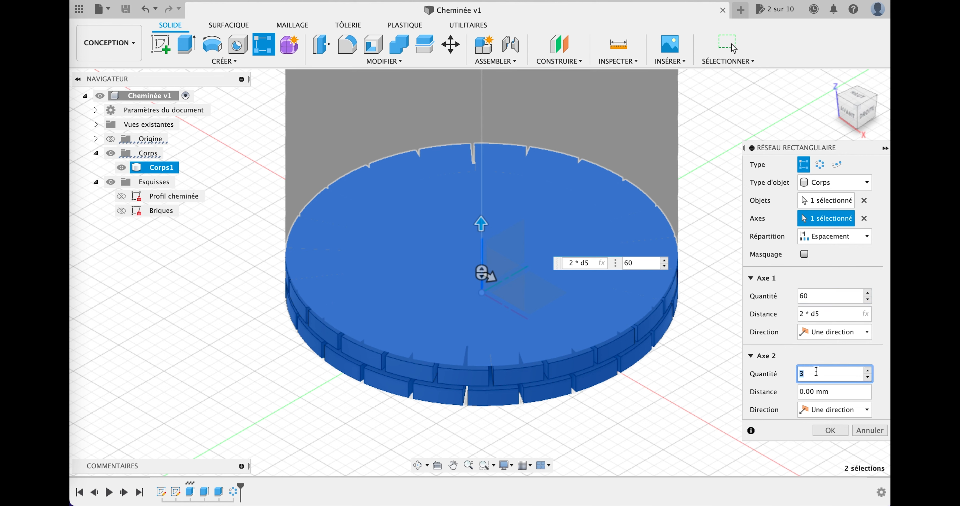
{"action": "type", "text": "1"}
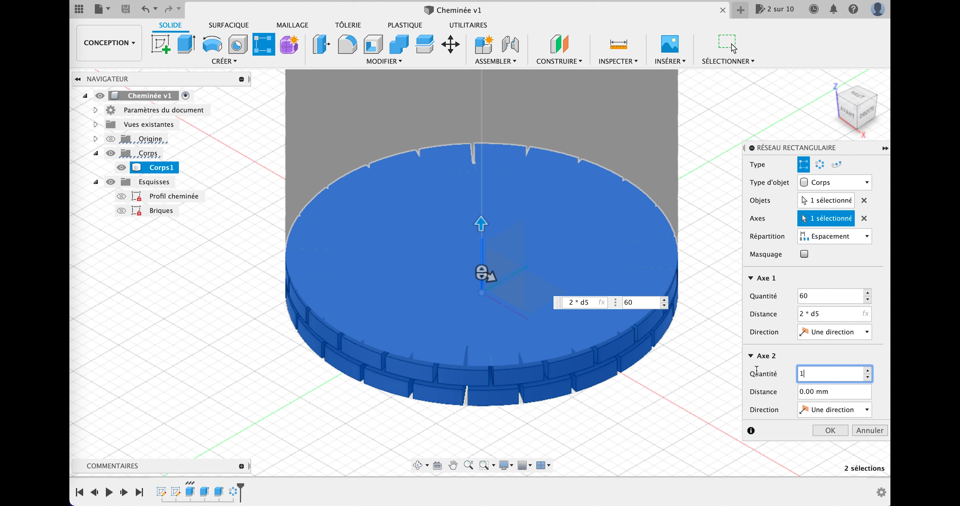
{"action": "key", "text": "Return"}
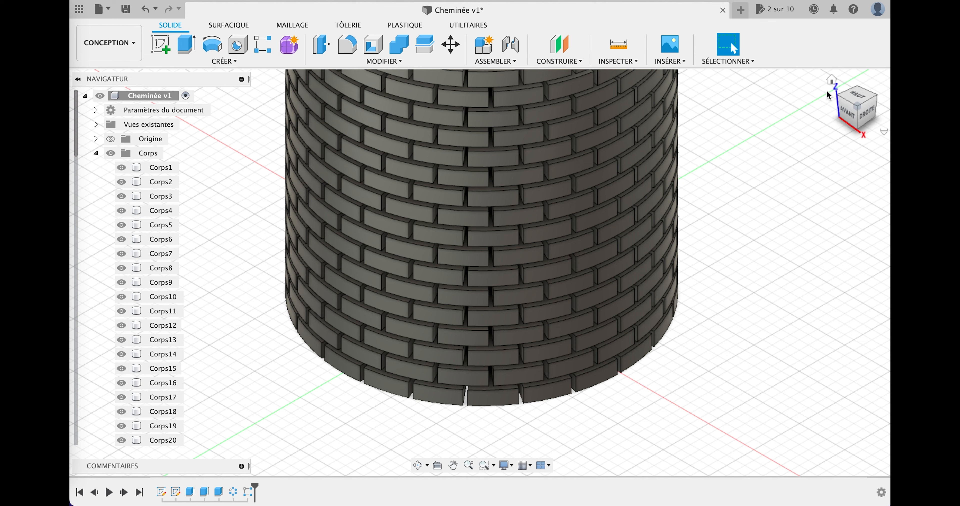
Combine all the stacked bodies, Corps1 through Corps60, into a single body.
{"action": "left_click", "coordinate": [831, 82]}
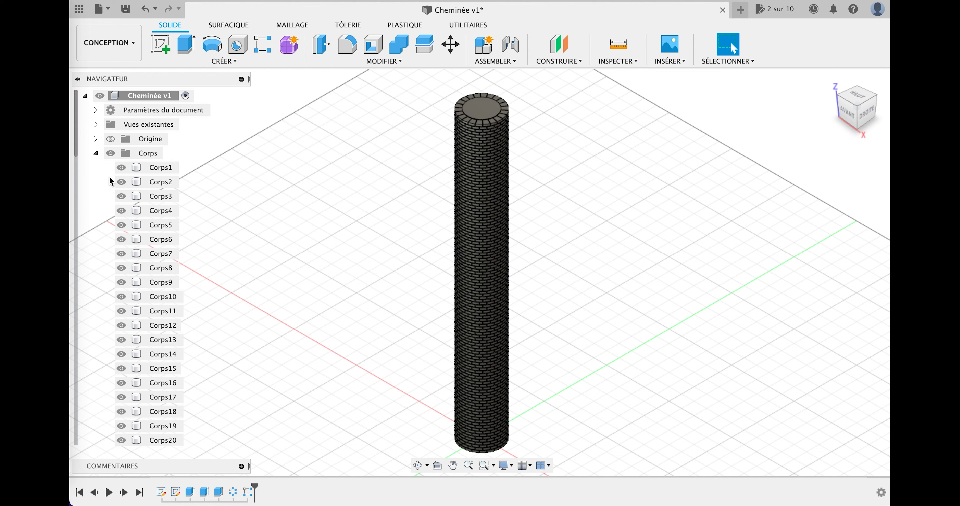
{"action": "left_click", "coordinate": [159, 172]}
{"action": "scroll", "coordinate": [153, 226], "scroll_direction": "down", "scroll_amount": 5}
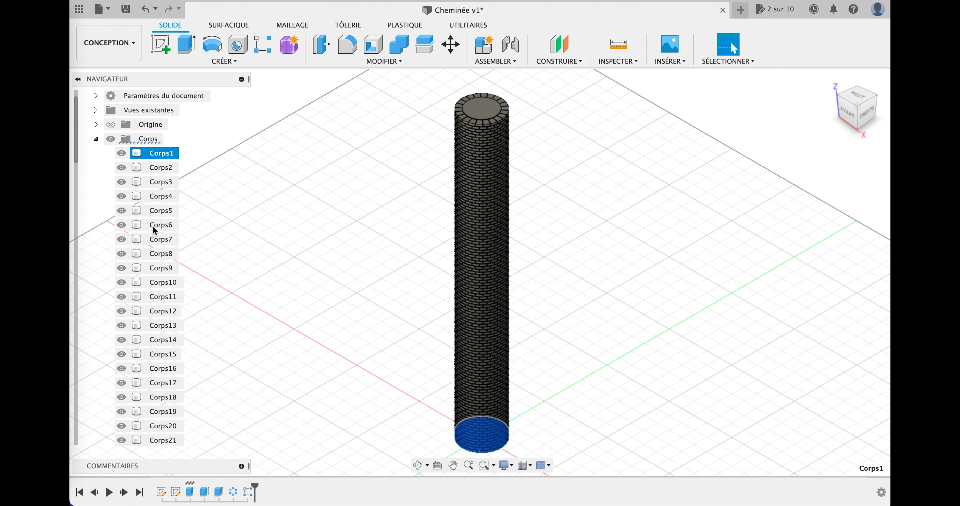
{"action": "scroll", "coordinate": [152, 226], "scroll_direction": "down", "scroll_amount": 20}
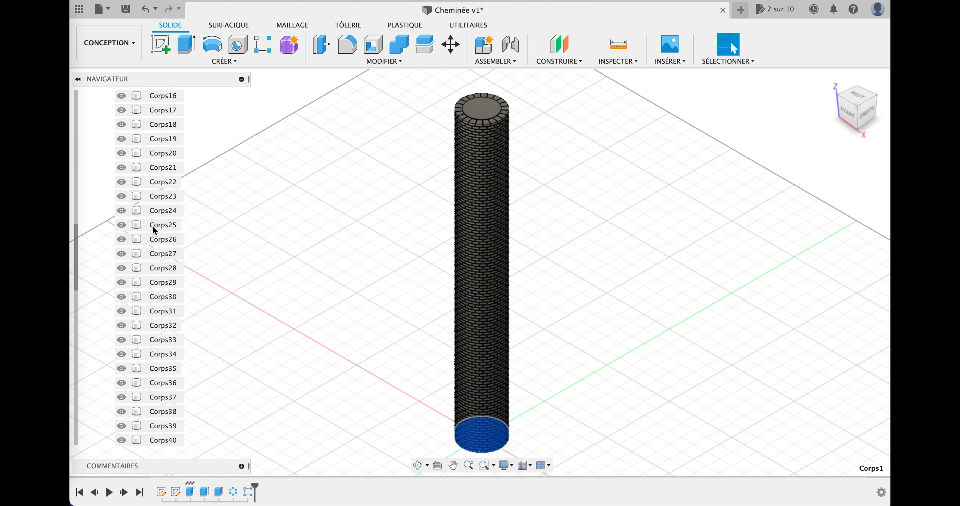
{"action": "scroll", "coordinate": [153, 228], "scroll_direction": "down", "scroll_amount": 4}
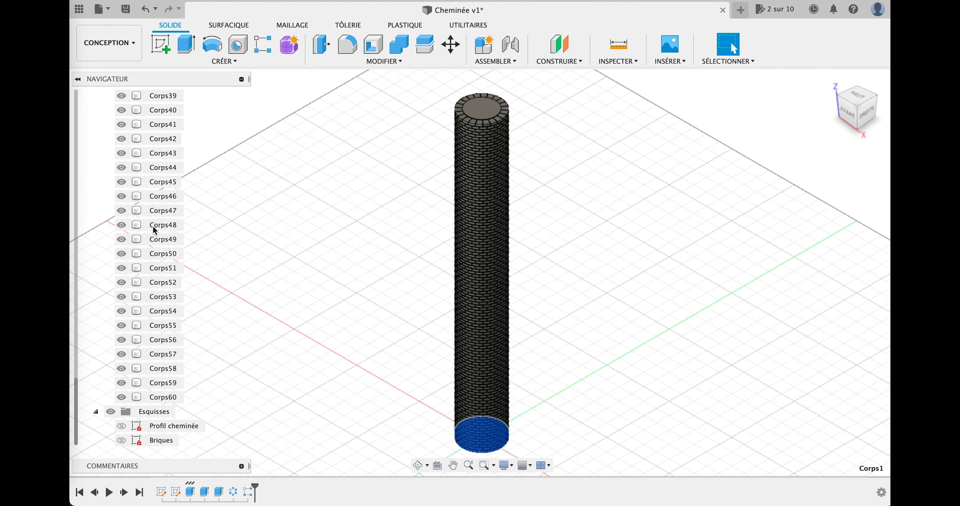
{"action": "left_click", "coordinate": [162, 397], "text": "shift"}
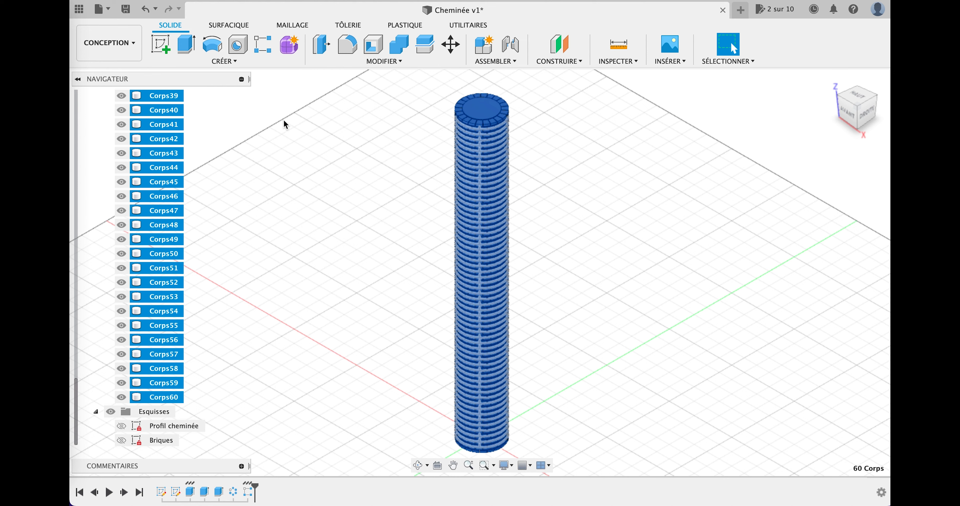
{"action": "left_click", "coordinate": [406, 47]}
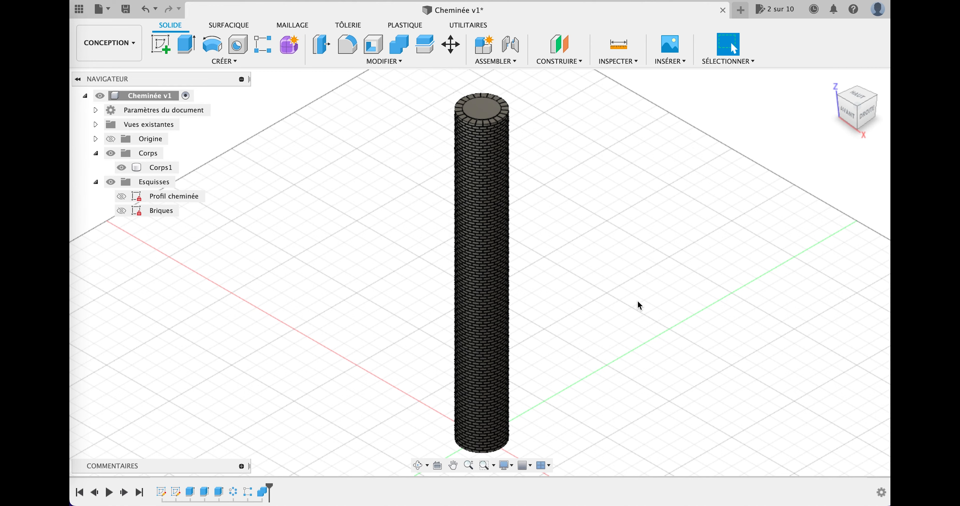
Examine the brick courses along the combined chimney up close, and return to the home view.
{"action": "middle_click_drag", "start_coordinate": [581, 447], "coordinate": [576, 393], "text": "shift"}
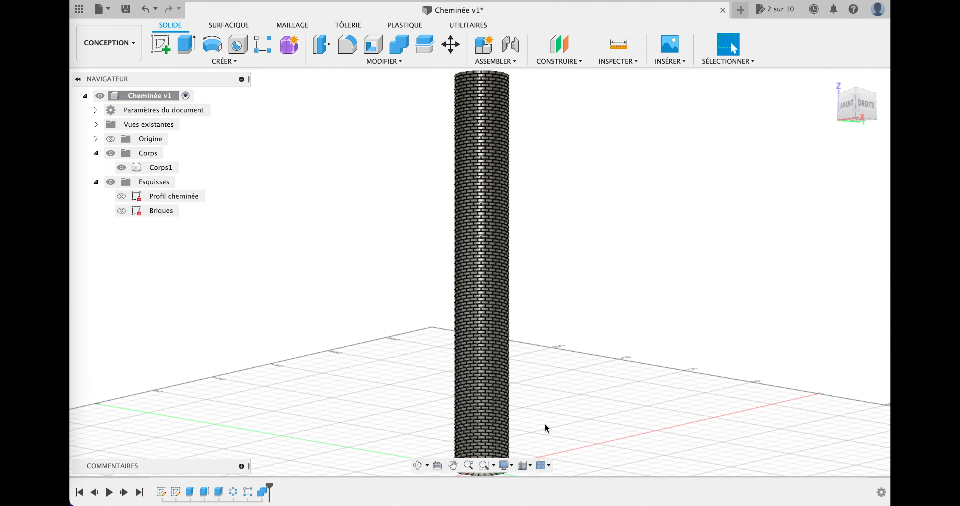
{"action": "scroll", "coordinate": [545, 423], "scroll_direction": "down", "scroll_amount": 2}
{"action": "scroll", "coordinate": [540, 413], "scroll_direction": "up", "scroll_amount": 8}
{"action": "middle_click_drag", "start_coordinate": [535, 409], "coordinate": [603, 273]}
{"action": "scroll", "coordinate": [539, 411], "scroll_direction": "down", "scroll_amount": 2}
{"action": "scroll", "coordinate": [529, 409], "scroll_direction": "up", "scroll_amount": 7}
{"action": "scroll", "coordinate": [499, 405], "scroll_direction": "up", "scroll_amount": 2}
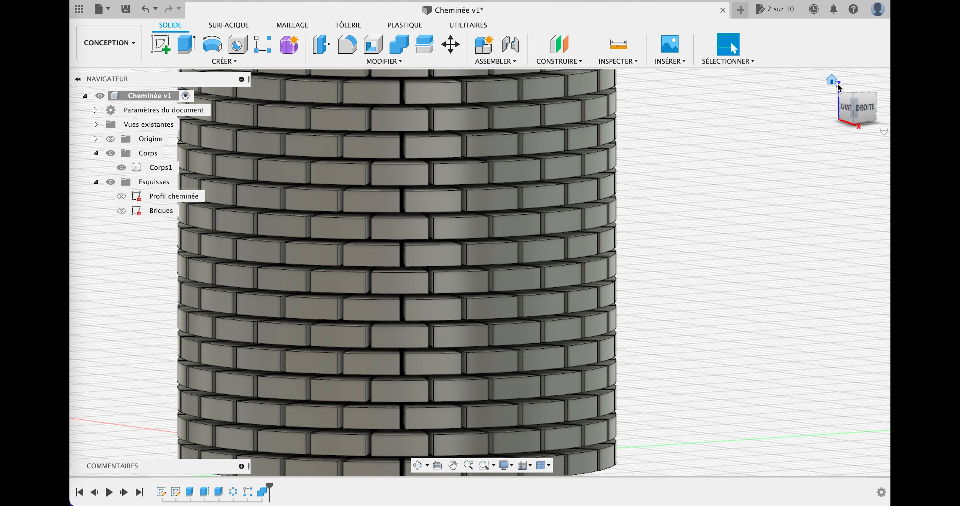
{"action": "left_click", "coordinate": [831, 78]}
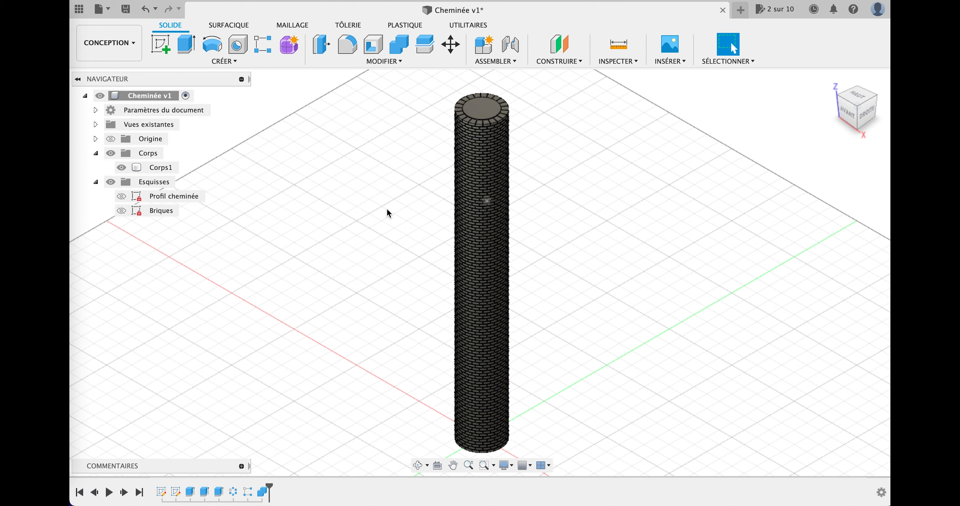
Revolve the Profil cheminée sketch profile 360 degrees about the chimney's vertical axis and join it to the brick body.
{"action": "left_click", "coordinate": [164, 197]}
{"action": "left_click", "coordinate": [122, 197]}
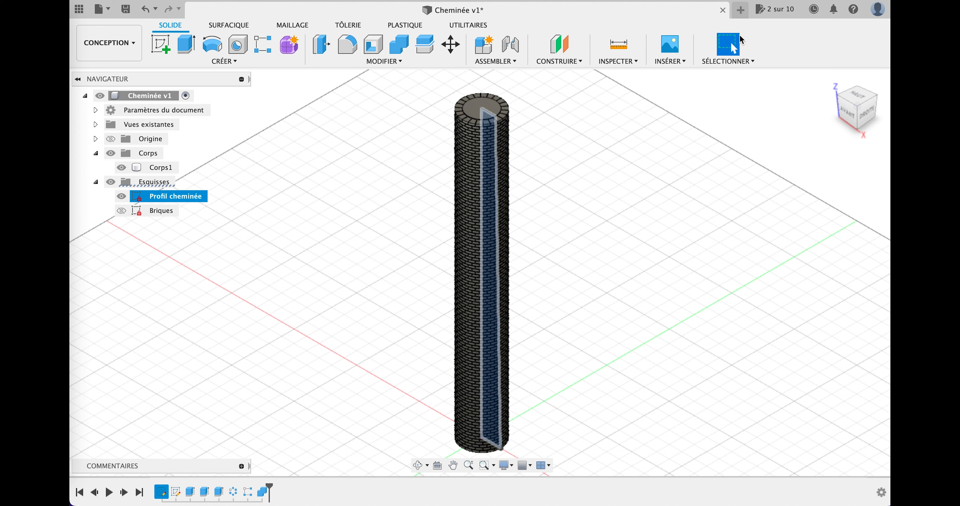
{"action": "left_click", "coordinate": [121, 168]}
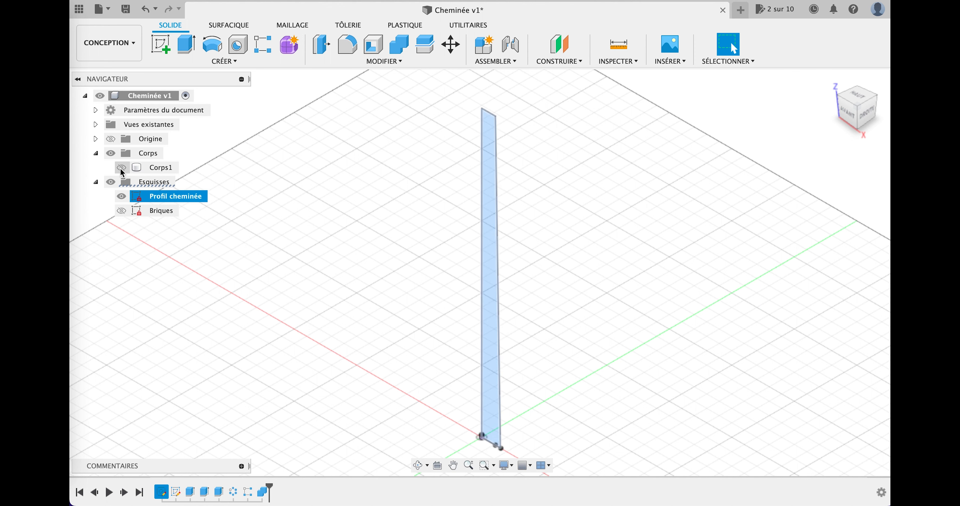
{"action": "left_click", "coordinate": [490, 218]}
{"action": "left_click", "coordinate": [488, 234]}
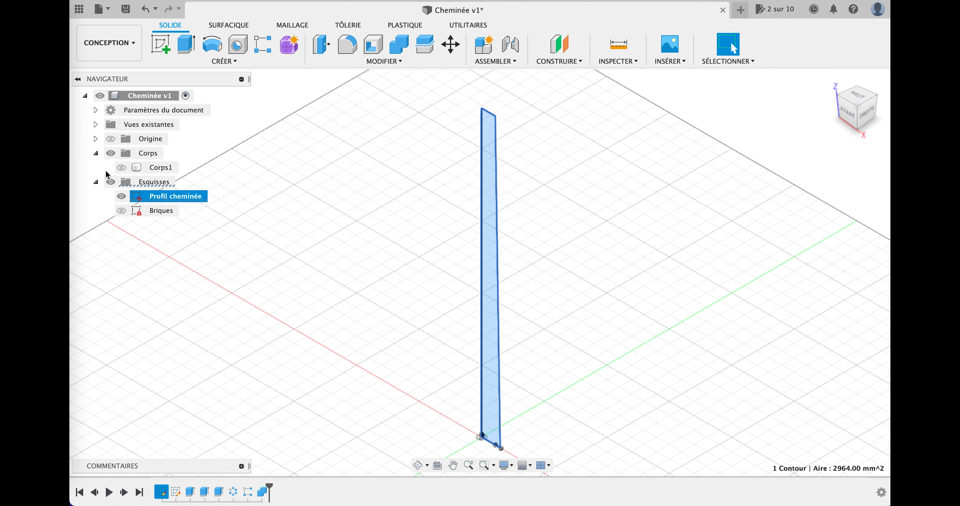
{"action": "left_click", "coordinate": [122, 168]}
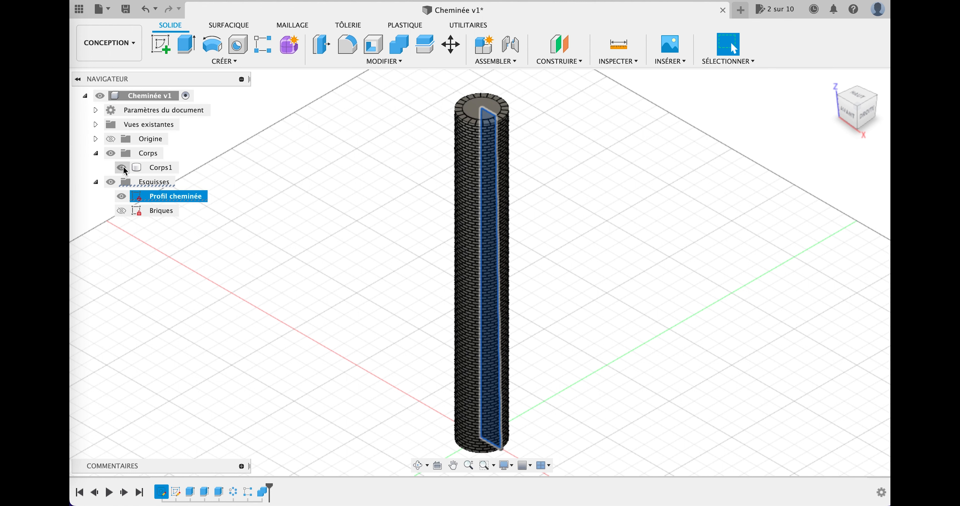
{"action": "left_click", "coordinate": [216, 49]}
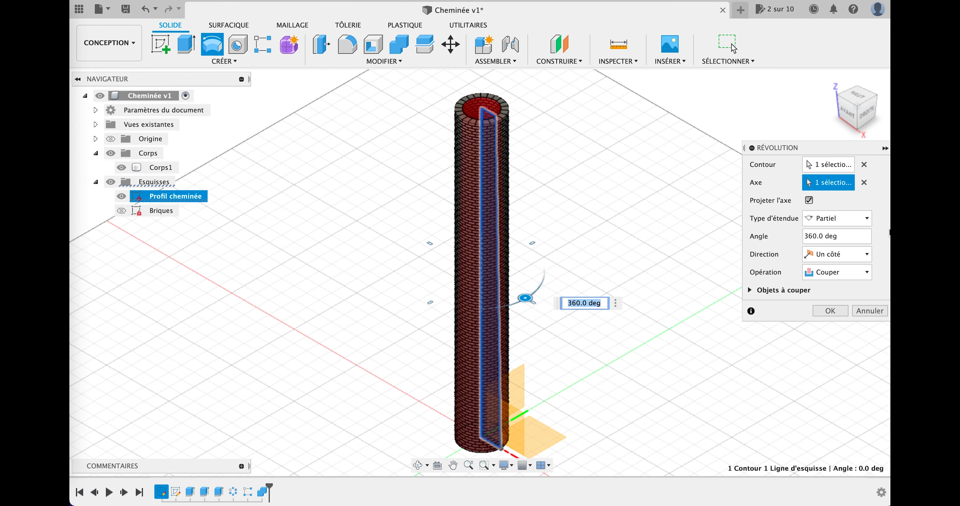
{"action": "left_click", "coordinate": [837, 274]}
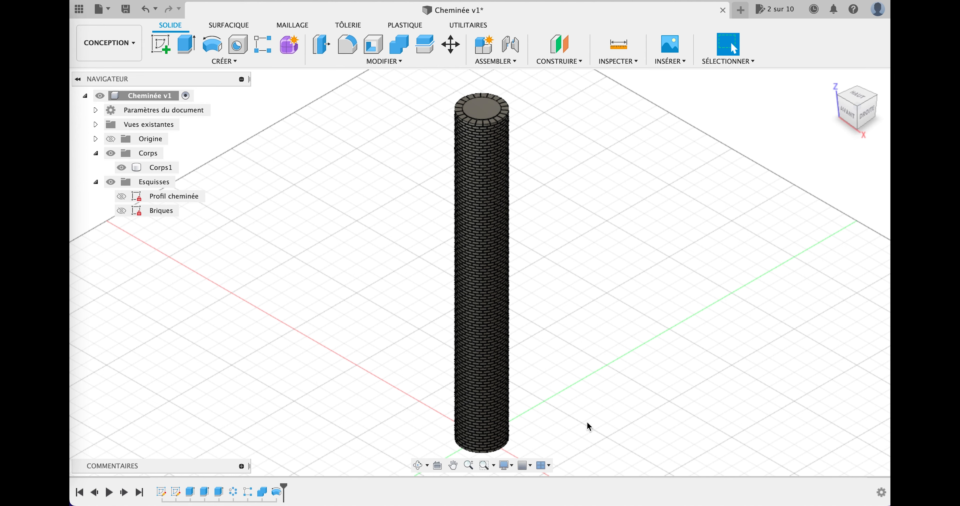
Inspect the brick relief around the base of the chimney from the front.
{"action": "middle_click_drag", "start_coordinate": [579, 432], "coordinate": [555, 340]}
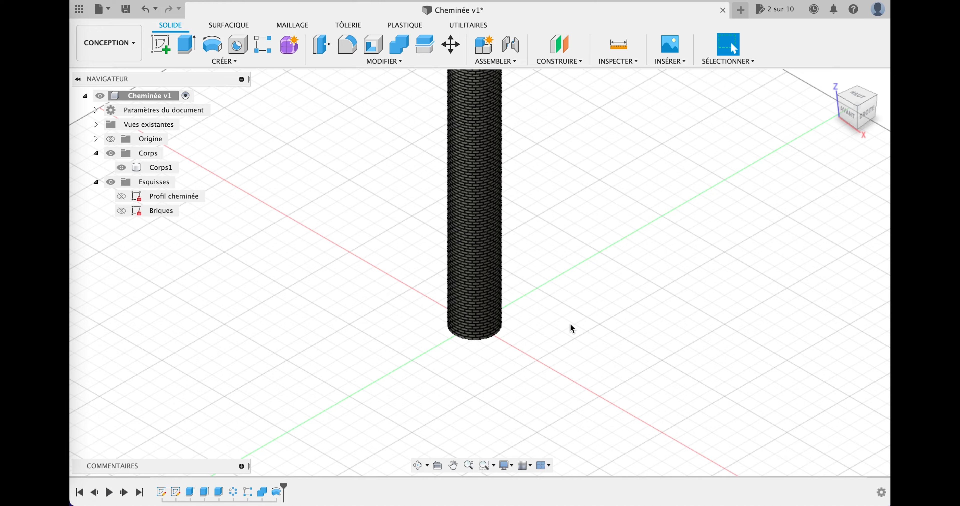
{"action": "scroll", "coordinate": [567, 274], "scroll_direction": "down", "scroll_amount": 2}
{"action": "scroll", "coordinate": [573, 294], "scroll_direction": "up", "scroll_amount": 3}
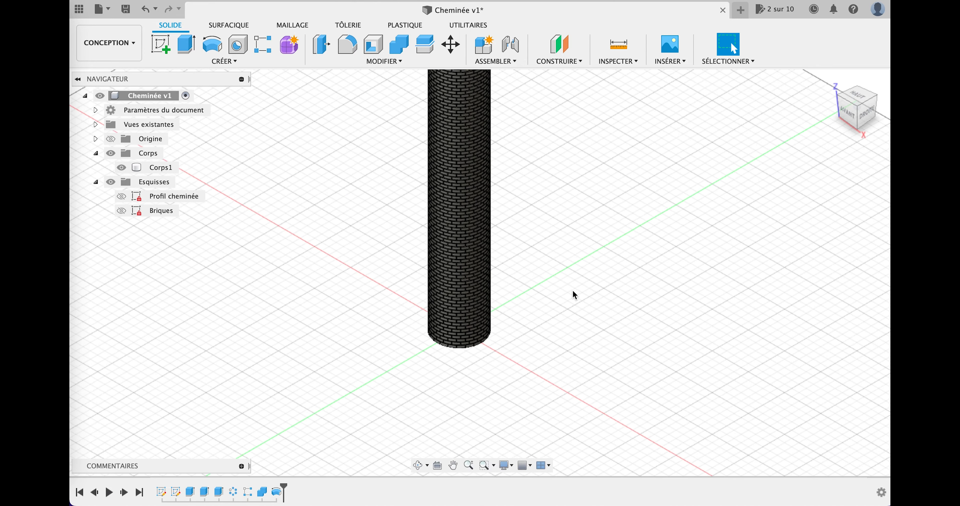
{"action": "mouse_move", "coordinate": [538, 335]}
{"action": "middle_mouse_down", "text": "shift"}
{"action": "mouse_move", "coordinate": [493, 376]}
{"action": "mouse_move", "coordinate": [530, 347]}
{"action": "middle_mouse_up", "text": "shift"}
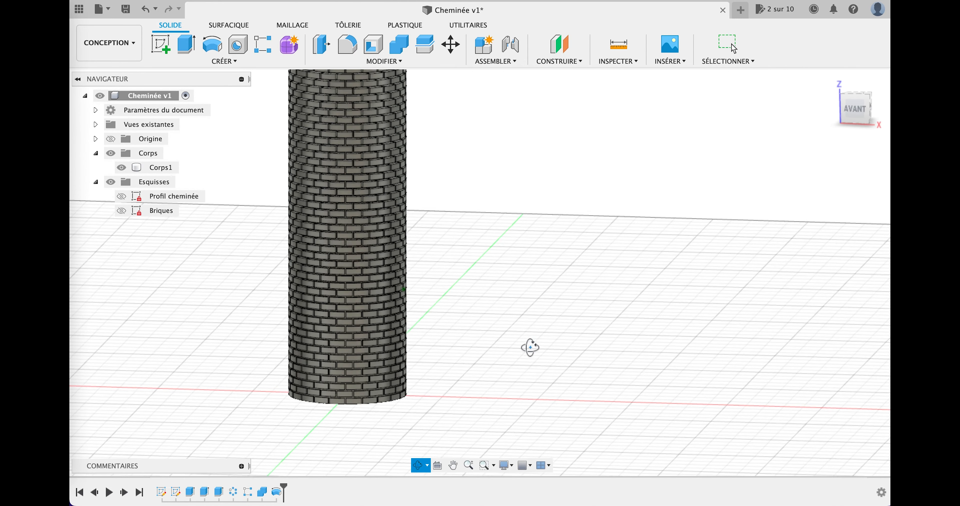
{"action": "scroll", "coordinate": [494, 368], "scroll_direction": "down", "scroll_amount": 2}
{"action": "scroll", "coordinate": [460, 369], "scroll_direction": "up", "scroll_amount": 4}
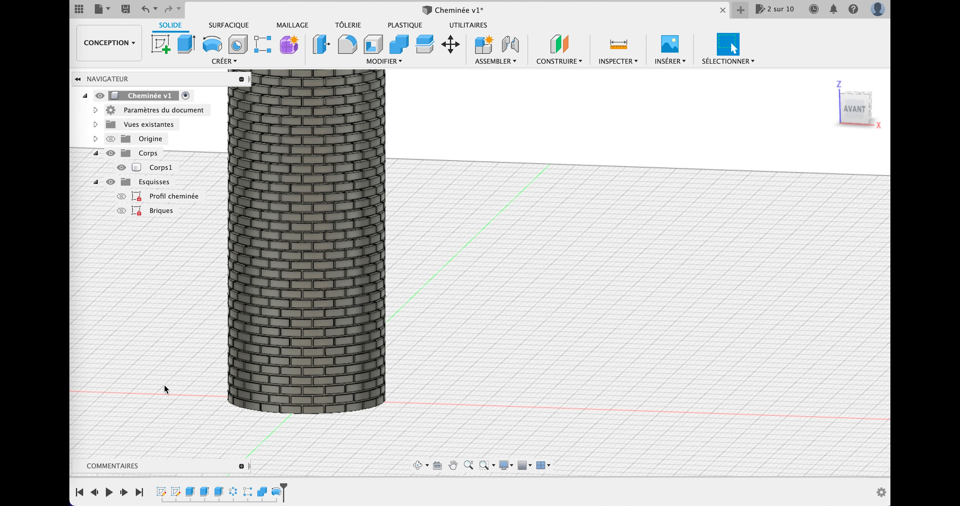
{"action": "scroll", "coordinate": [164, 384], "scroll_direction": "up", "scroll_amount": 3}
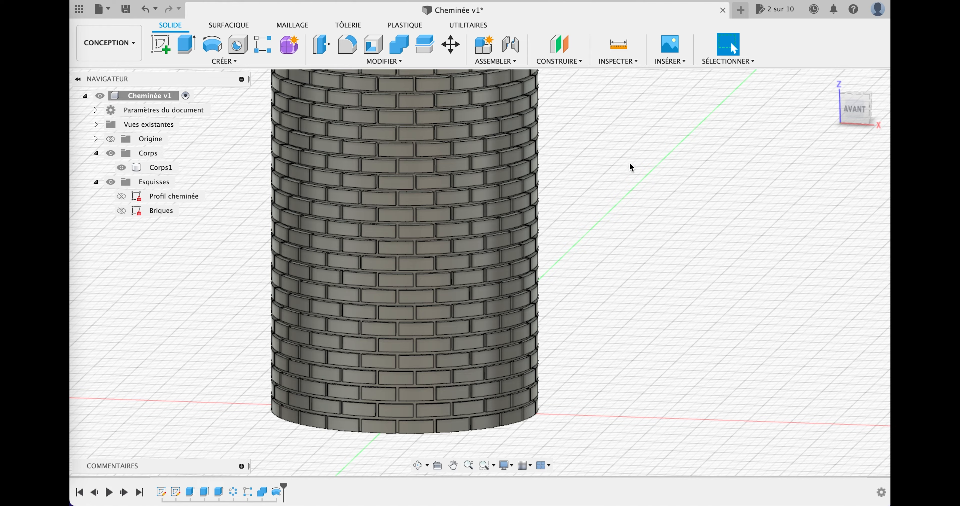
Inspect the brick relief from the base up to the upper end of the chimney, up close and from farther away.
{"action": "scroll", "coordinate": [625, 148], "scroll_direction": "up", "scroll_amount": 3}
{"action": "scroll", "coordinate": [623, 147], "scroll_direction": "down", "scroll_amount": 6}
{"action": "scroll", "coordinate": [637, 116], "scroll_direction": "down", "scroll_amount": 5}
{"action": "middle_click_drag", "start_coordinate": [637, 116], "coordinate": [647, 330]}
{"action": "scroll", "coordinate": [698, 115], "scroll_direction": "down", "scroll_amount": 2}
{"action": "middle_click_drag", "start_coordinate": [698, 116], "coordinate": [590, 348]}
{"action": "scroll", "coordinate": [619, 229], "scroll_direction": "up", "scroll_amount": 3}
{"action": "scroll", "coordinate": [479, 203], "scroll_direction": "up", "scroll_amount": 4}
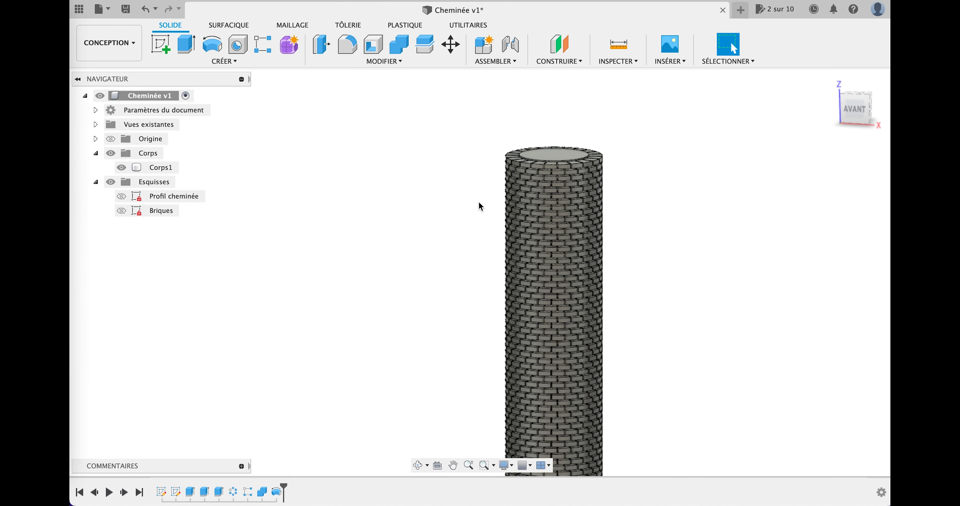
{"action": "scroll", "coordinate": [510, 196], "scroll_direction": "up", "scroll_amount": 3}
{"action": "scroll", "coordinate": [629, 195], "scroll_direction": "up", "scroll_amount": 6}
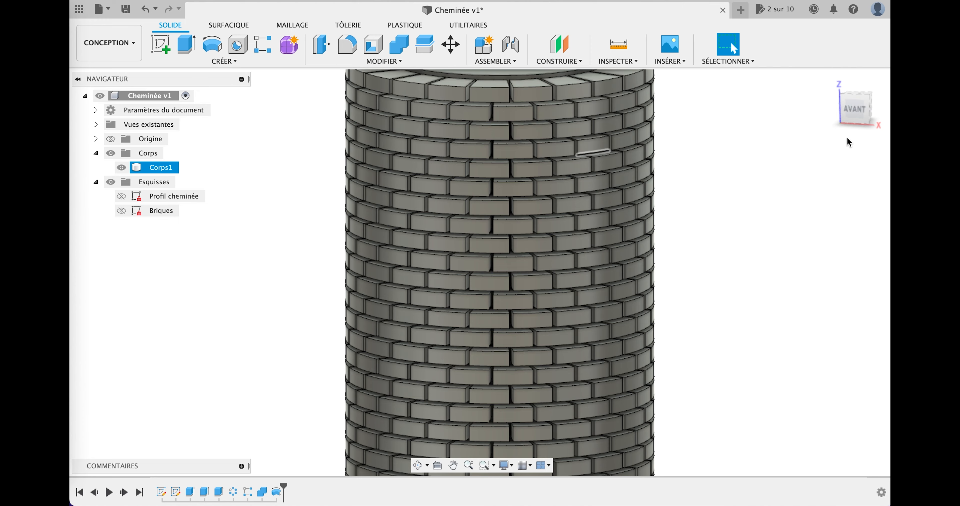
{"action": "scroll", "coordinate": [753, 194], "scroll_direction": "down", "scroll_amount": 8}
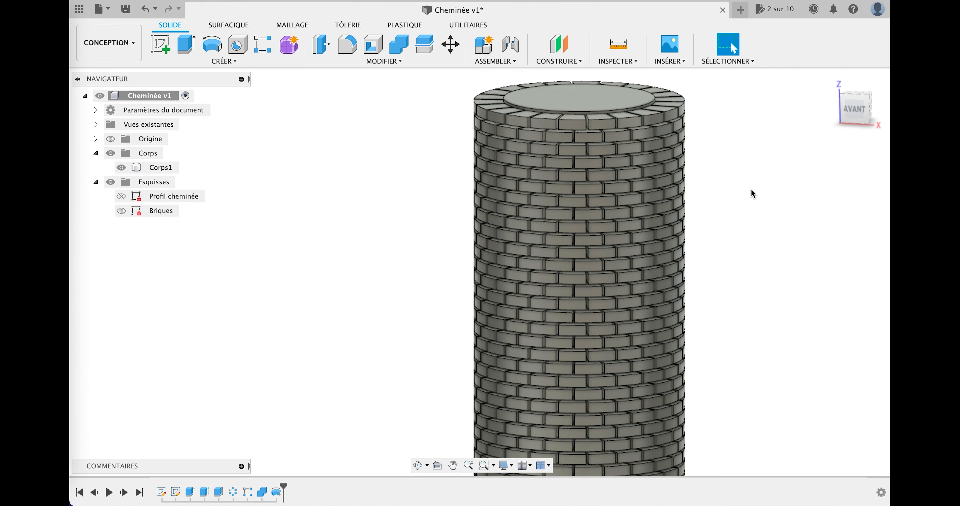
{"action": "middle_click_drag", "start_coordinate": [785, 227], "coordinate": [578, 166]}
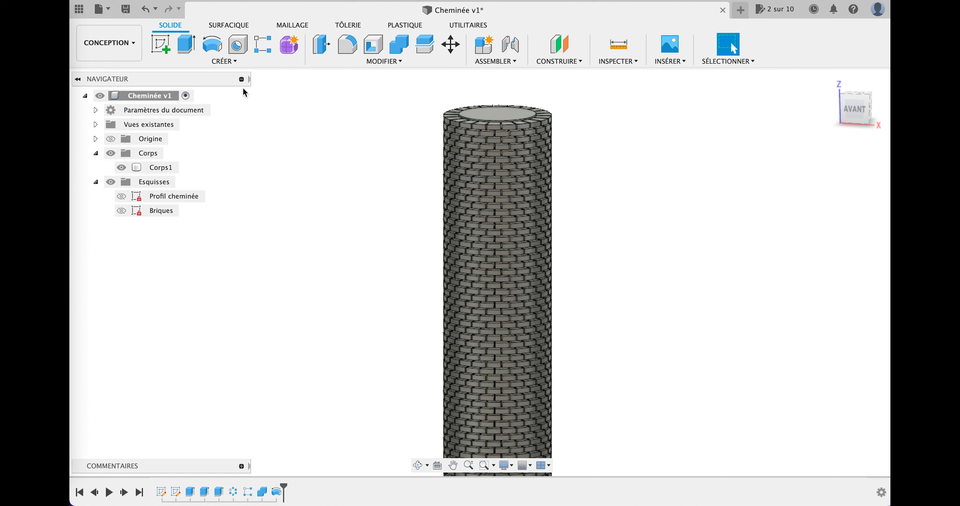
Create a new sketch on the vertical front (XZ) origin plane.
{"action": "left_click", "coordinate": [168, 53]}
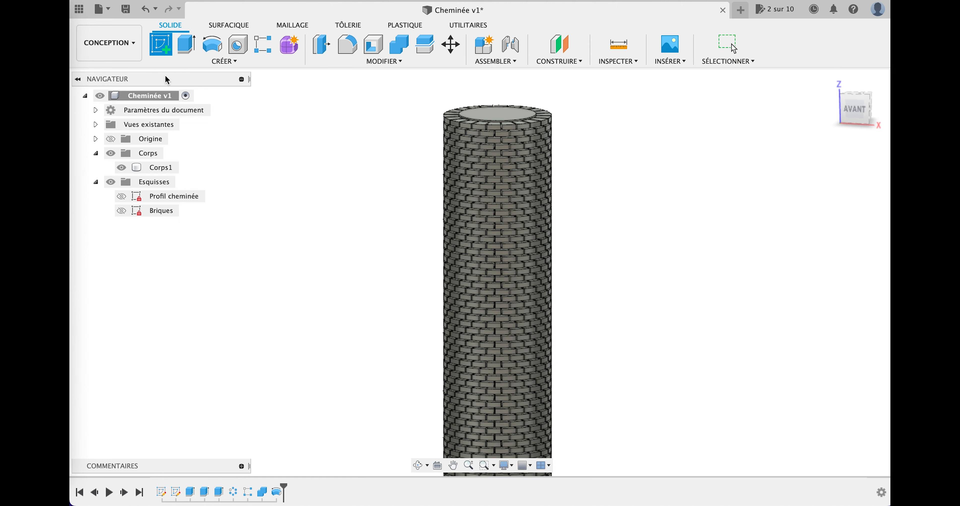
{"action": "scroll", "coordinate": [370, 181], "scroll_direction": "up", "scroll_amount": 3}
{"action": "scroll", "coordinate": [370, 181], "scroll_direction": "down", "scroll_amount": 5}
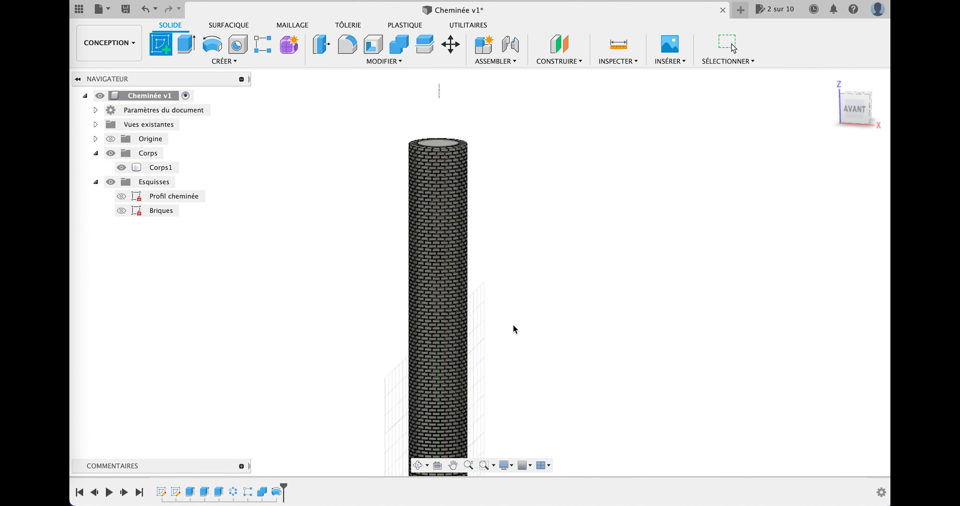
{"action": "scroll", "coordinate": [655, 412], "scroll_direction": "down", "scroll_amount": 5}
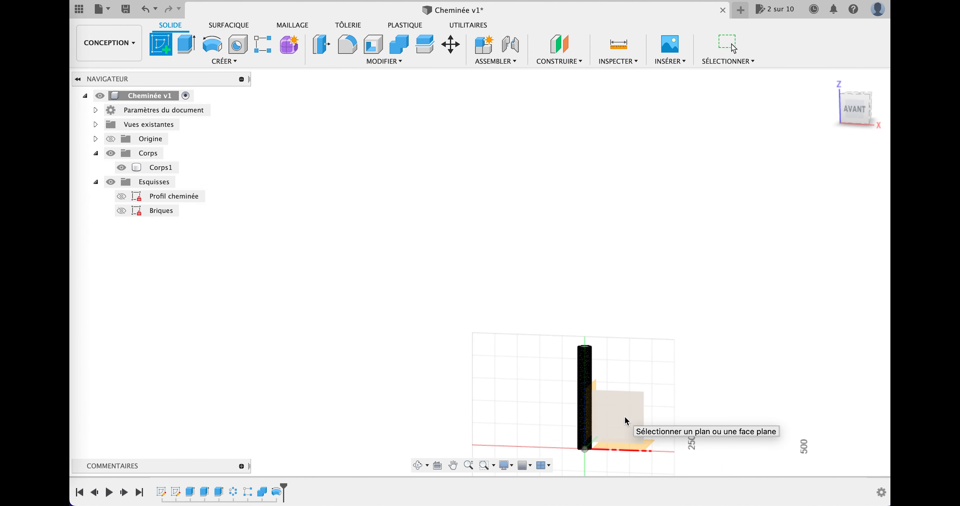
{"action": "left_click", "coordinate": [625, 419]}
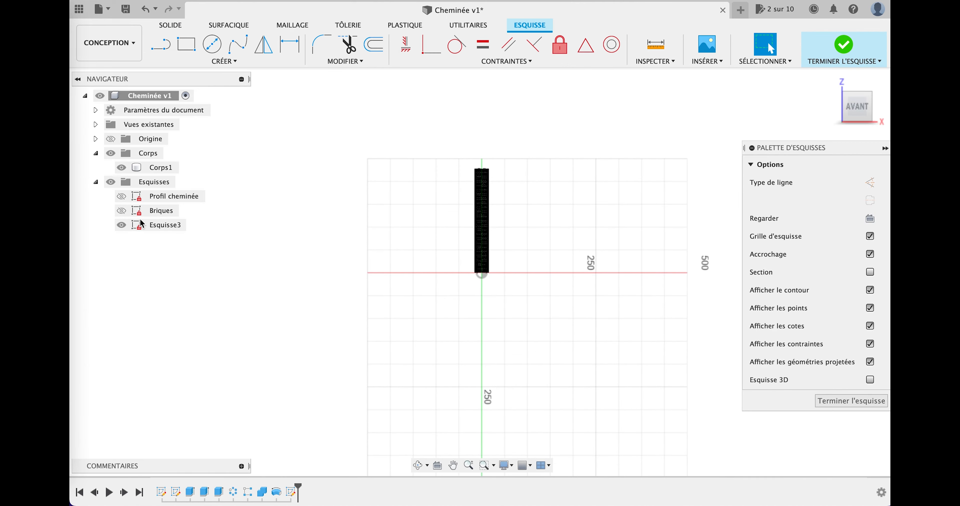
Rename the new sketch as Découpe briques.
{"action": "right_click", "coordinate": [148, 226]}
{"action": "left_click", "coordinate": [195, 294]}
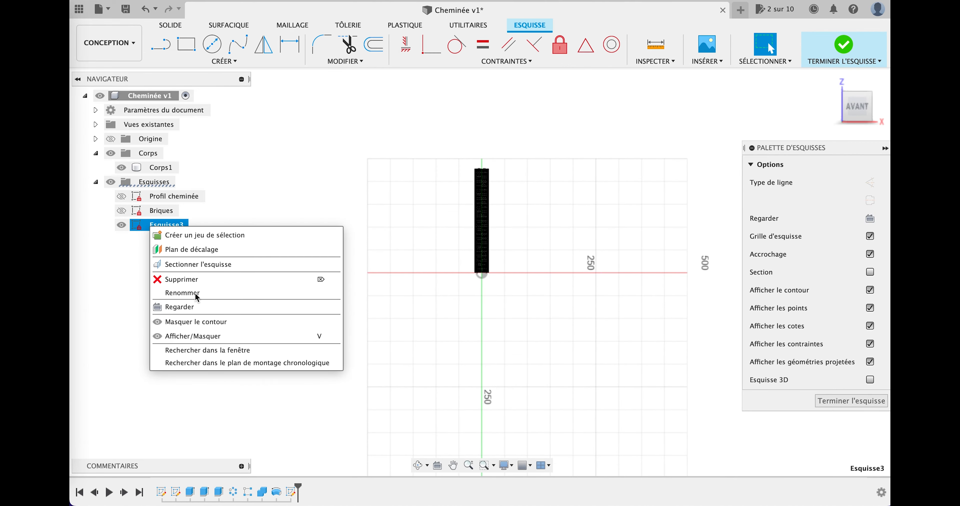
{"action": "type", "text": "Découpe"}
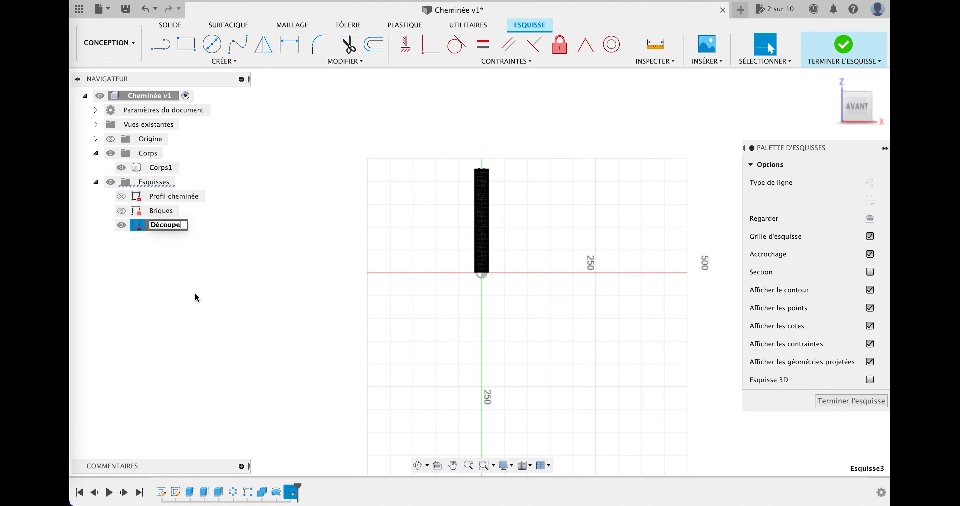
{"action": "type", "text": " che"}
{"action": "key", "text": "BackSpace"}
{"action": "type", "text": "briques"}
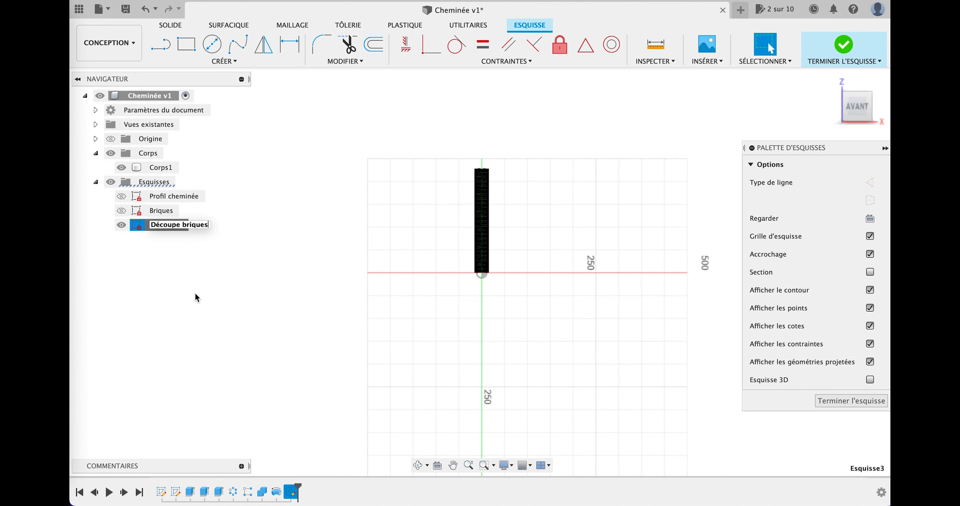
{"action": "key", "text": "Return"}
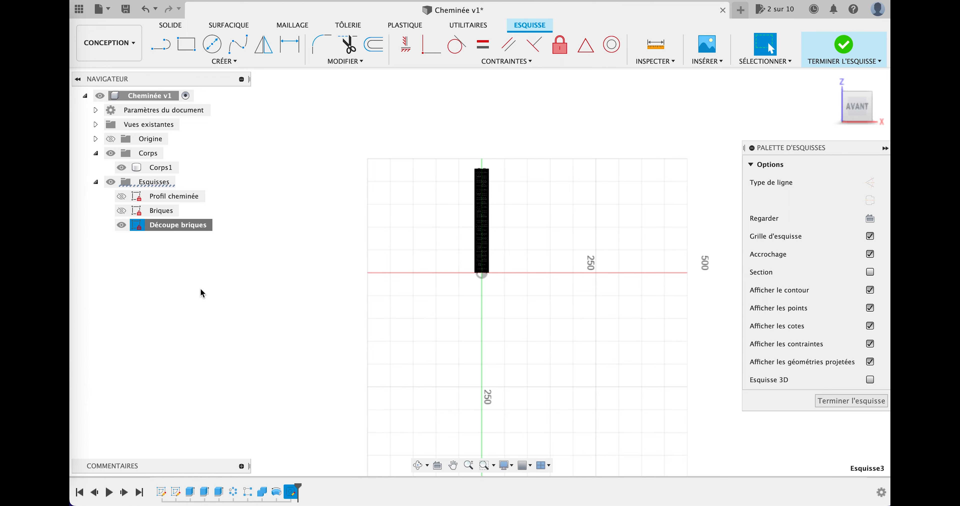
Hide the chimney body Corps1 to leave the sketch plane clear.
{"action": "scroll", "coordinate": [537, 195], "scroll_direction": "up", "scroll_amount": 3}
{"action": "scroll", "coordinate": [537, 194], "scroll_direction": "up", "scroll_amount": 3}
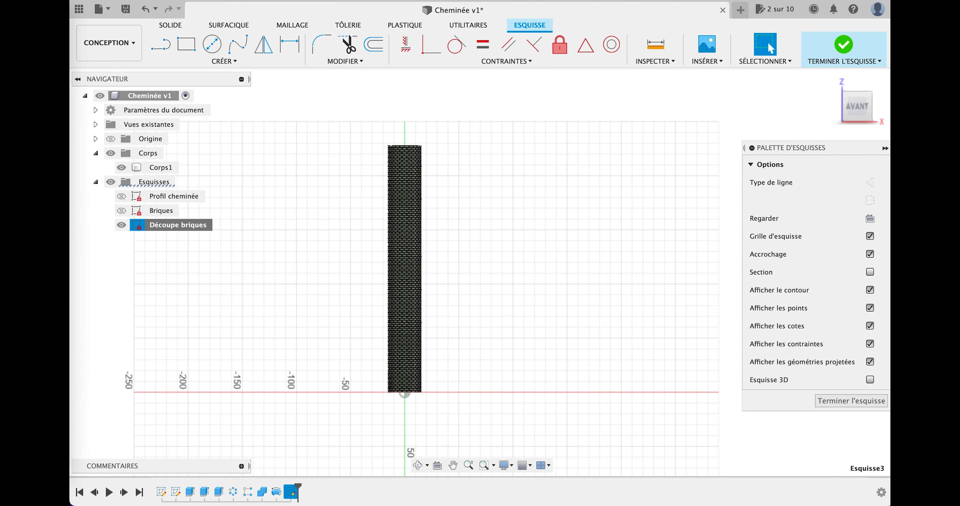
{"action": "left_click", "coordinate": [121, 167]}
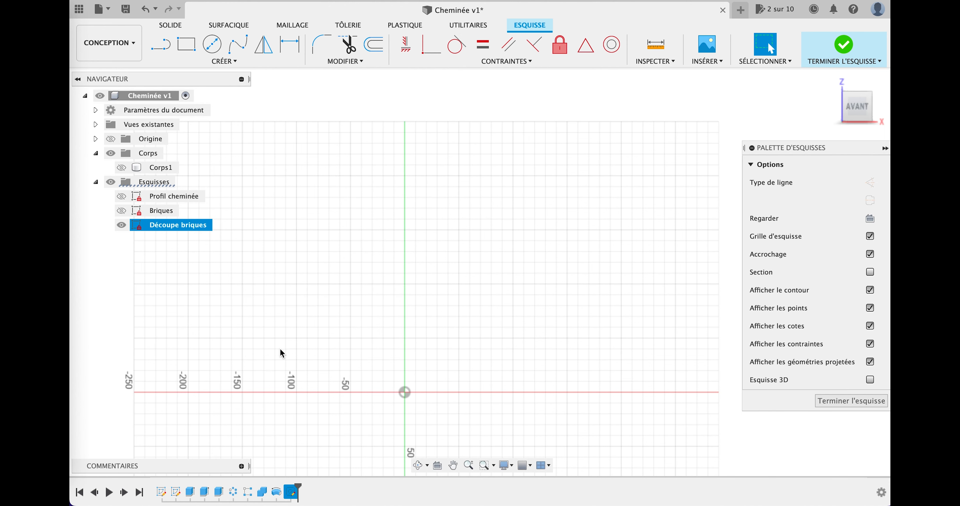
Draw a horizontal line from the origin along the positive X axis with its length set to d2+d3.
{"action": "scroll", "coordinate": [280, 347], "scroll_direction": "up", "scroll_amount": 3}
{"action": "middle_click_drag", "start_coordinate": [389, 420], "coordinate": [368, 358]}
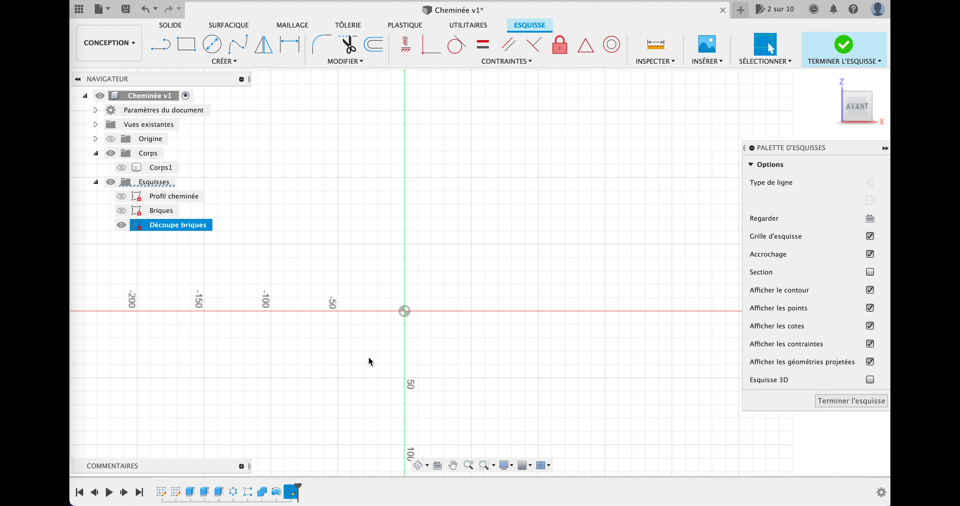
{"action": "left_click", "coordinate": [159, 52]}
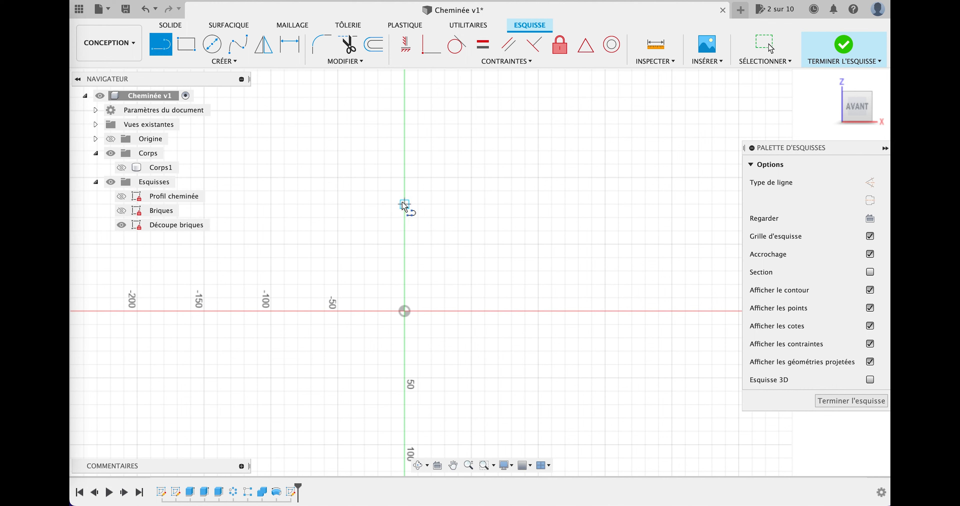
{"action": "left_click", "coordinate": [405, 311]}
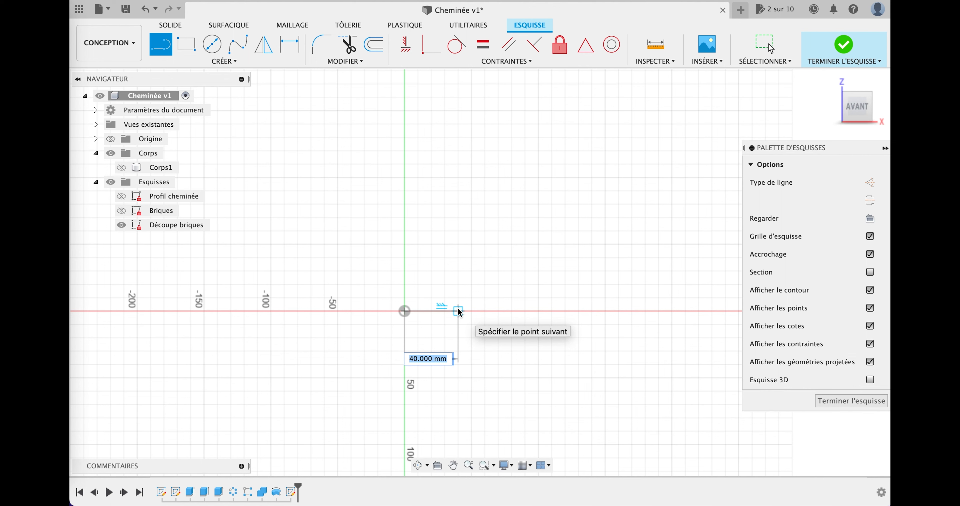
{"action": "type", "text": "d2"}
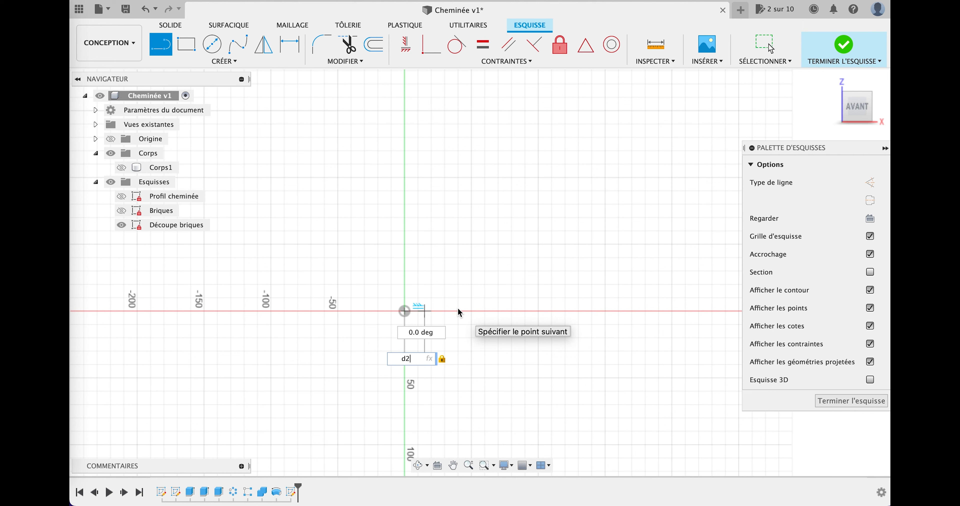
{"action": "type", "text": "+"}
{"action": "type", "text": "d3"}
{"action": "key", "text": "BackSpace"}
{"action": "key", "text": "BackSpace"}
{"action": "type", "text": "d3"}
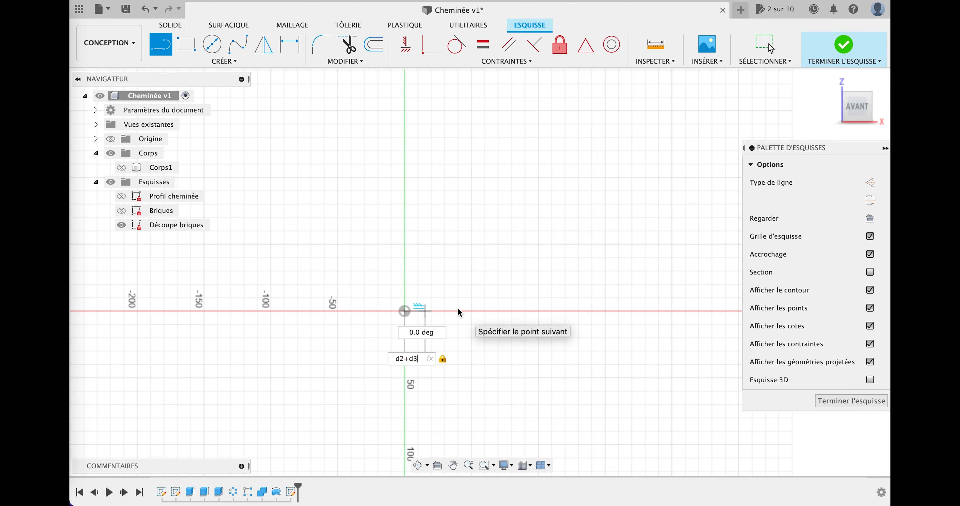
{"action": "key", "text": "Return"}
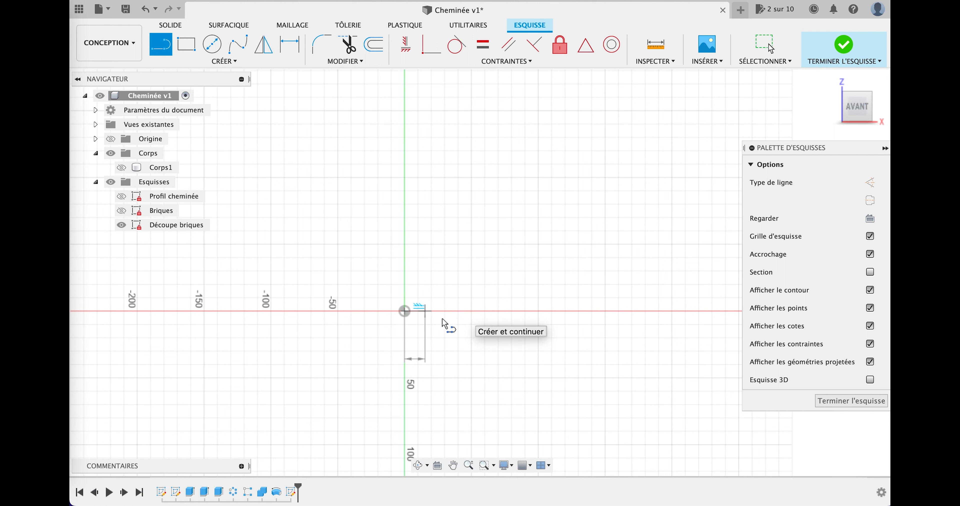
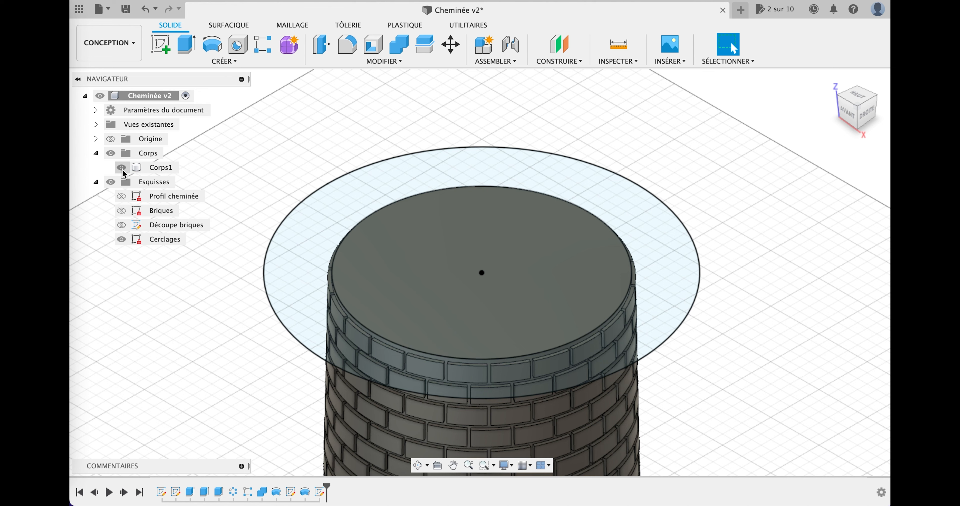
Start extruding the ring profile of the Cerclages sketch at the chimney's top downward with a distance of -4 mm.
{"action": "left_click", "coordinate": [322, 236]}
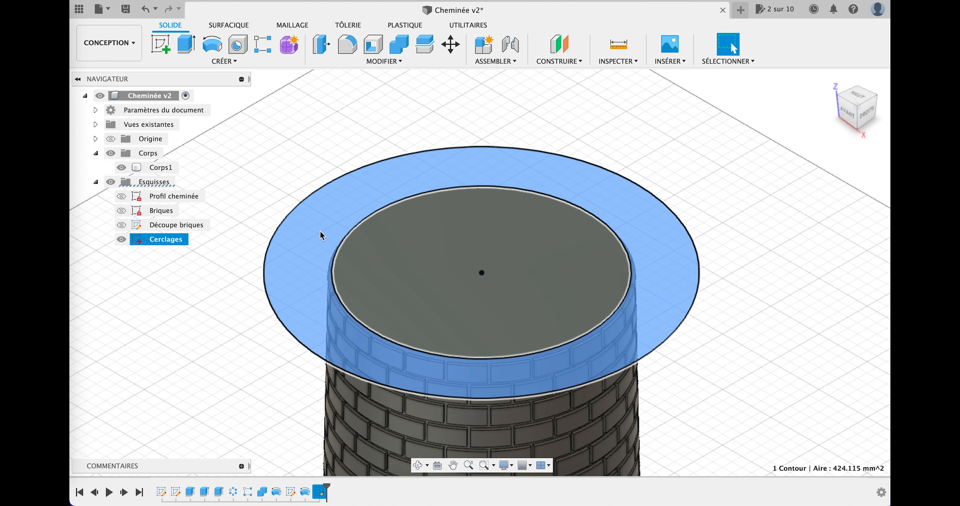
{"action": "key", "text": "e"}
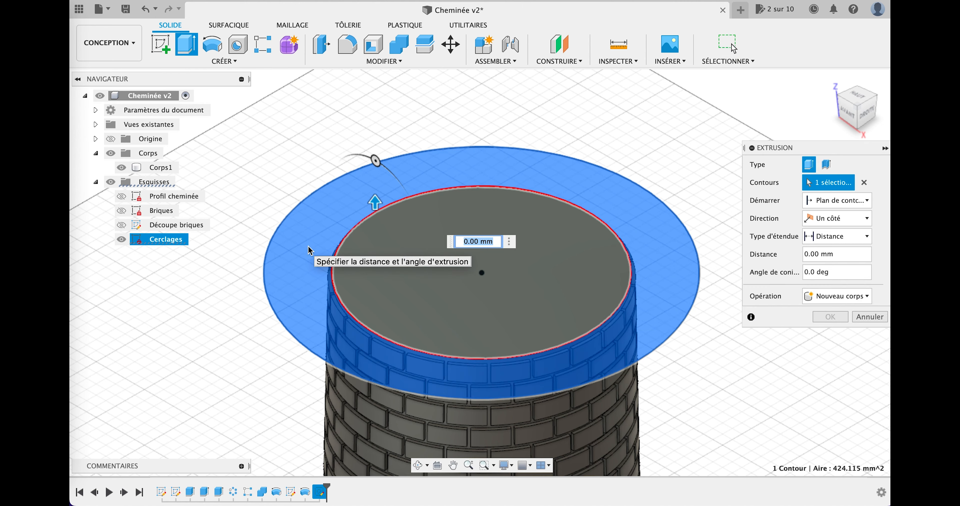
{"action": "left_click_drag", "start_coordinate": [374, 203], "coordinate": [376, 234]}
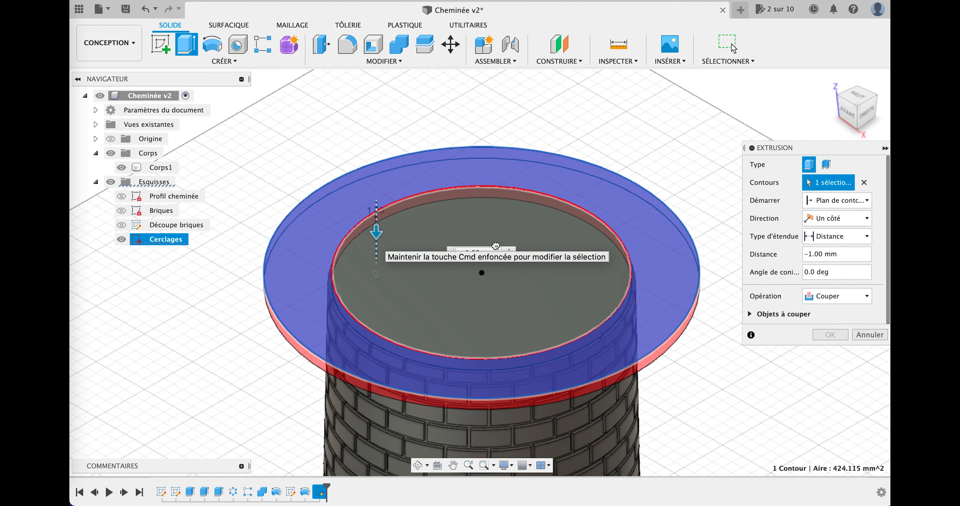
{"action": "type", "text": "-4"}
{"action": "key", "text": "Return"}
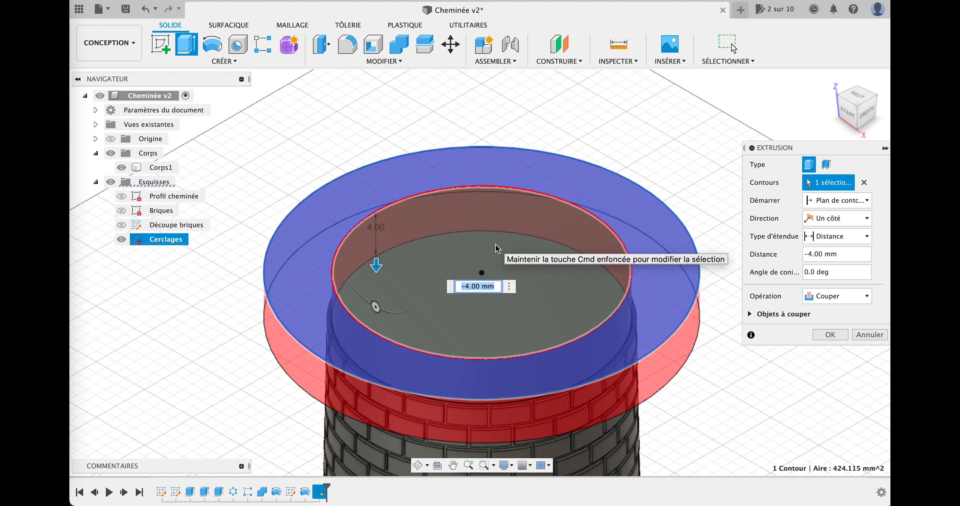
Set the ring's extrusion distance to -0.50 mm.
{"action": "left_click", "coordinate": [497, 291]}
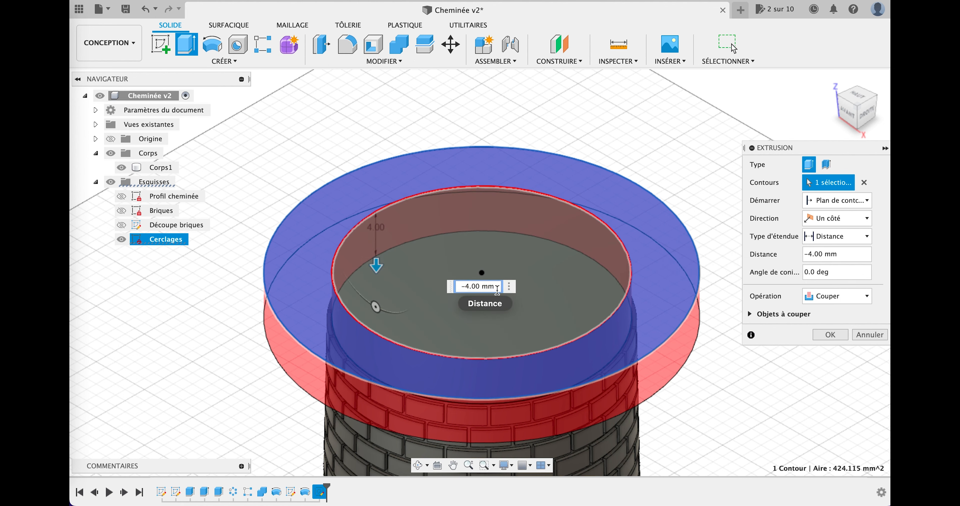
{"action": "key", "text": "Left"}
{"action": "key", "text": "shift+Right"}
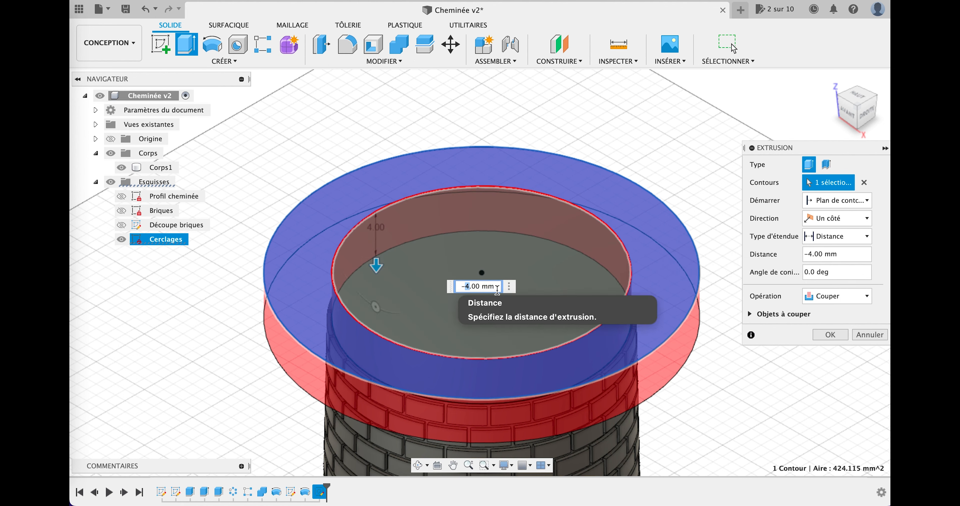
{"action": "type", "text": "0"}
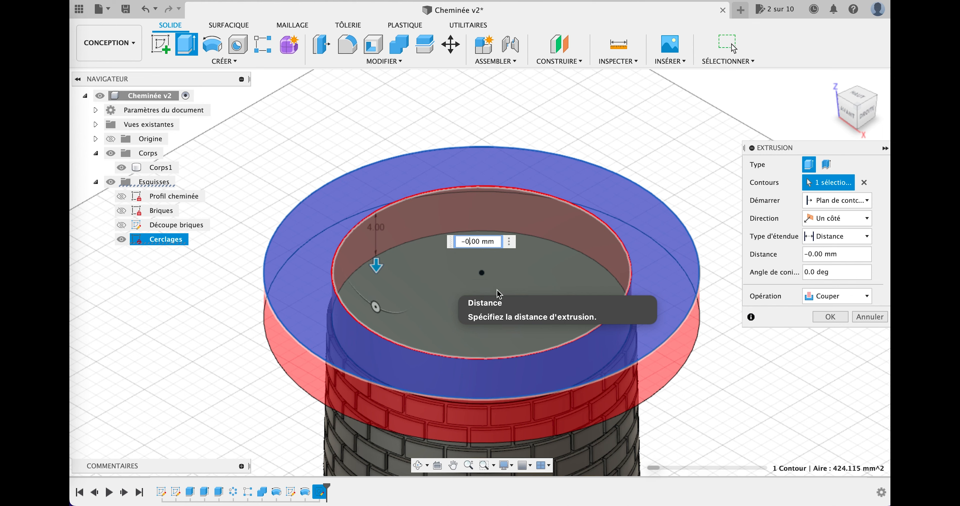
{"action": "key", "text": "Right"}
{"action": "key", "text": "shift+Right"}
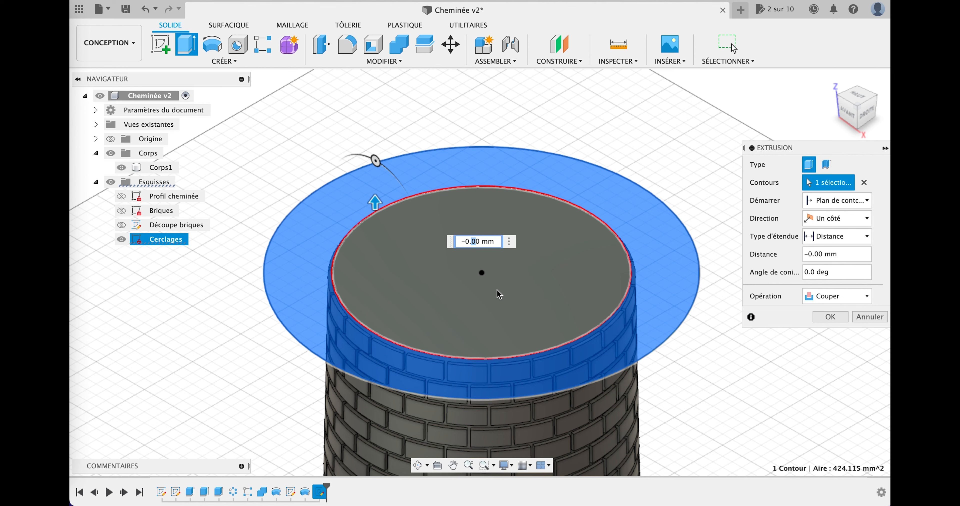
{"action": "type", "text": "5"}
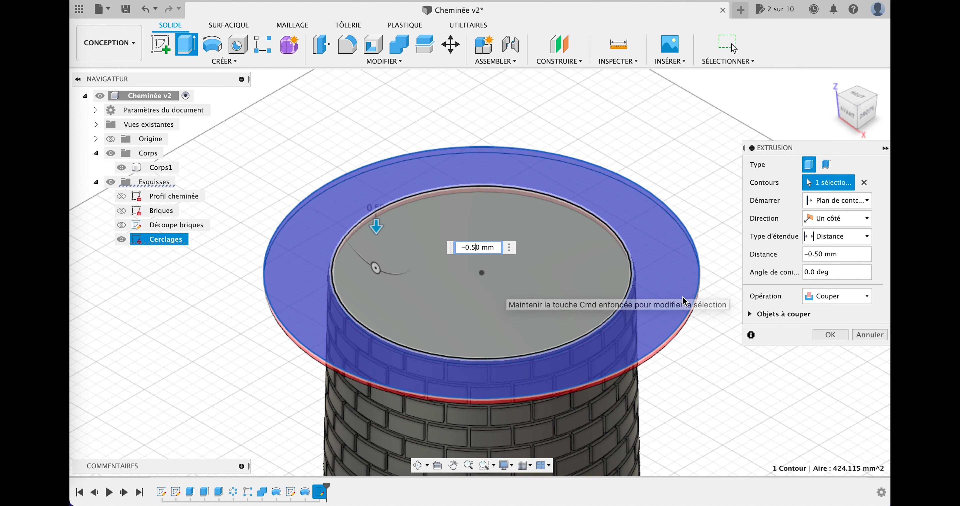
Set the ring extrusion's operation to Joindre and complete it, merging the ring with the chimney body.
{"action": "left_click", "coordinate": [834, 297]}
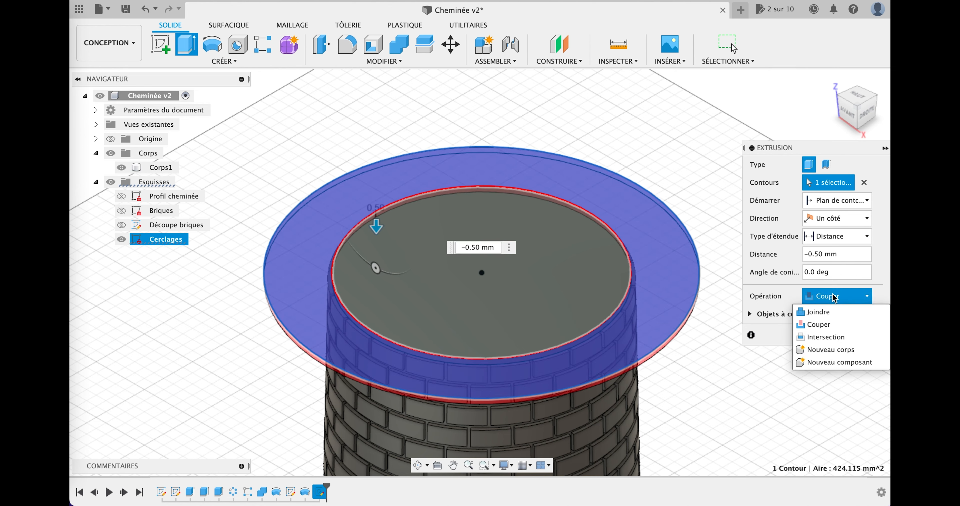
{"action": "left_click", "coordinate": [834, 313]}
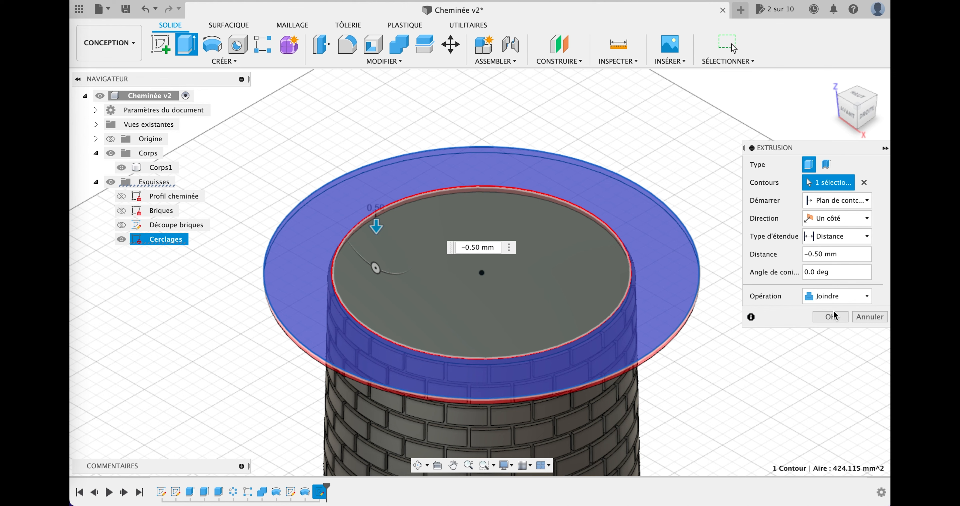
{"action": "left_click", "coordinate": [834, 315]}
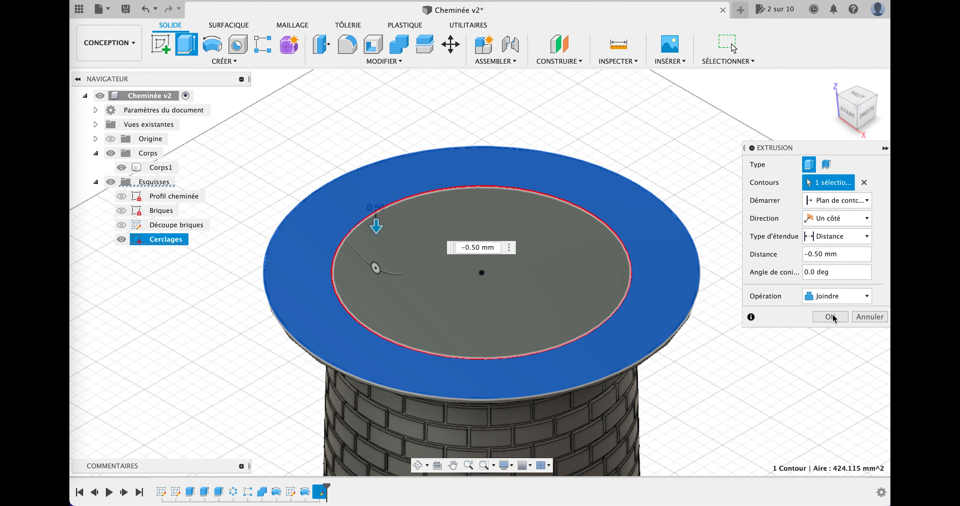
{"action": "left_click", "coordinate": [834, 317]}
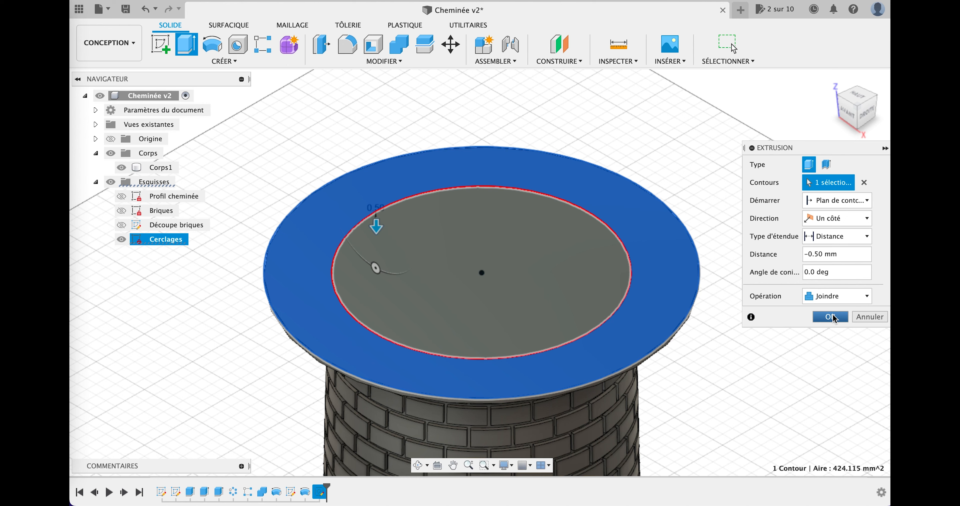
{"action": "left_click", "coordinate": [834, 317]}
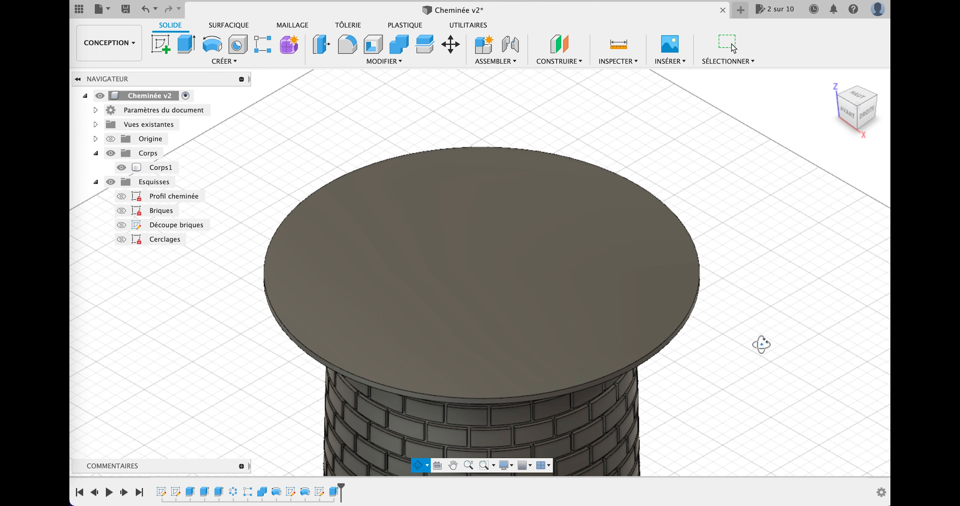
Start a rectangular pattern with the object type Fonctions and select the ring's extrusion at the chimney's top as its object.
{"action": "middle_click_drag", "start_coordinate": [760, 347], "coordinate": [763, 350], "text": "shift"}
{"action": "mouse_move", "coordinate": [784, 389]}
{"action": "middle_mouse_down", "text": "shift"}
{"action": "mouse_move", "coordinate": [783, 407]}
{"action": "mouse_move", "coordinate": [787, 399]}
{"action": "middle_mouse_up", "text": "shift"}
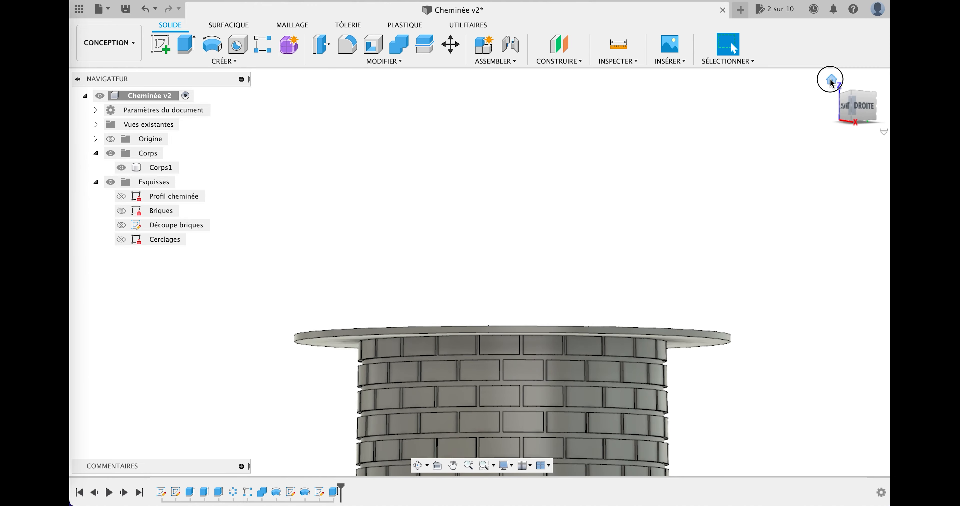
{"action": "left_click", "coordinate": [832, 80]}
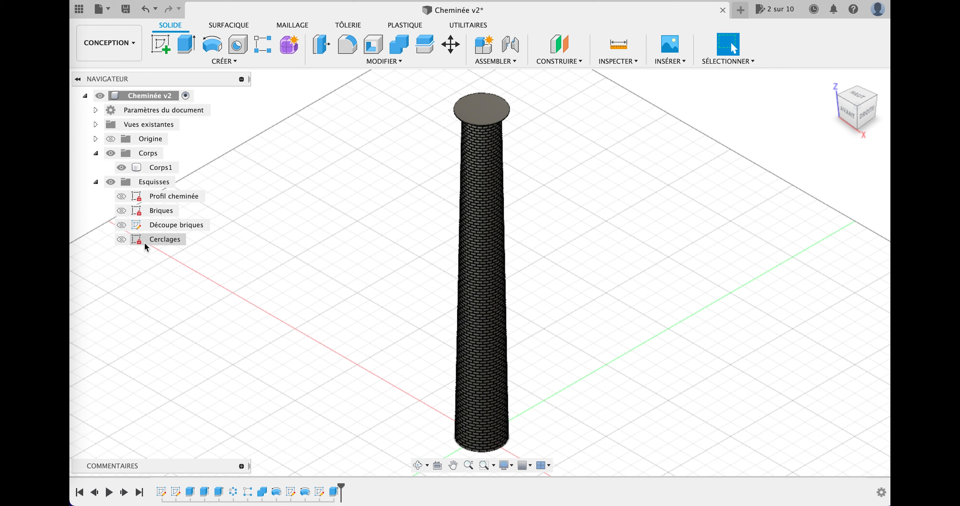
{"action": "left_click", "coordinate": [234, 64]}
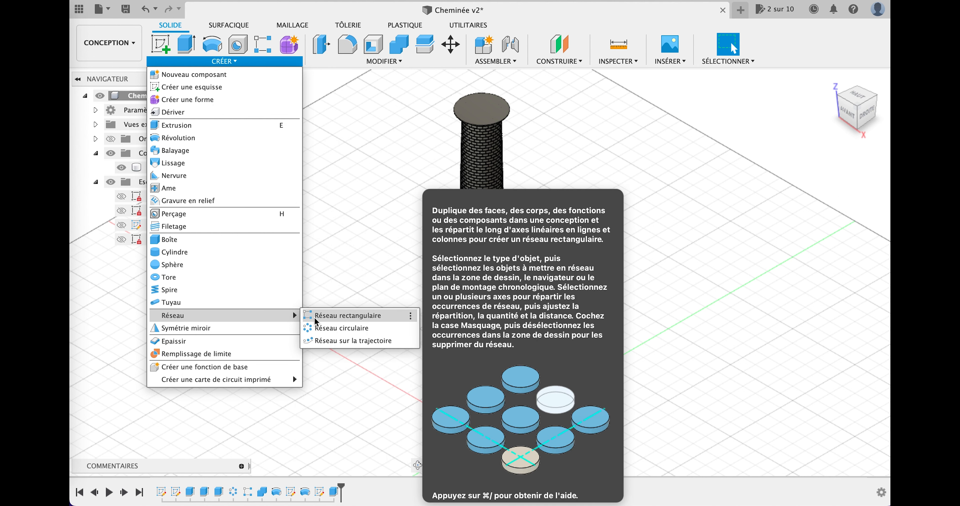
{"action": "left_click", "coordinate": [315, 317]}
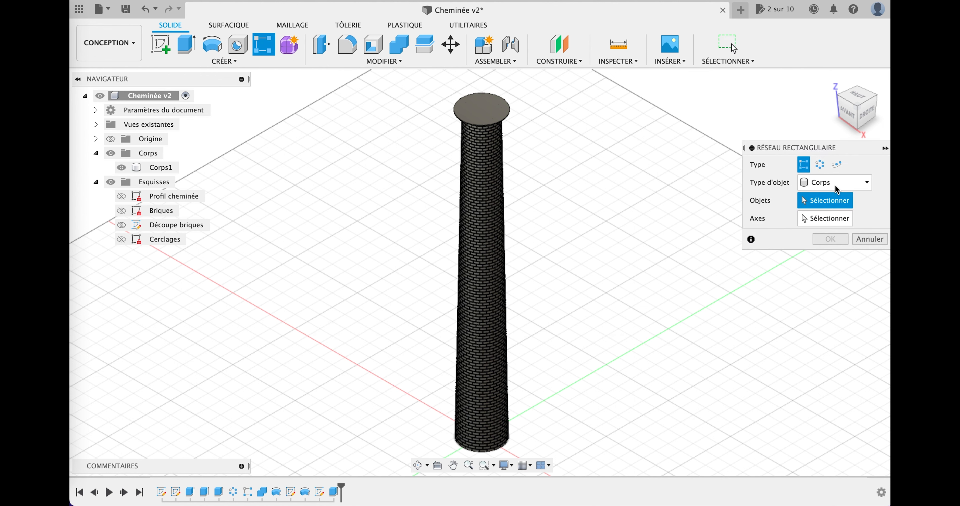
{"action": "left_click", "coordinate": [844, 184]}
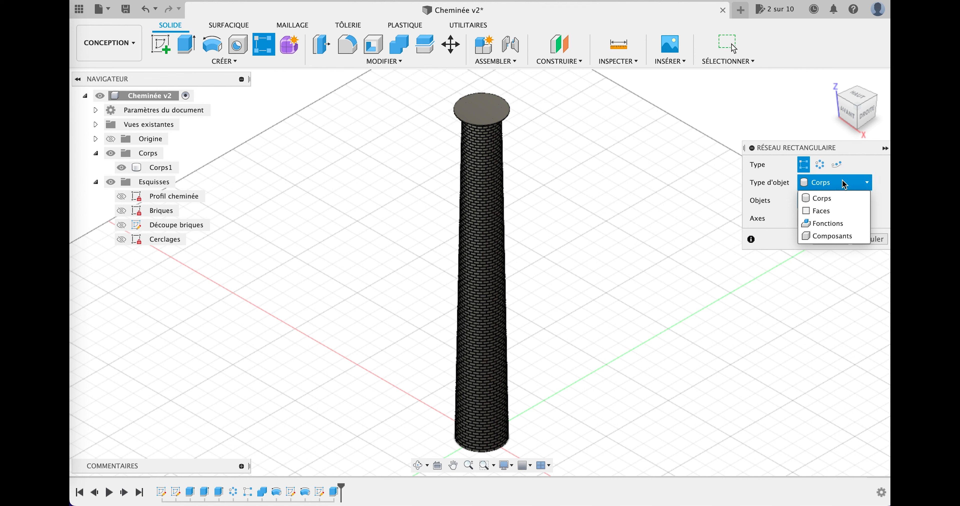
{"action": "left_click", "coordinate": [824, 223]}
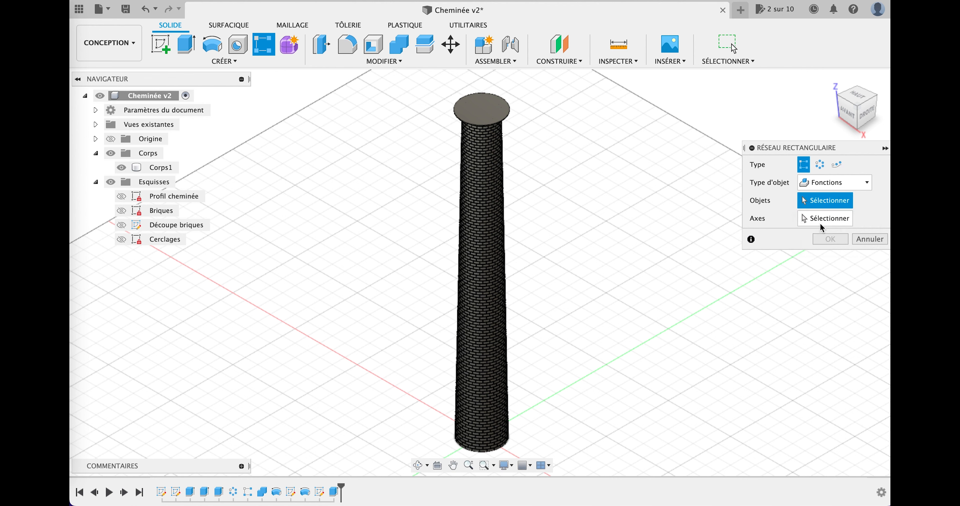
{"action": "left_click", "coordinate": [334, 492]}
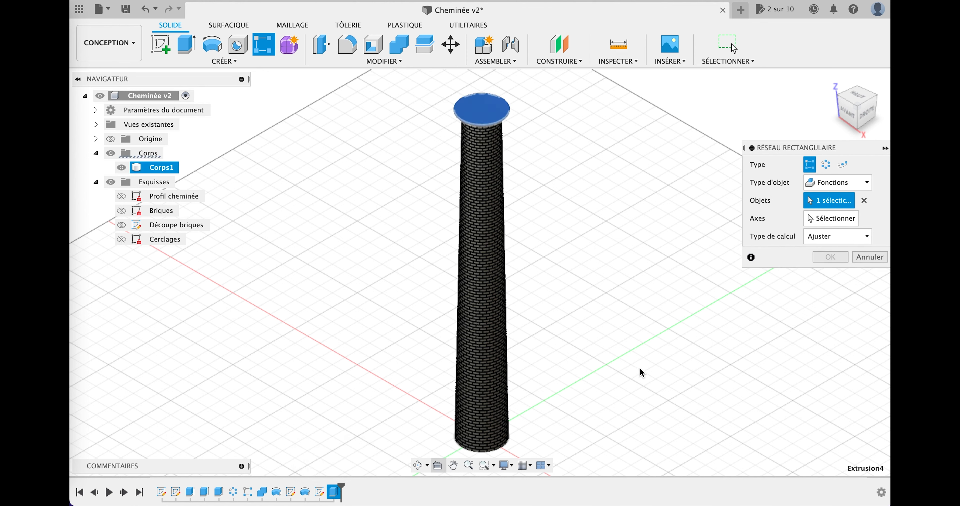
Set the vertical Z axis as the pattern's direction, hiding the bodies while picking it and showing them again.
{"action": "left_click", "coordinate": [847, 218]}
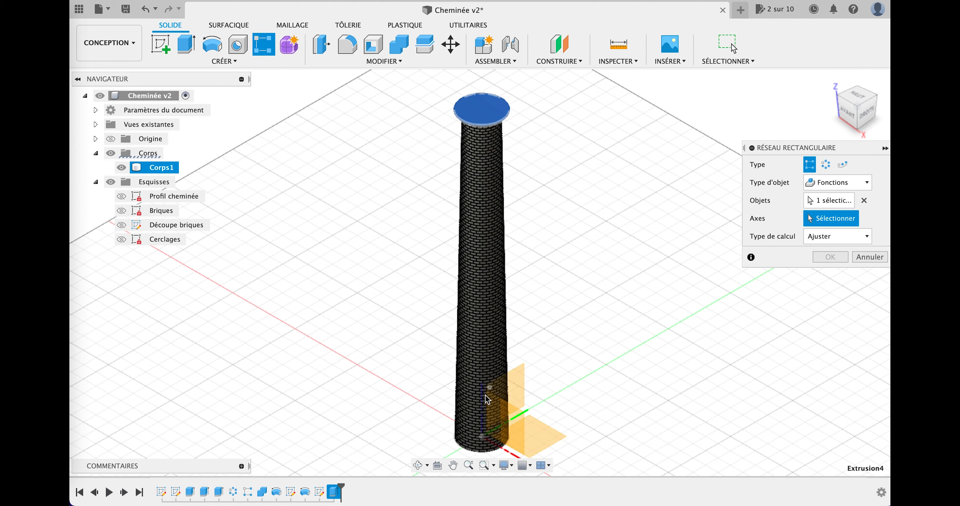
{"action": "left_click", "coordinate": [111, 155]}
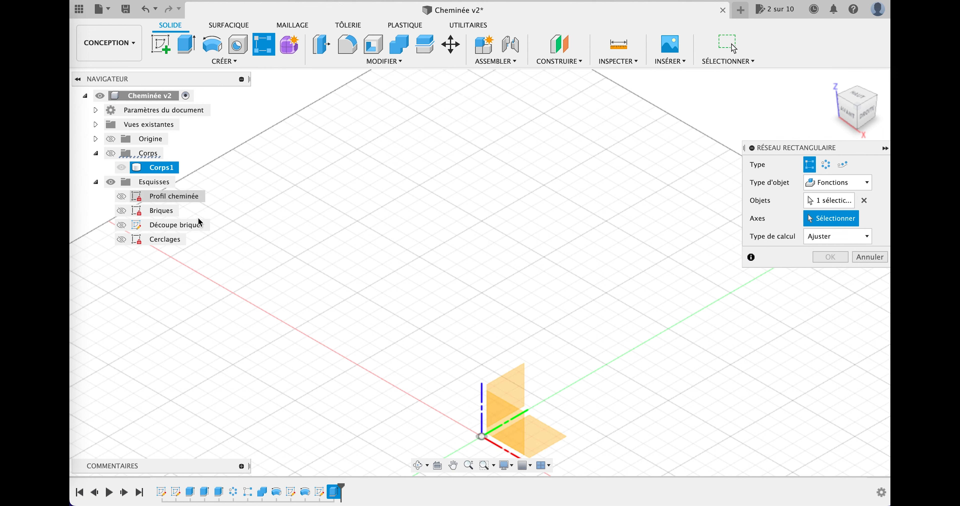
{"action": "left_click", "coordinate": [483, 396]}
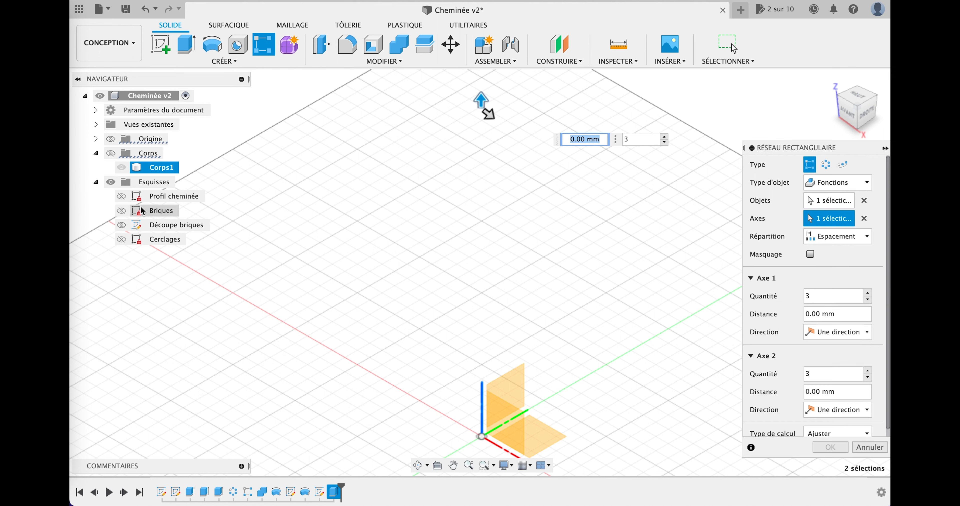
{"action": "left_click", "coordinate": [111, 154]}
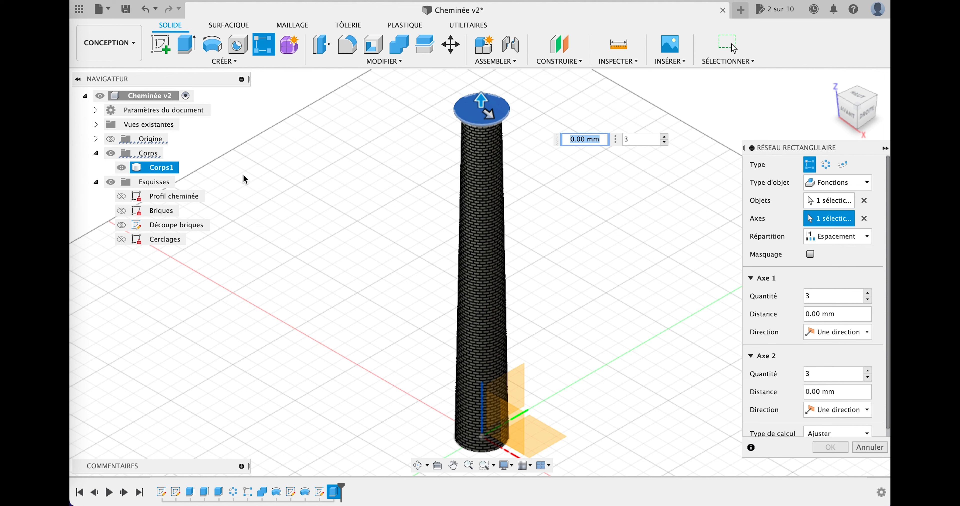
Set the pattern to a quantity of 9 with a spacing of -25 mm down the chimney and complete it.
{"action": "left_click_drag", "start_coordinate": [484, 108], "coordinate": [472, 204]}
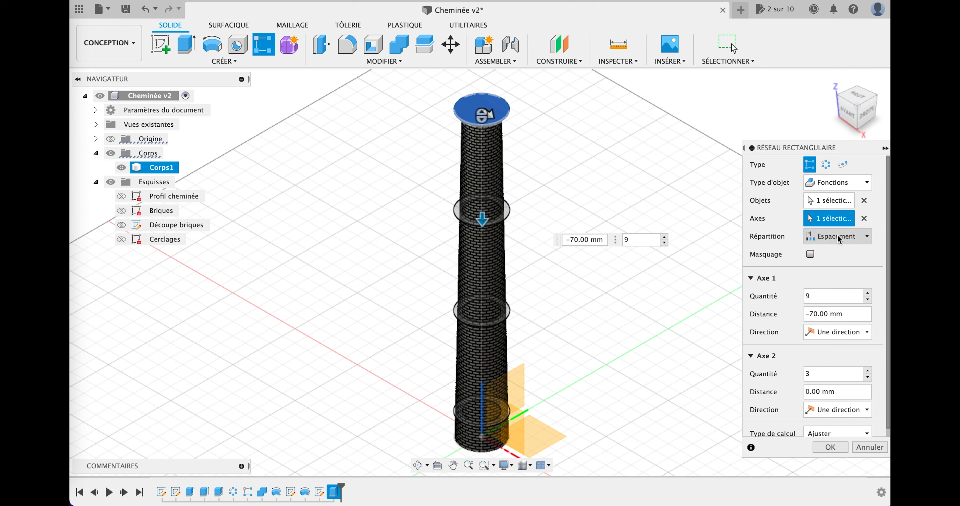
{"action": "left_click_drag", "start_coordinate": [809, 314], "coordinate": [814, 315]}
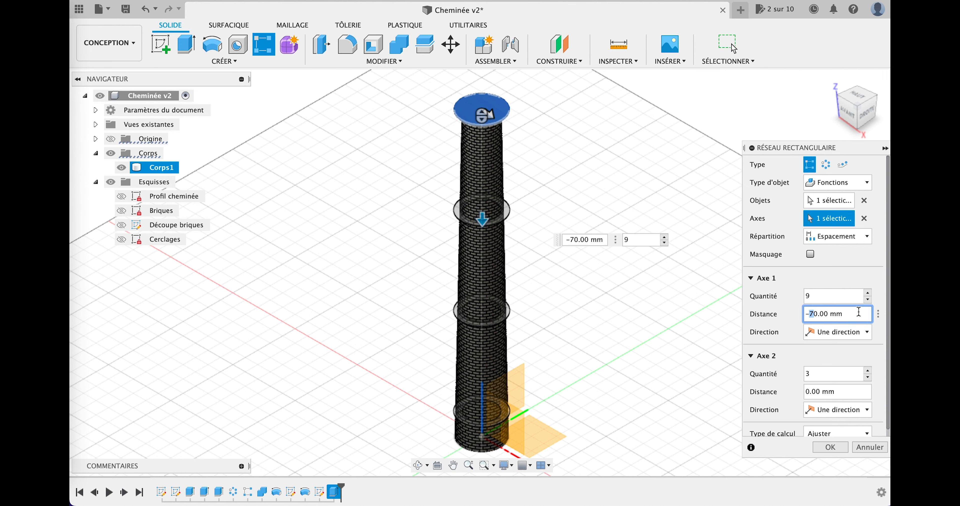
{"action": "key", "text": "shift+Right"}
{"action": "type", "text": "25"}
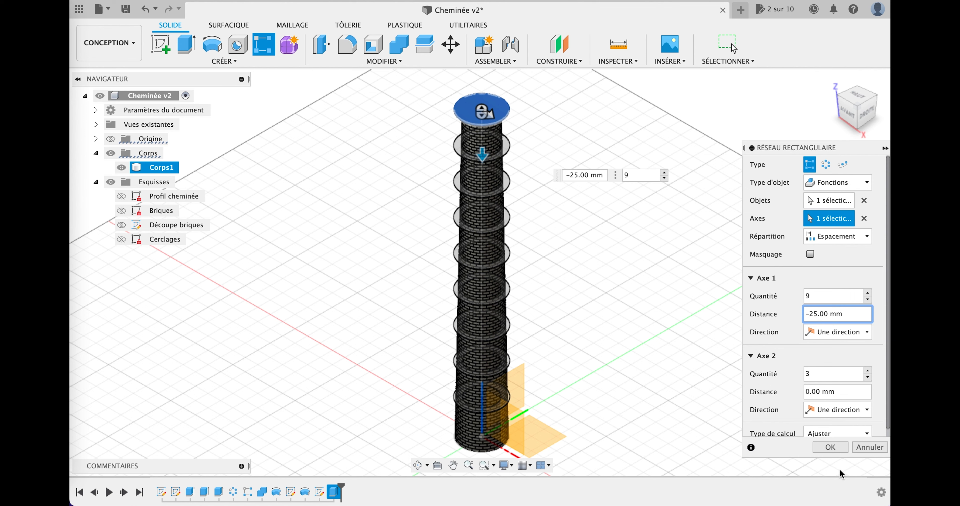
{"action": "left_click", "coordinate": [826, 448]}
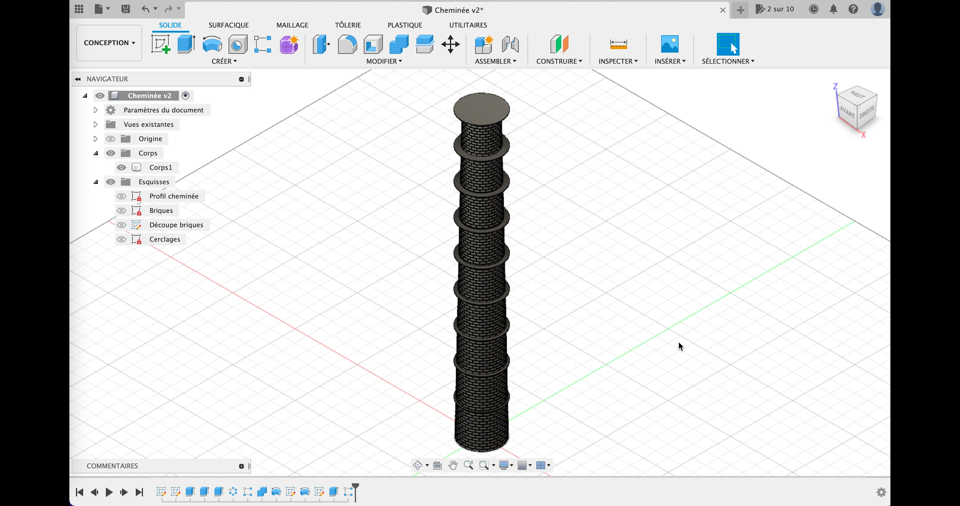
Create a new sketch on the vertical front plane (XZ) through the chimney's axis.
{"action": "middle_click_drag", "start_coordinate": [643, 359], "coordinate": [631, 324], "text": "shift"}
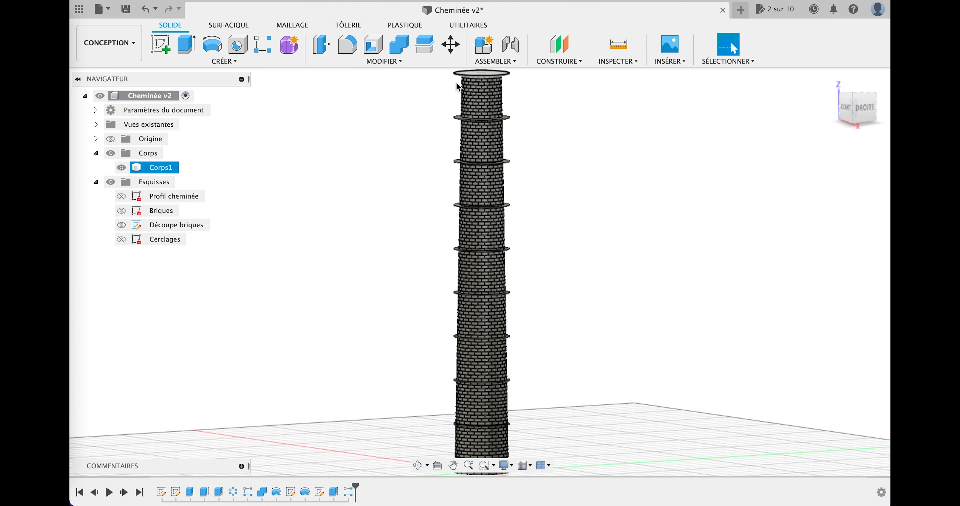
{"action": "scroll", "coordinate": [682, 351], "scroll_direction": "up", "scroll_amount": 2}
{"action": "scroll", "coordinate": [682, 351], "scroll_direction": "down", "scroll_amount": 2}
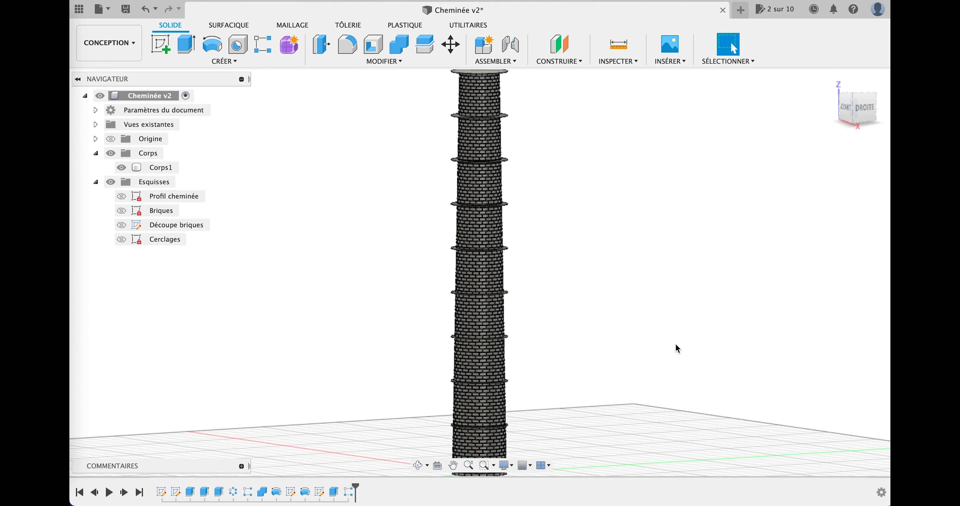
{"action": "left_click", "coordinate": [163, 48]}
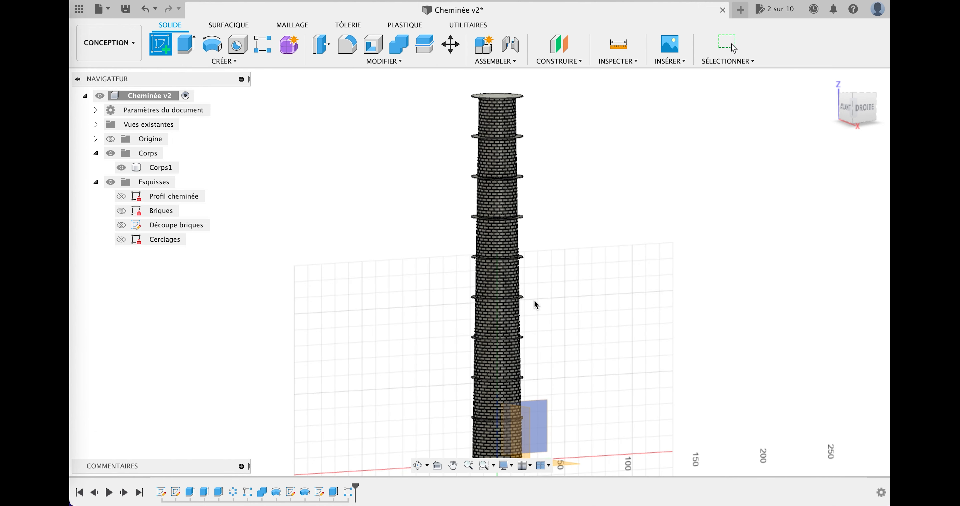
{"action": "middle_click_drag", "start_coordinate": [713, 420], "coordinate": [659, 267]}
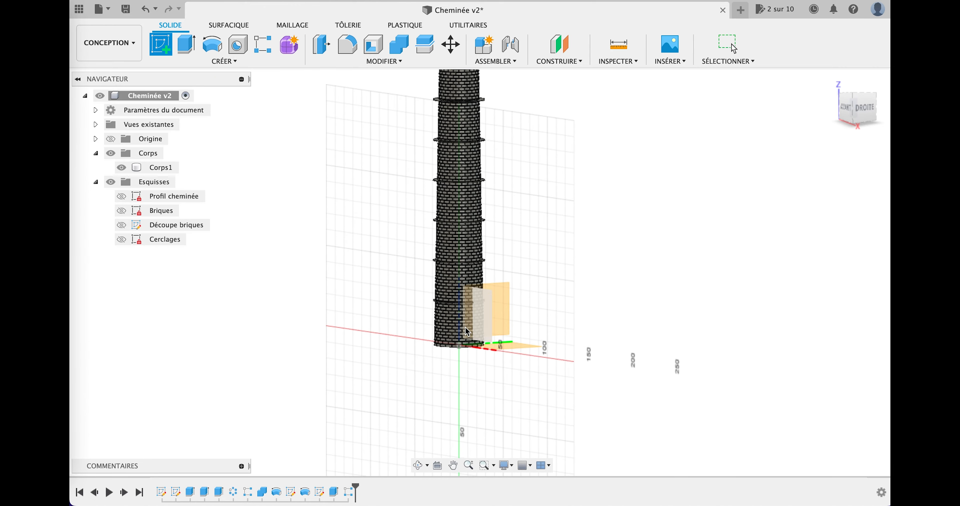
{"action": "left_click", "coordinate": [482, 317]}
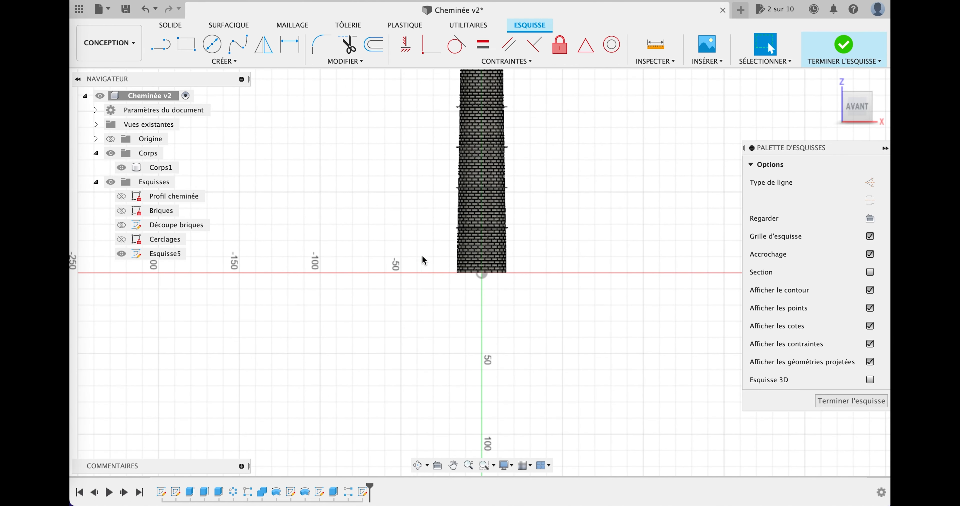
Rename the new sketch as Découpe cerclages.
{"action": "right_click", "coordinate": [164, 255]}
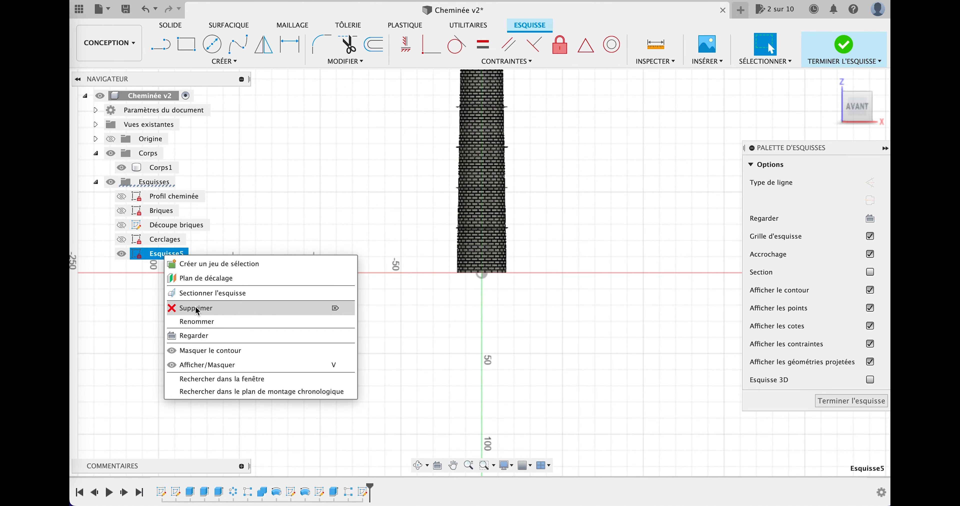
{"action": "left_click", "coordinate": [197, 322]}
{"action": "type", "text": "Dé"}
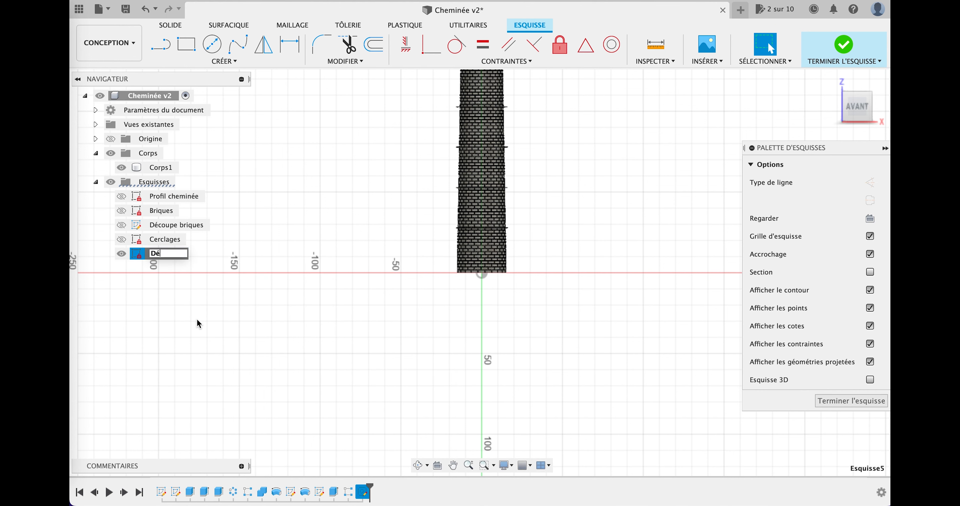
{"action": "type", "text": "coupe cerclages"}
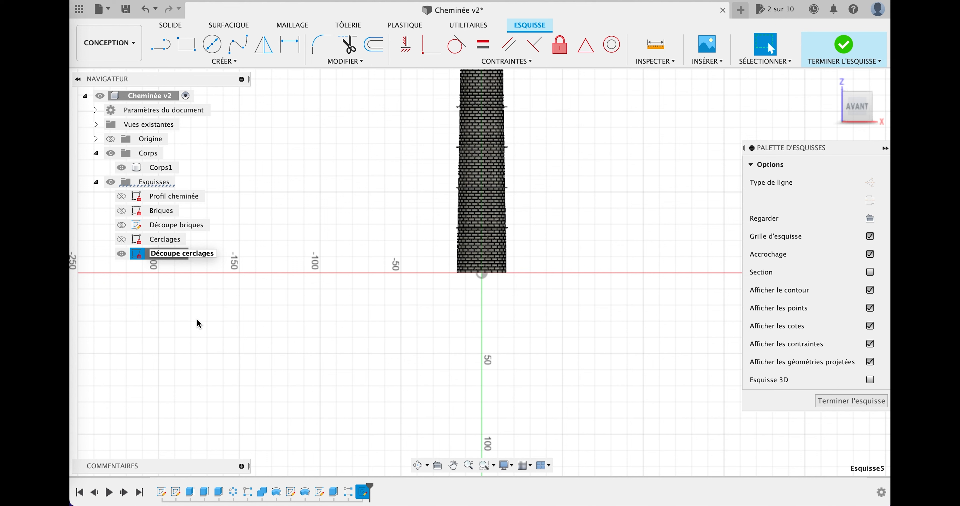
{"action": "key", "text": "Return"}
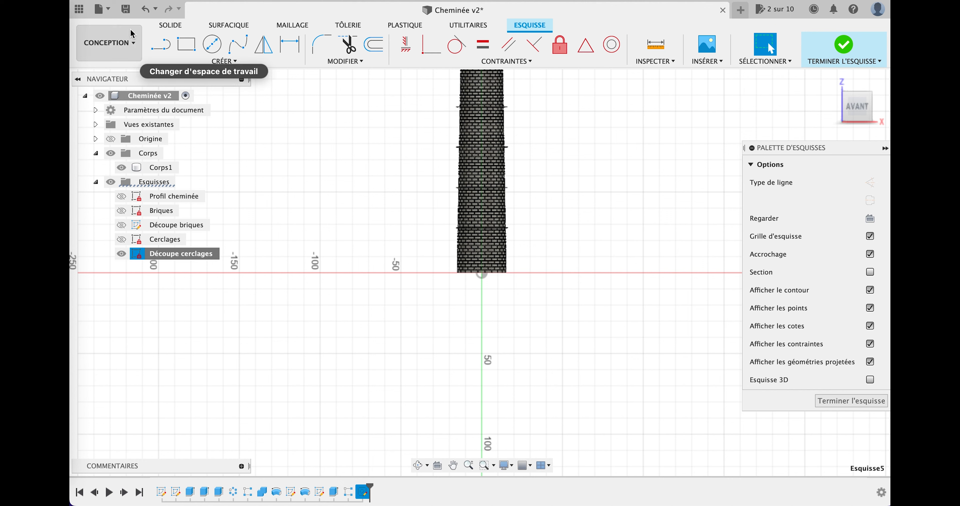
Hide the bodies and draw a horizontal line from the origin along the positive X axis with its length set to d2.
{"action": "left_click", "coordinate": [110, 153]}
{"action": "left_click", "coordinate": [160, 46]}
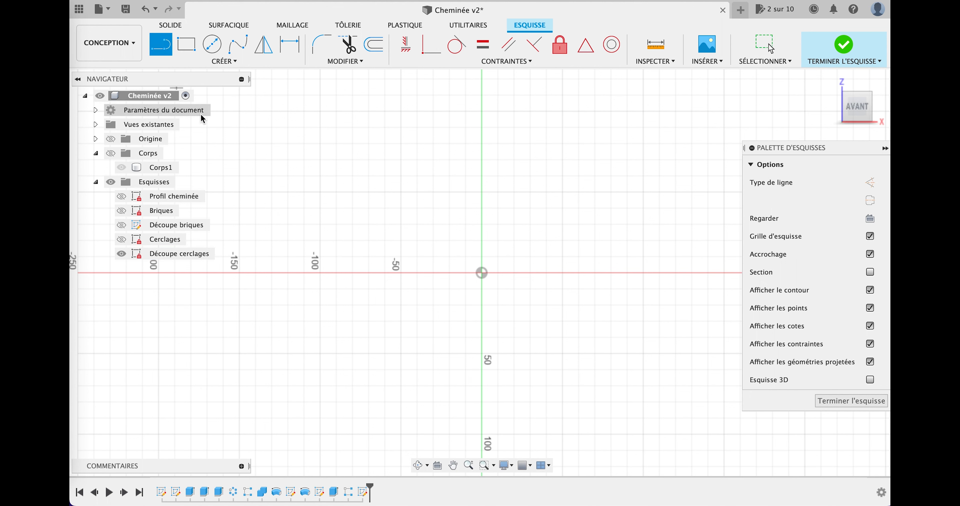
{"action": "left_click", "coordinate": [484, 273]}
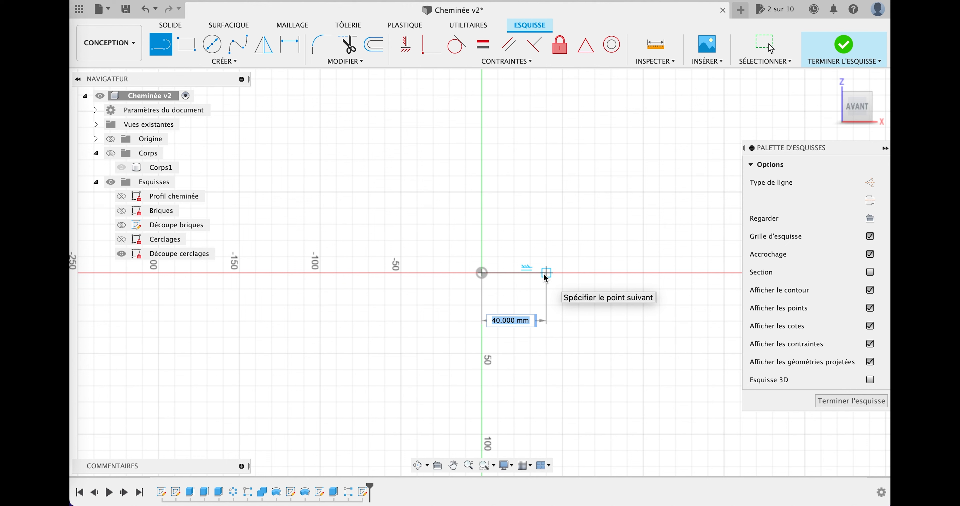
{"action": "type", "text": "d2"}
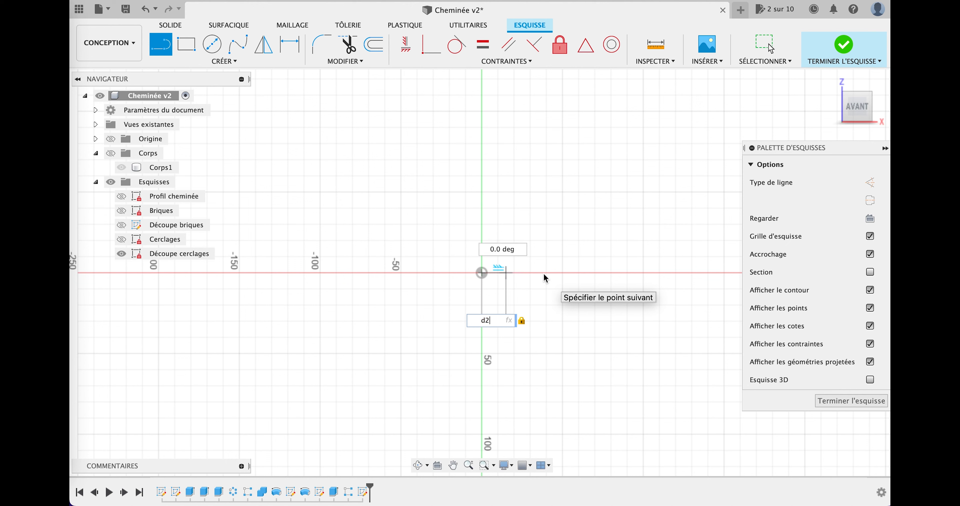
{"action": "key", "text": "Return"}
{"action": "key", "text": "Escape"}
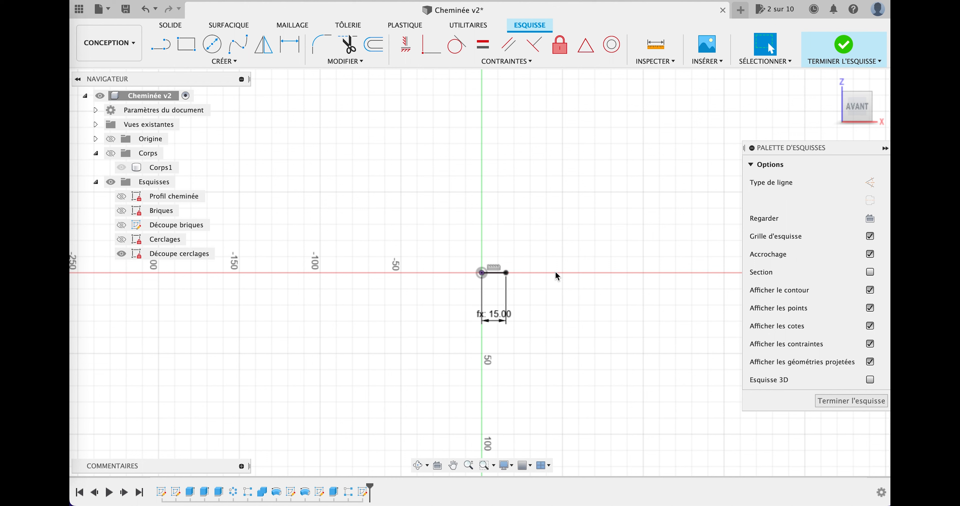
Reopen the horizontal line's length dimension and extend its d2 expression with a plus sign.
{"action": "double_click", "coordinate": [497, 316]}
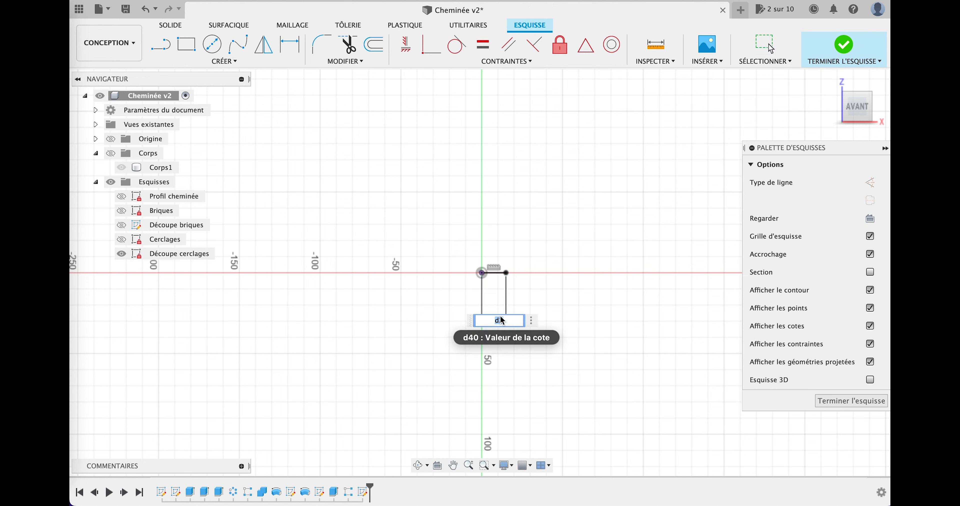
{"action": "type", "text": "+"}
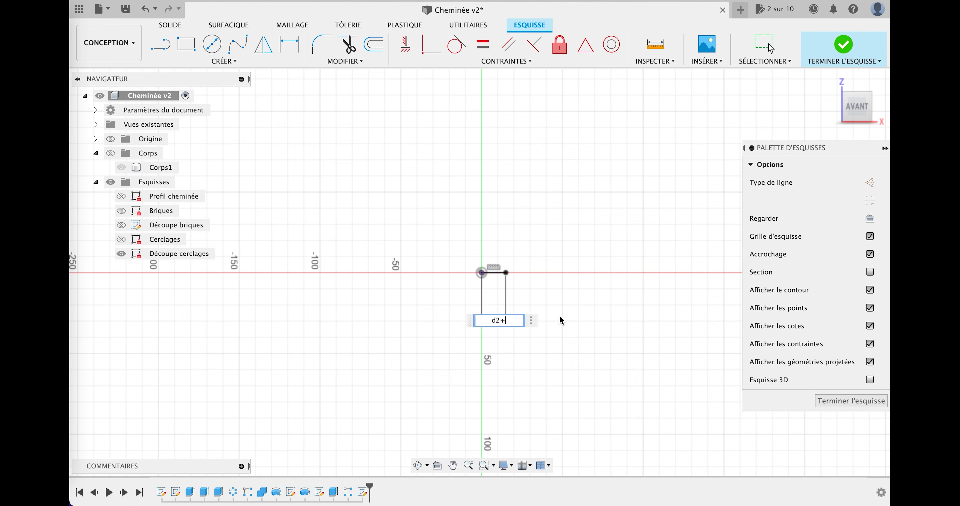